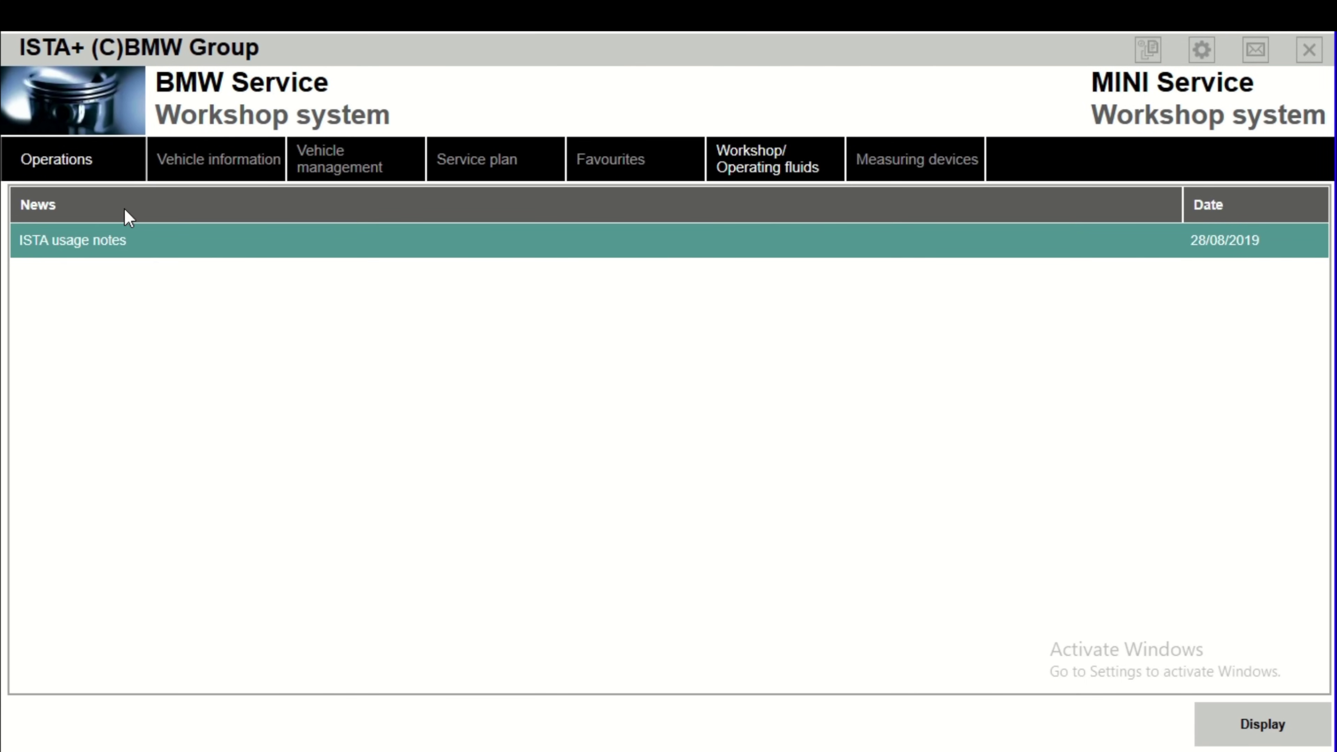
Start a new operation and read out the vehicle data with complete identification.
{"action": "left_click", "coordinate": [78, 174]}
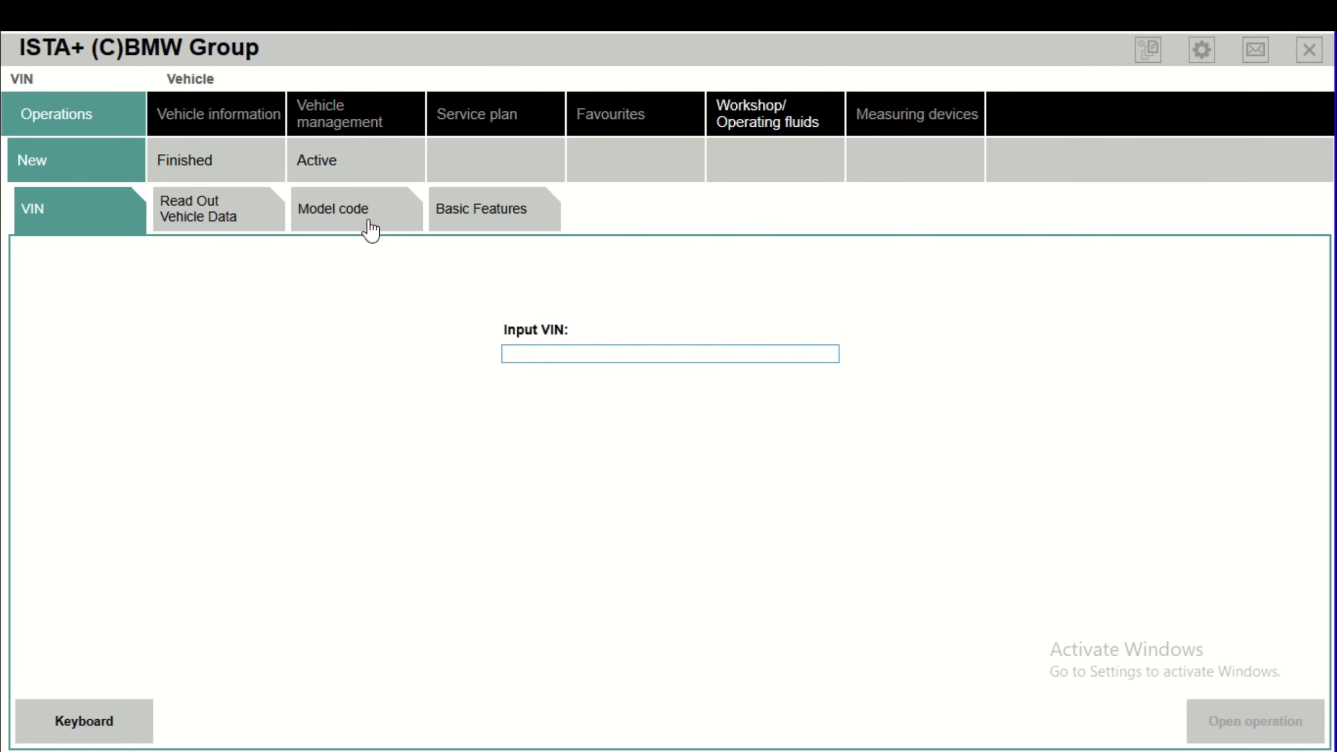
{"action": "left_click", "coordinate": [340, 224]}
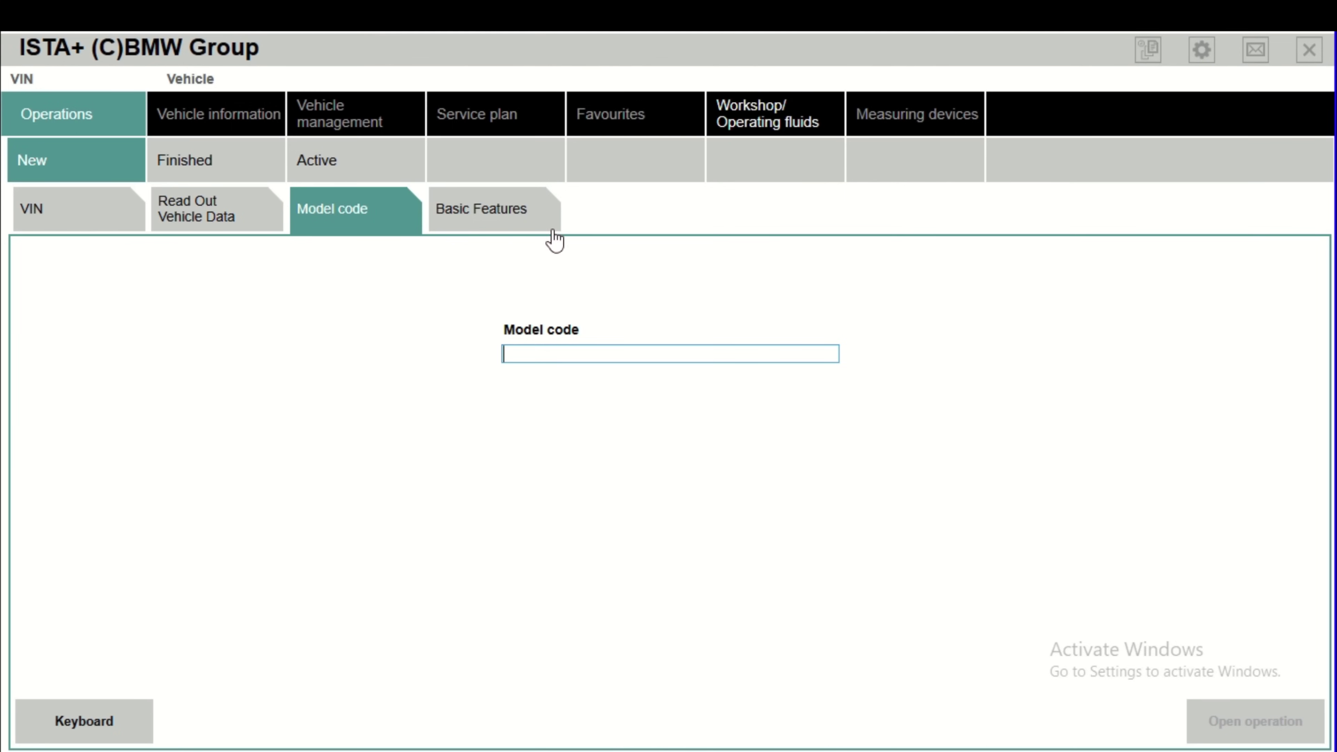
{"action": "left_click", "coordinate": [487, 216]}
{"action": "left_click", "coordinate": [192, 225]}
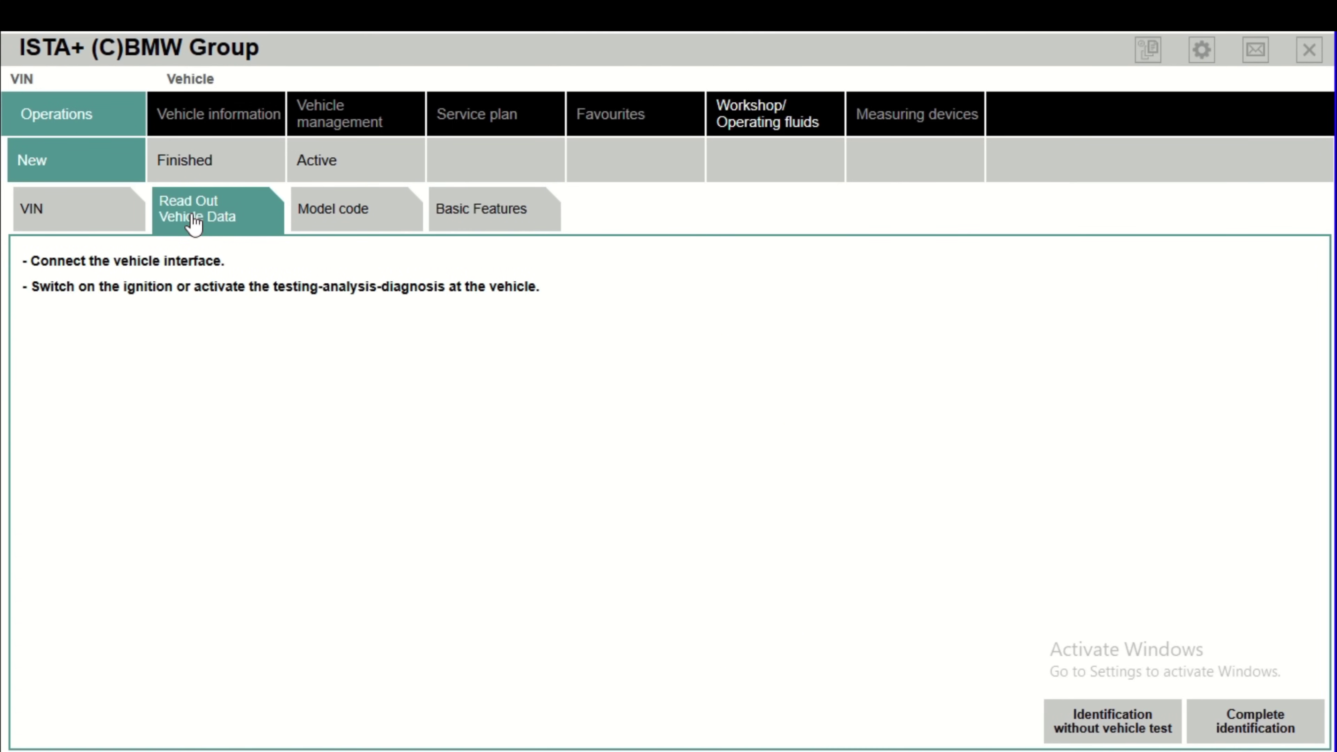
{"action": "left_click", "coordinate": [1268, 718]}
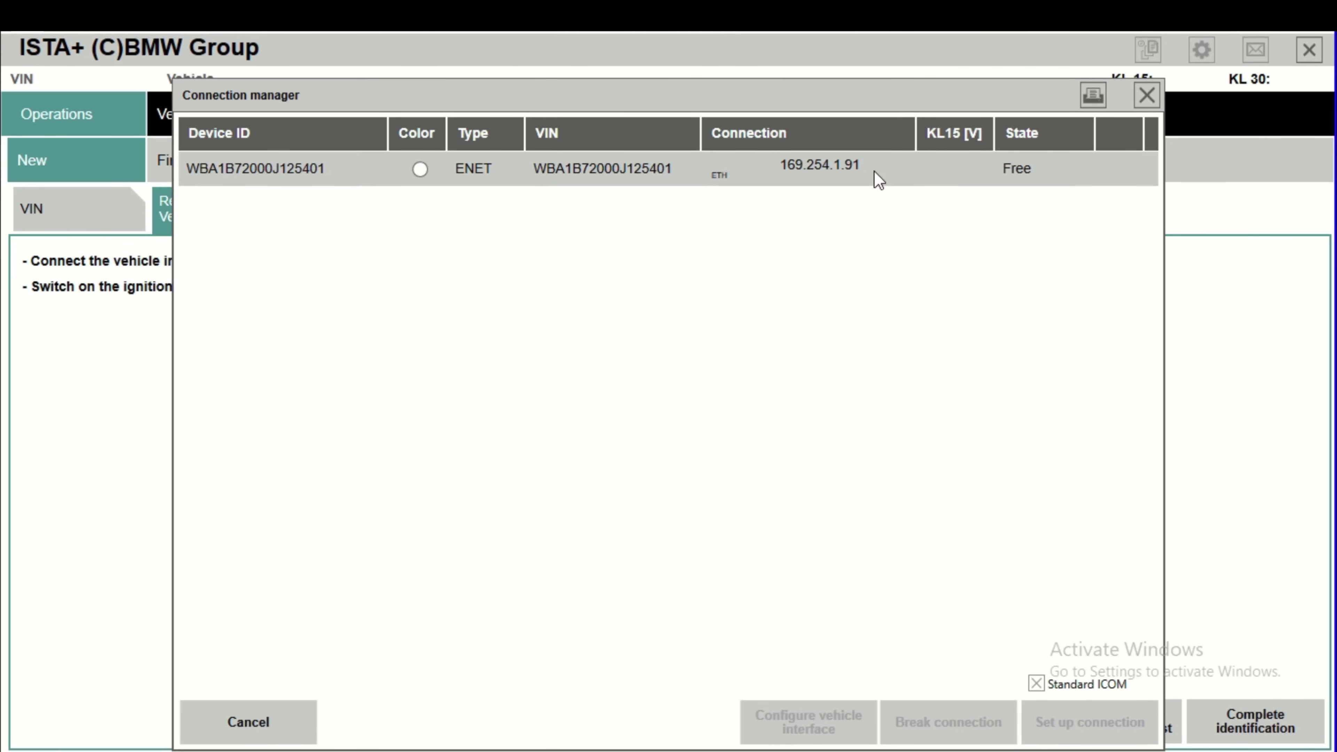
Set up the connection to the ENET vehicle interface, acknowledge the battery voltage warnings and decline continuing the open programming case.
{"action": "left_click", "coordinate": [876, 179]}
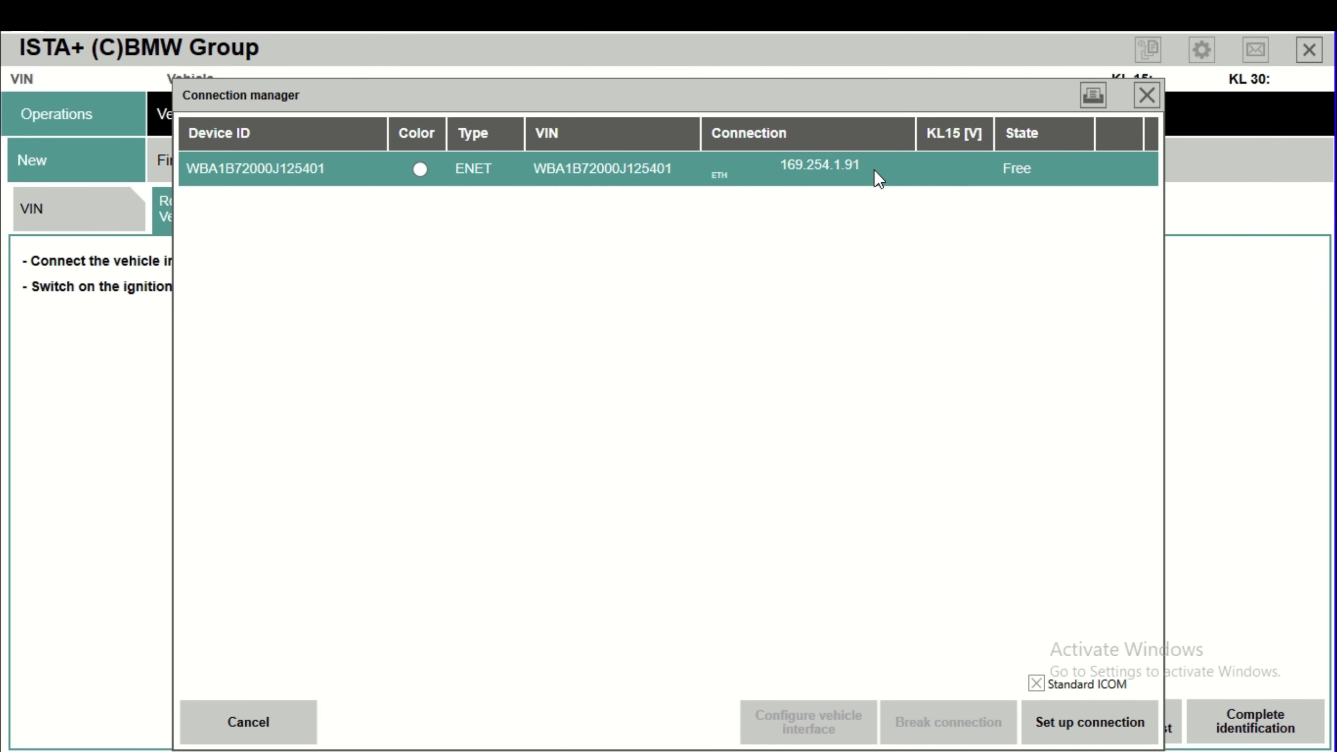
{"action": "left_click", "coordinate": [1095, 733]}
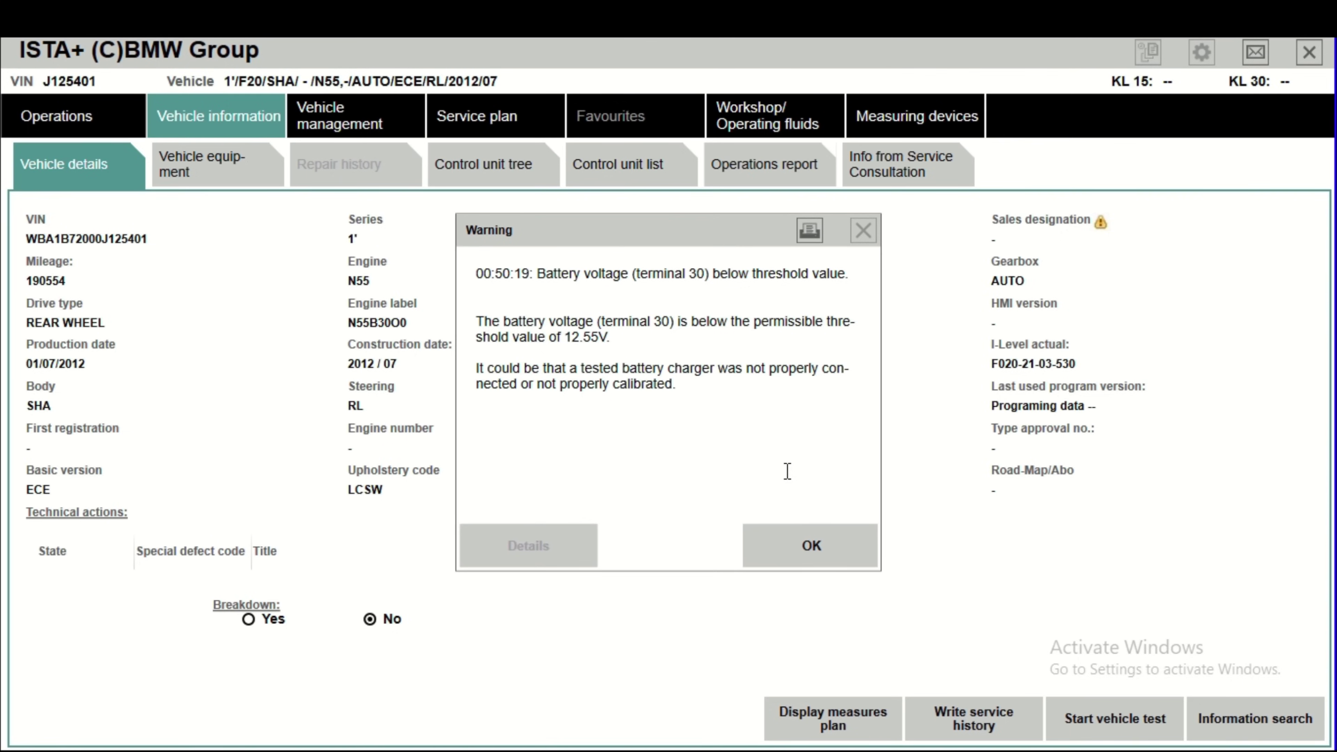
{"action": "left_click", "coordinate": [819, 546]}
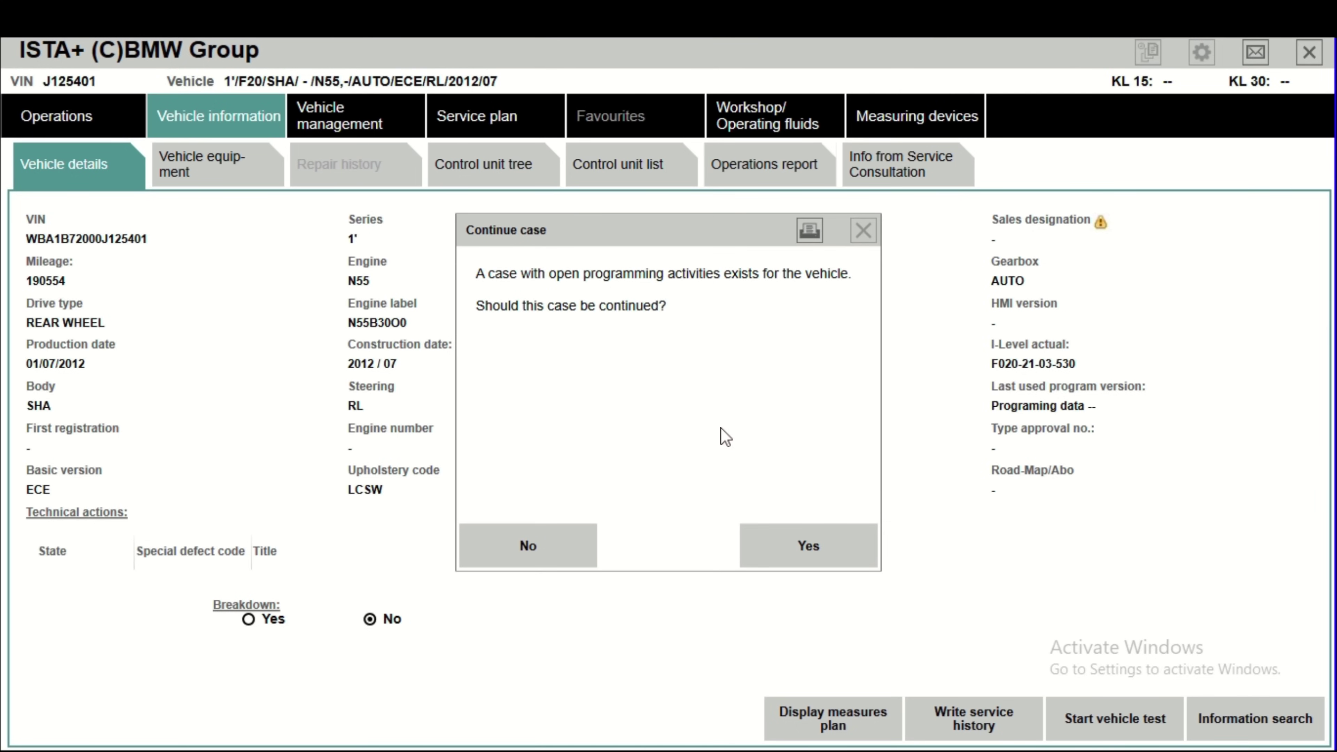
{"action": "left_click", "coordinate": [528, 536]}
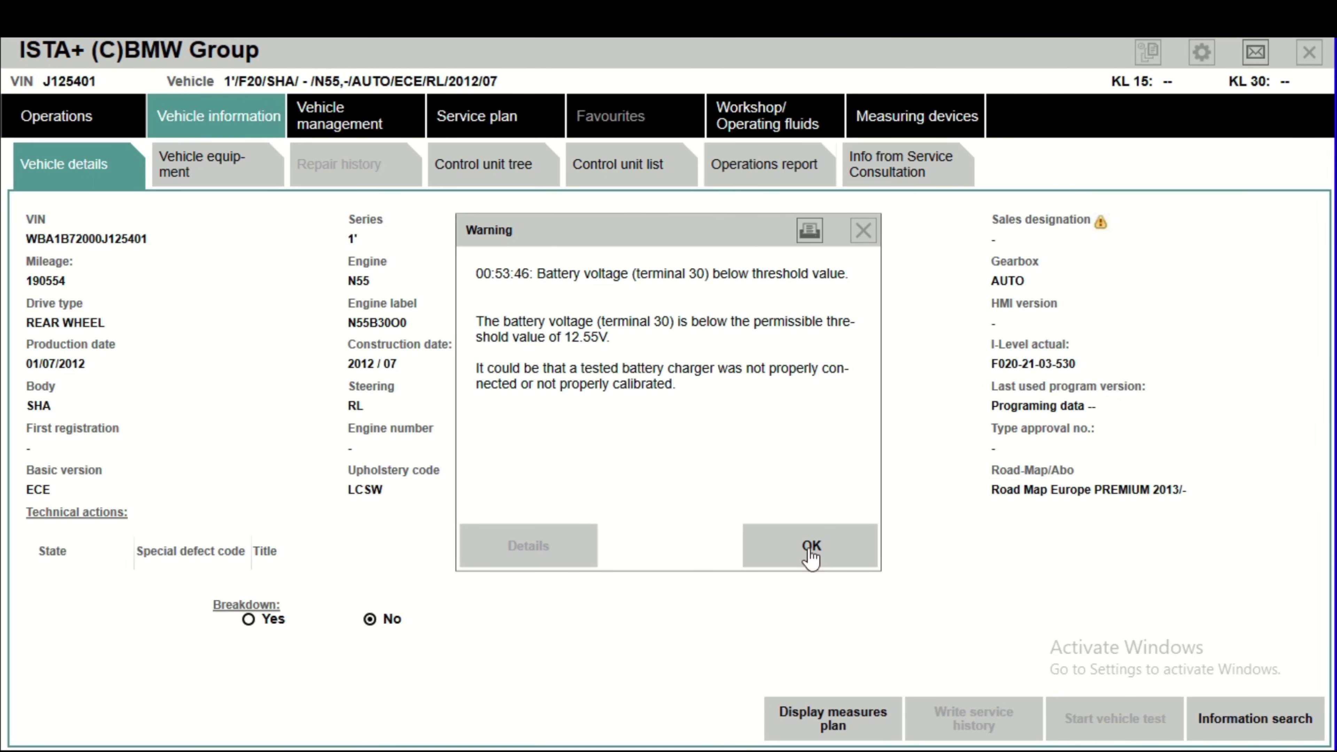
{"action": "left_click", "coordinate": [810, 559]}
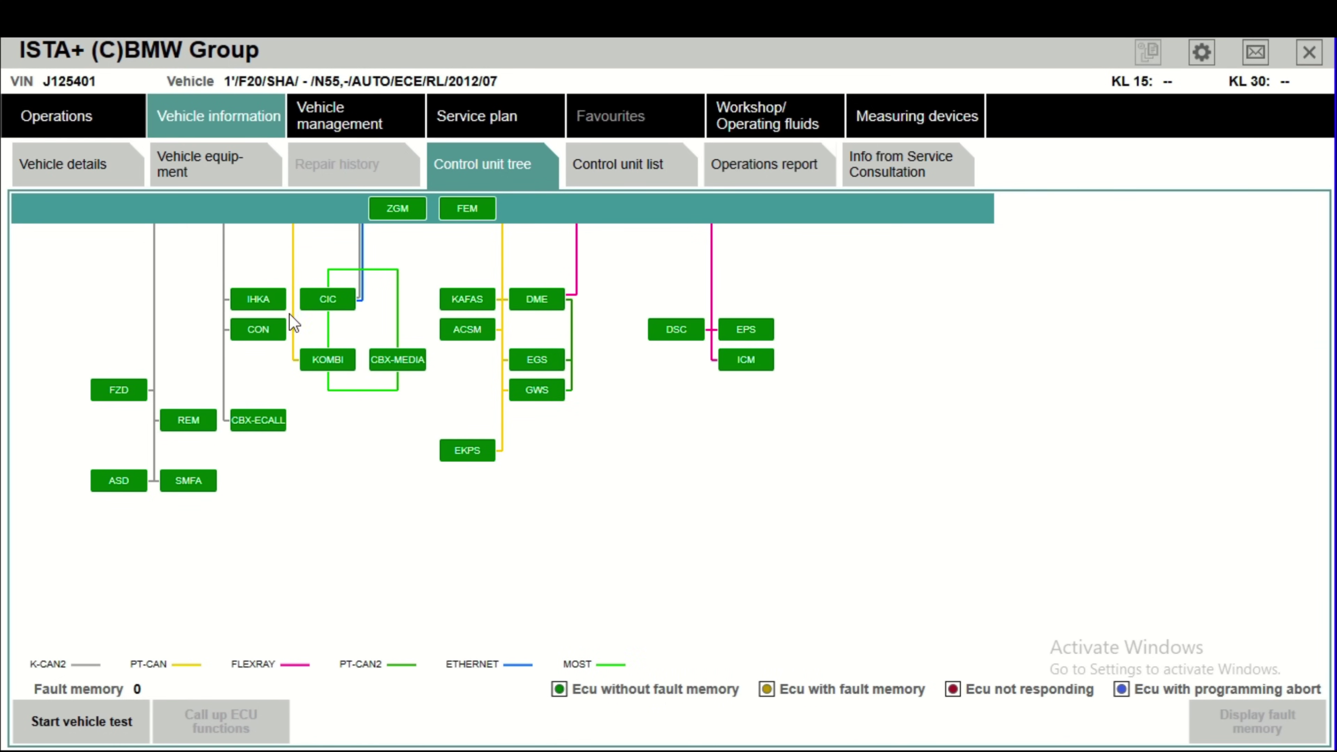
View the options of the Write service history procedure from the vehicle details, and cancel the running diagnosis.
{"action": "mouse_move", "coordinate": [255, 298]}
{"action": "left_click", "coordinate": [65, 168]}
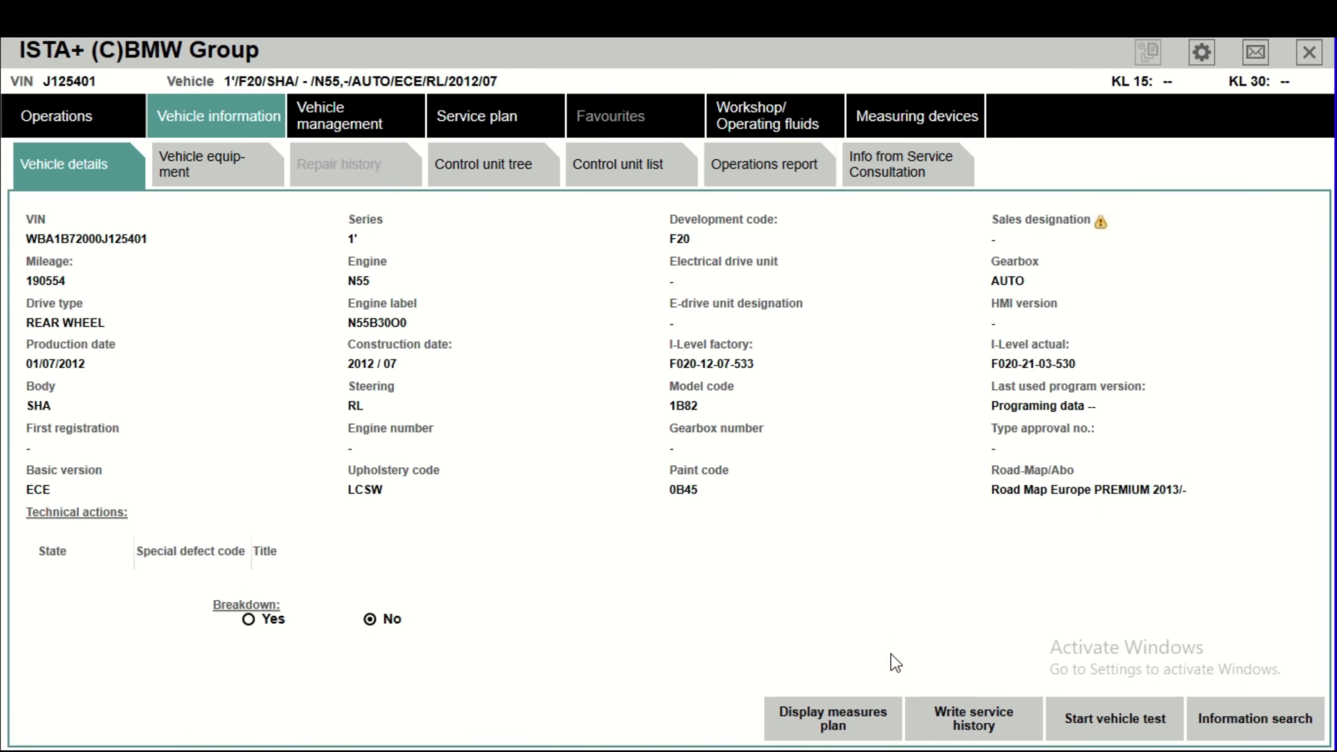
{"action": "left_click", "coordinate": [973, 719]}
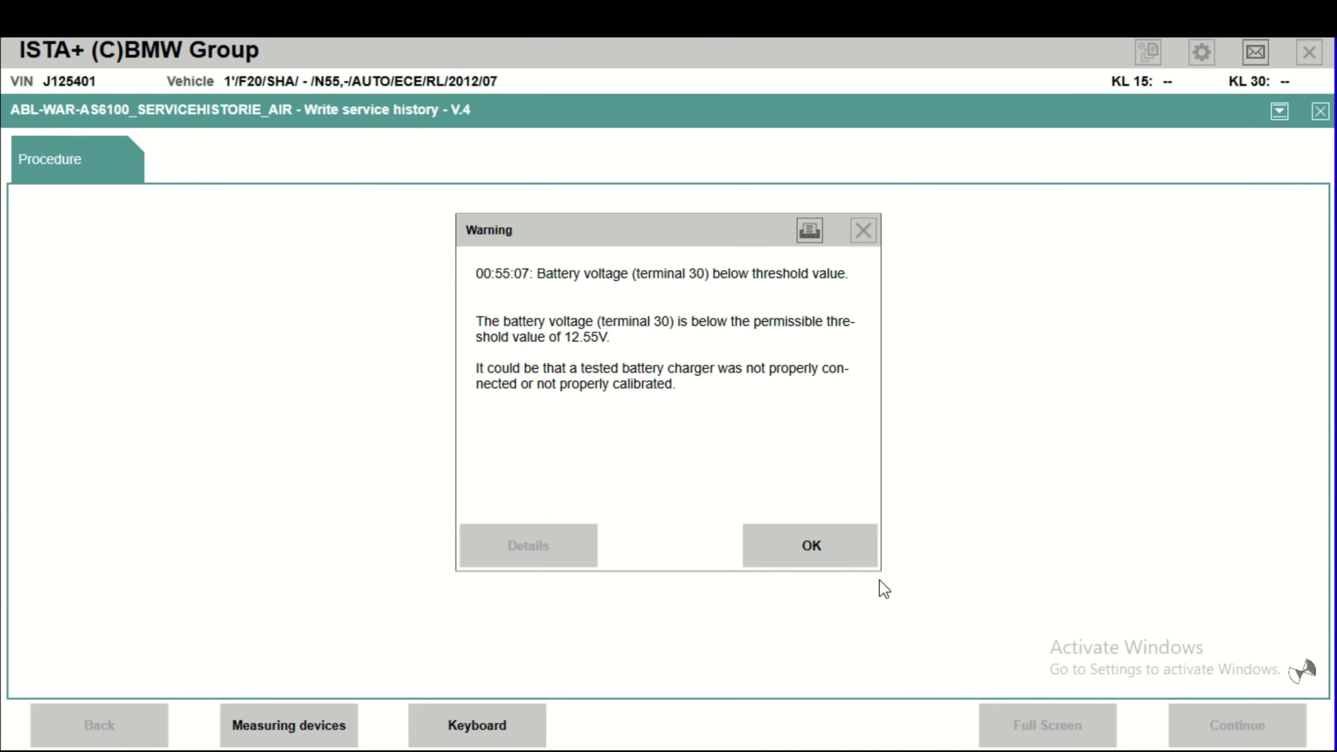
{"action": "left_click", "coordinate": [804, 554]}
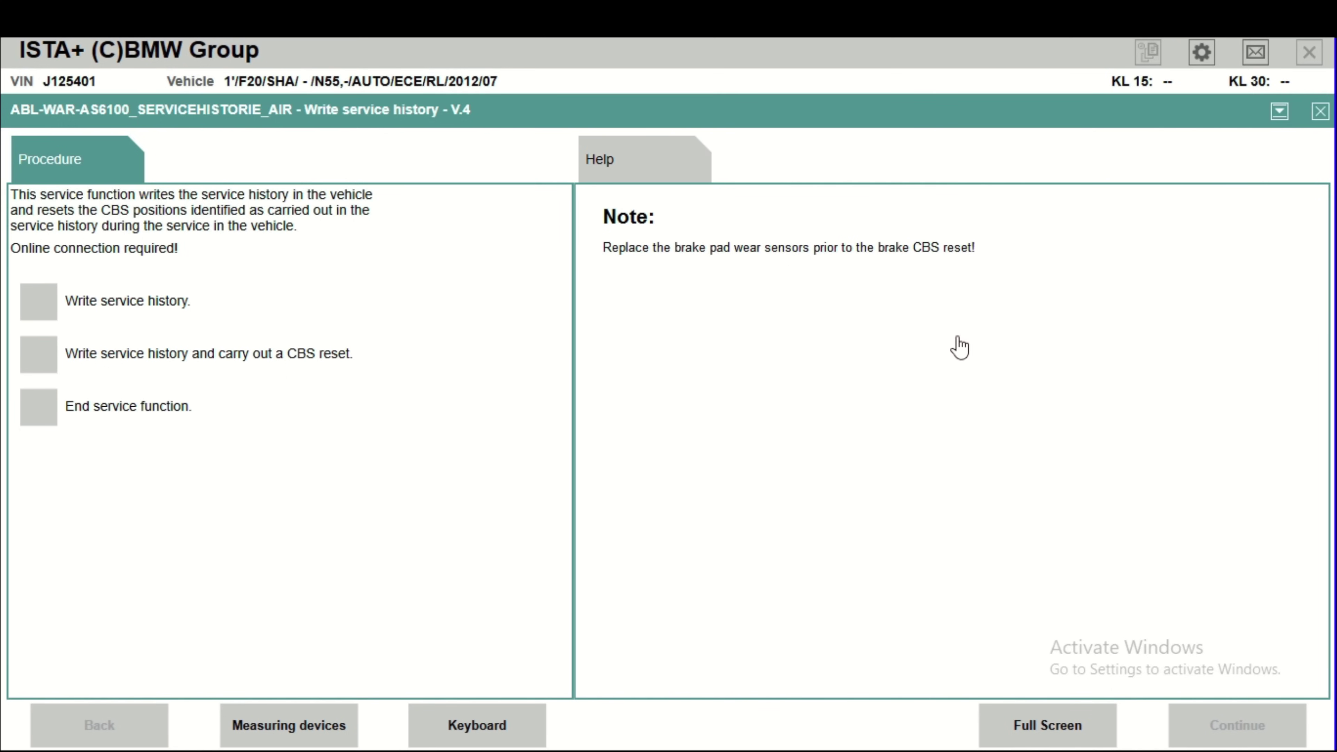
{"action": "left_click", "coordinate": [1201, 51]}
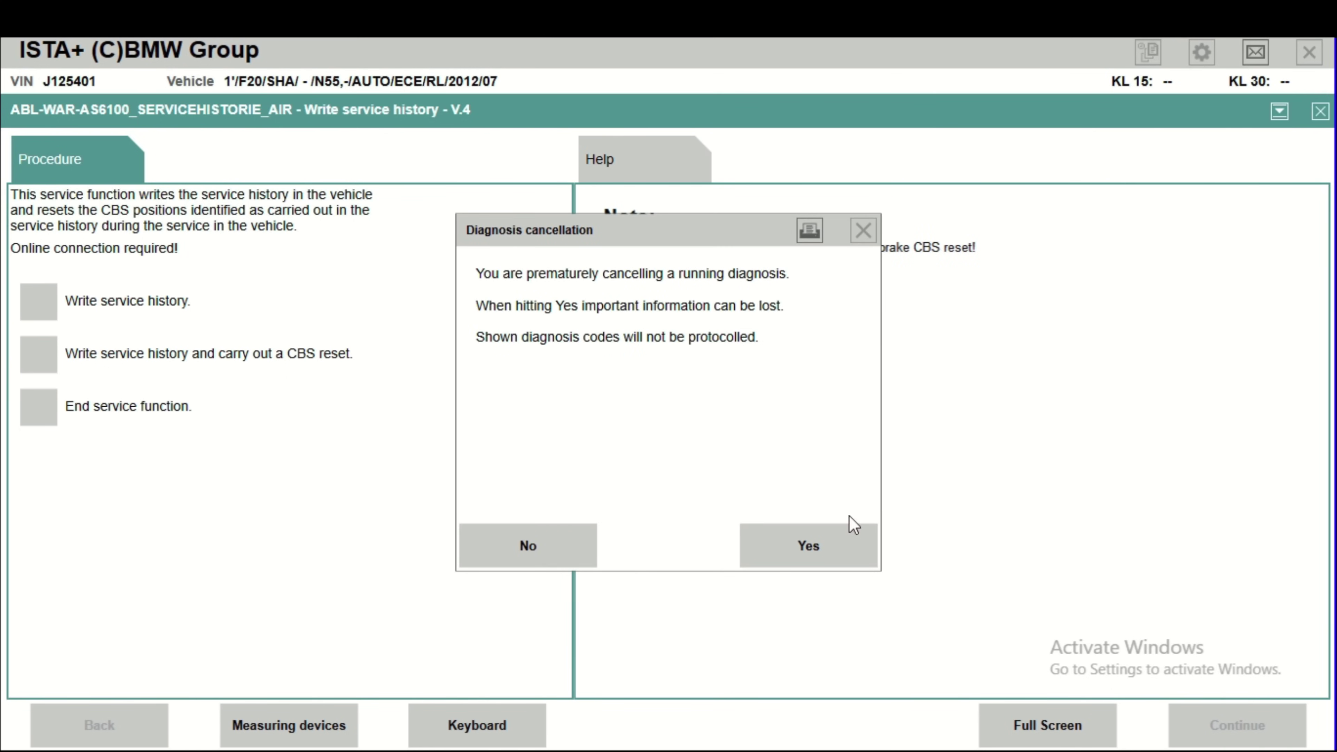
{"action": "left_click", "coordinate": [832, 546]}
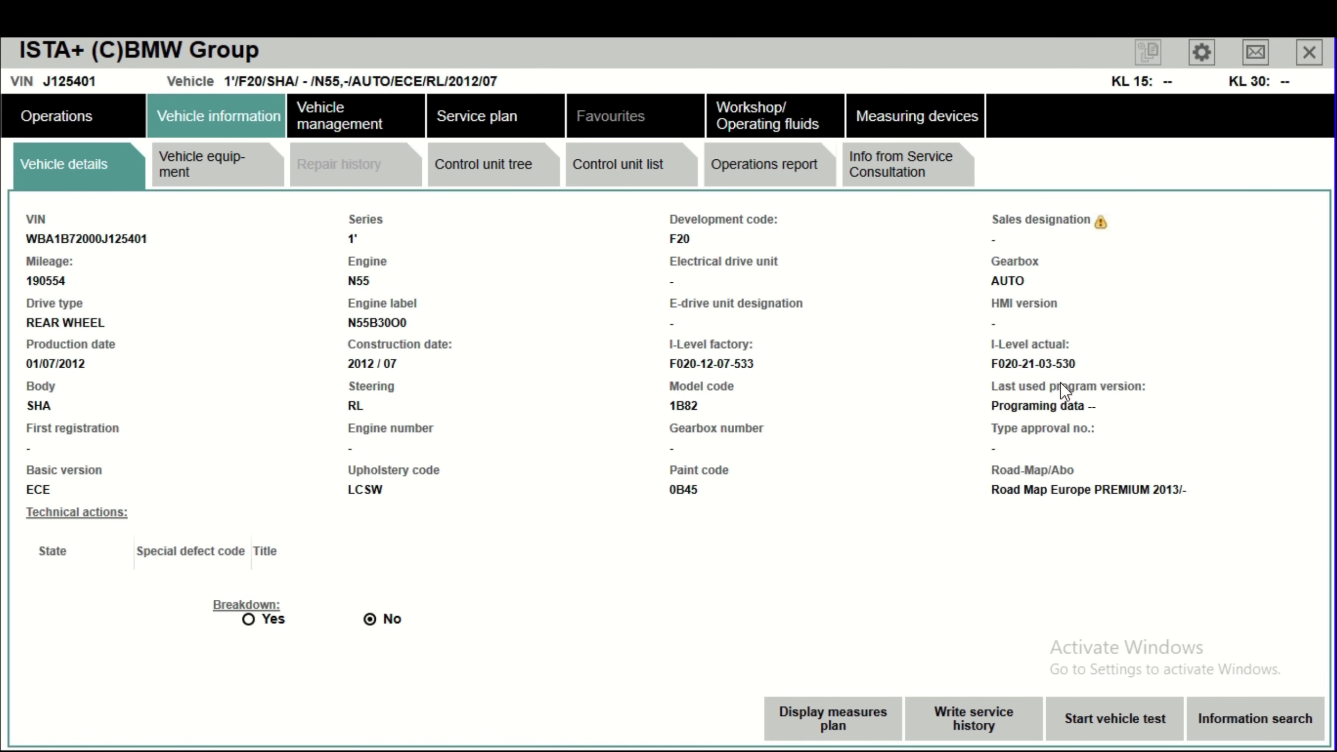
Examine the vehicle equipment, from the function enabling statuses through the whole list of optional equipment.
{"action": "left_click", "coordinate": [207, 182]}
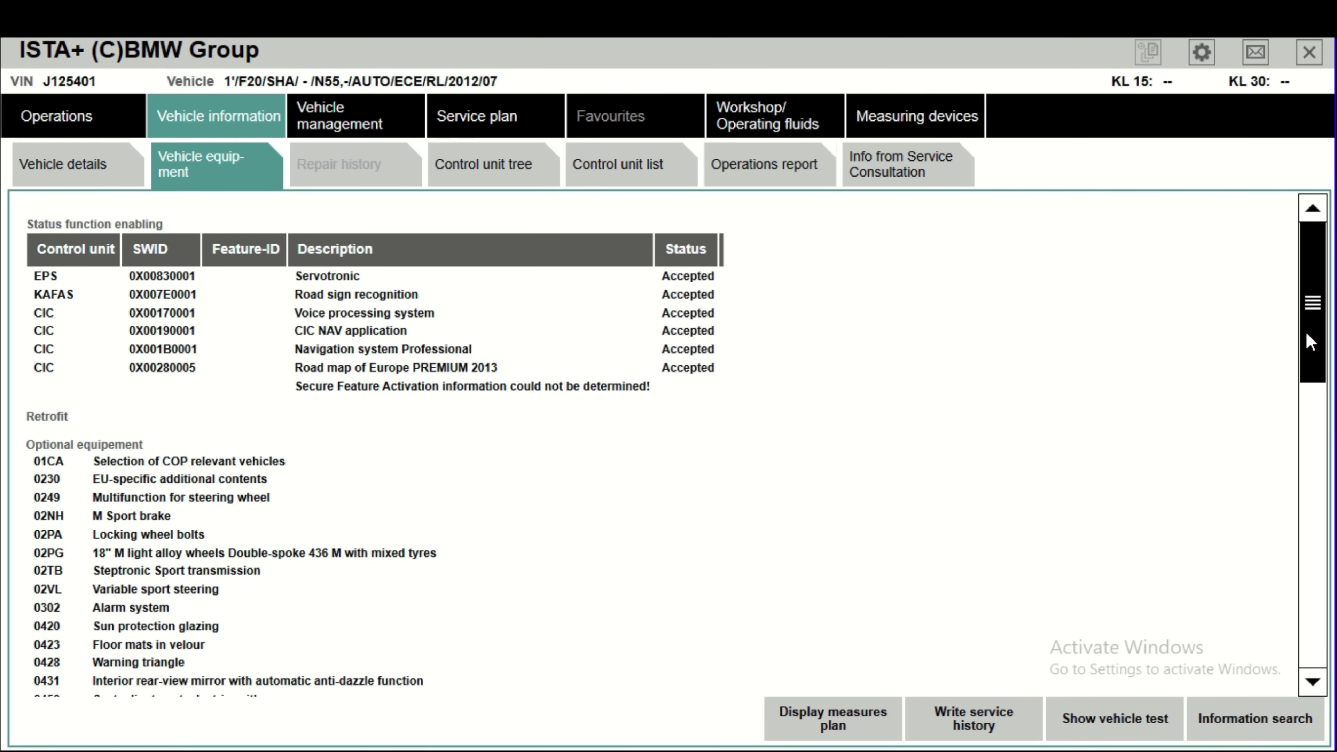
{"action": "left_click_drag", "start_coordinate": [1313, 341], "coordinate": [1314, 357]}
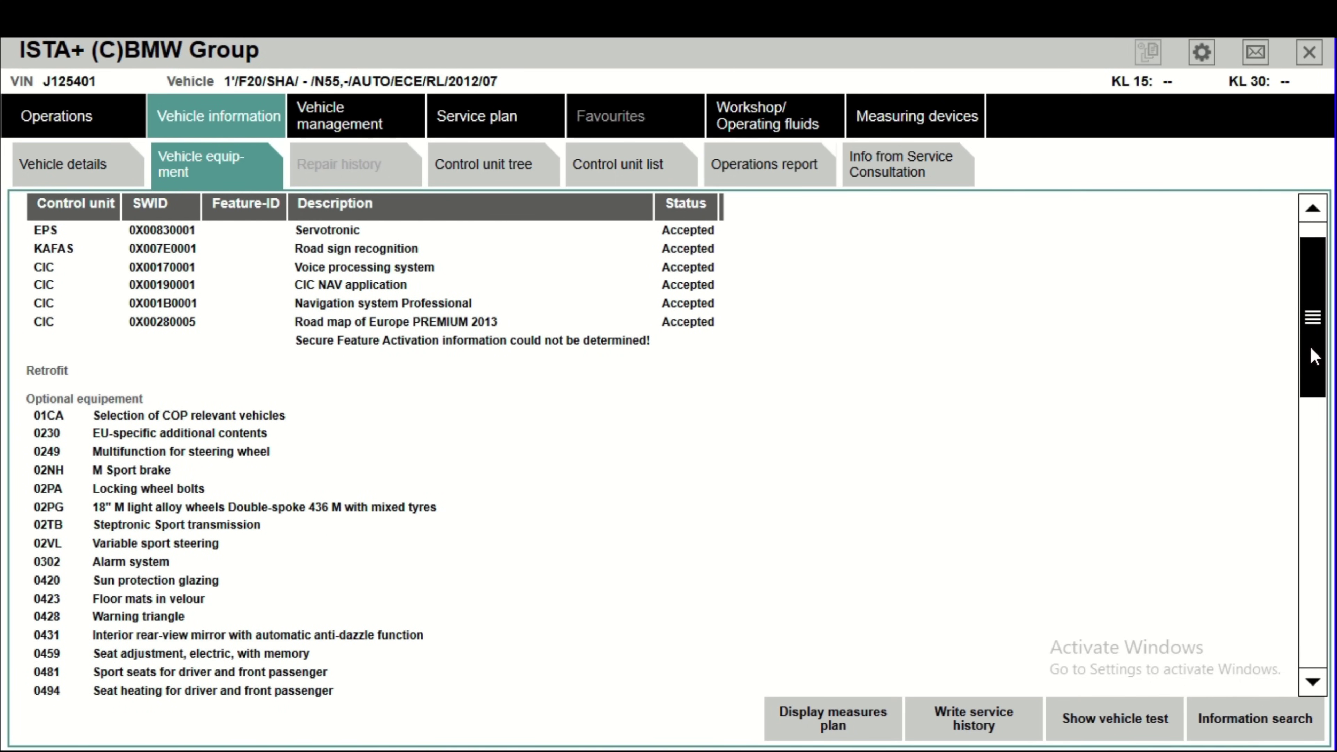
{"action": "left_click_drag", "start_coordinate": [1315, 357], "coordinate": [1329, 653]}
{"action": "scroll", "coordinate": [1314, 393], "scroll_direction": "down", "scroll_amount": 3}
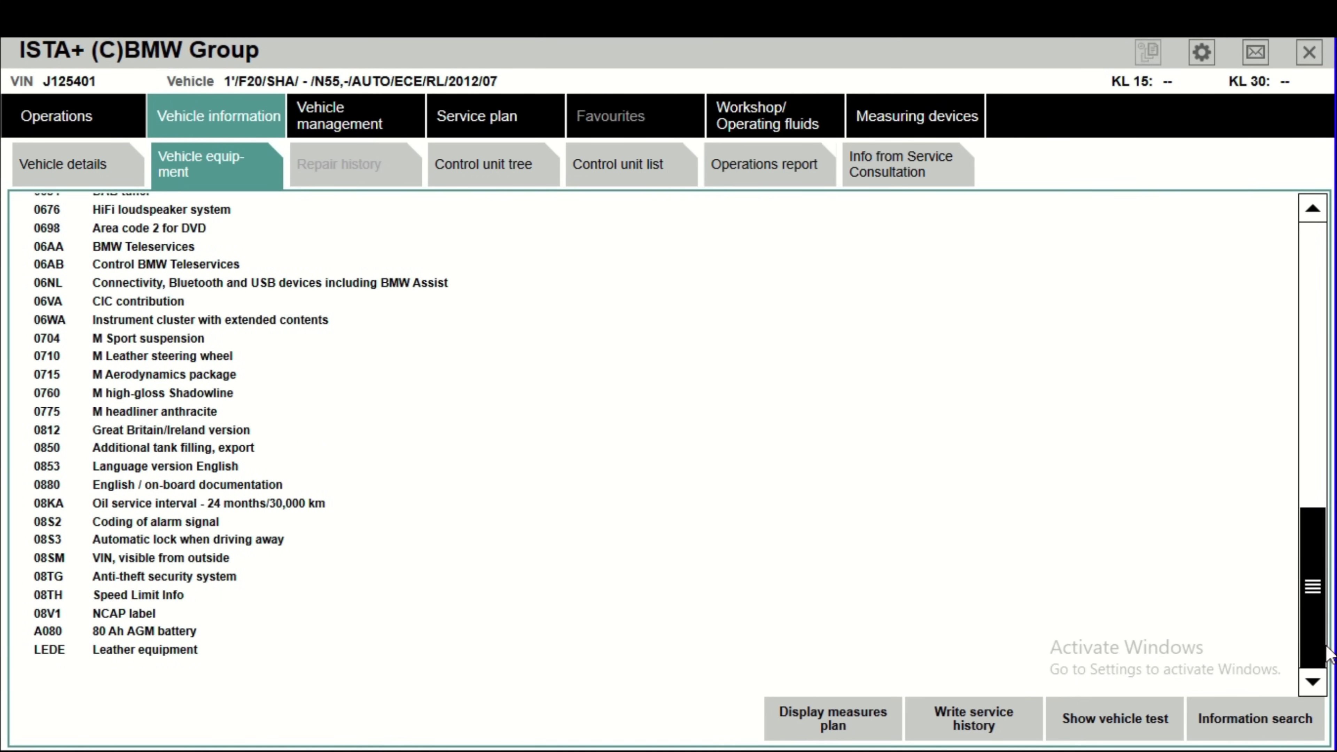
{"action": "left_click_drag", "start_coordinate": [1327, 653], "coordinate": [1309, 423]}
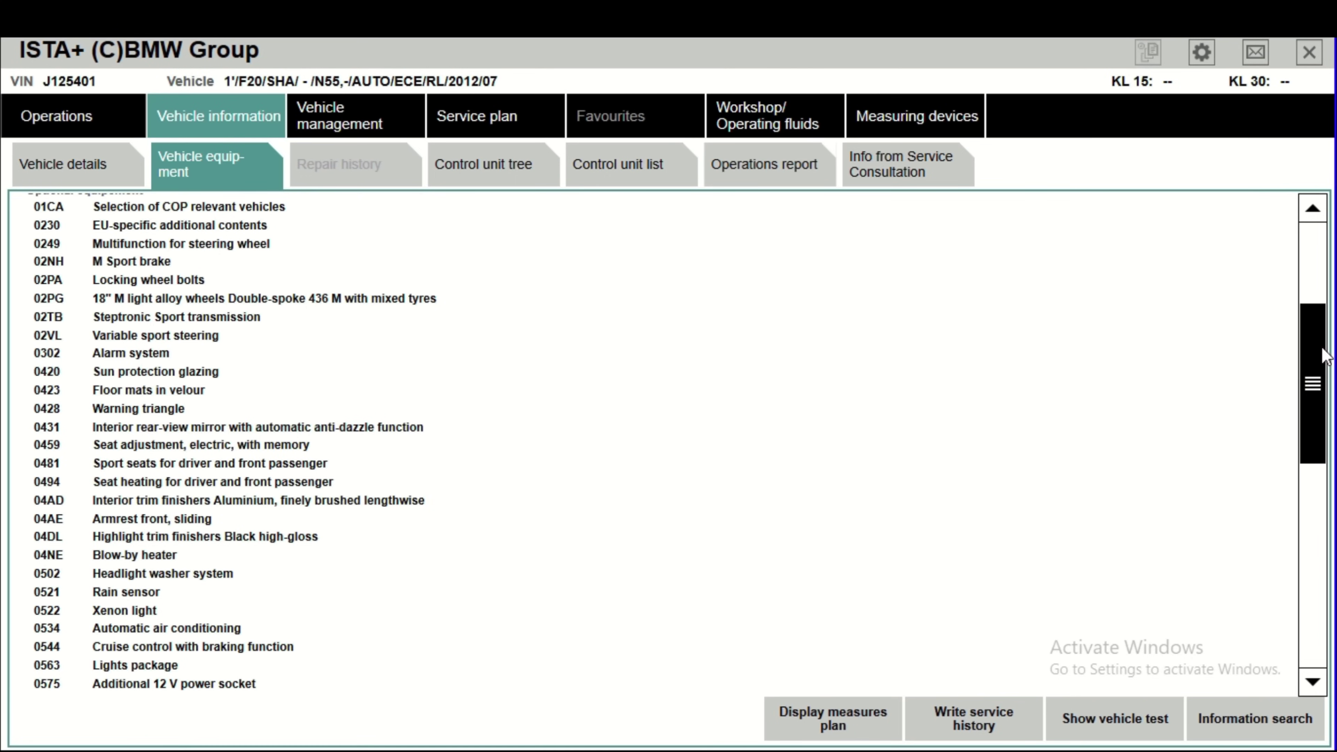
{"action": "left_click_drag", "start_coordinate": [1323, 356], "coordinate": [1299, 275]}
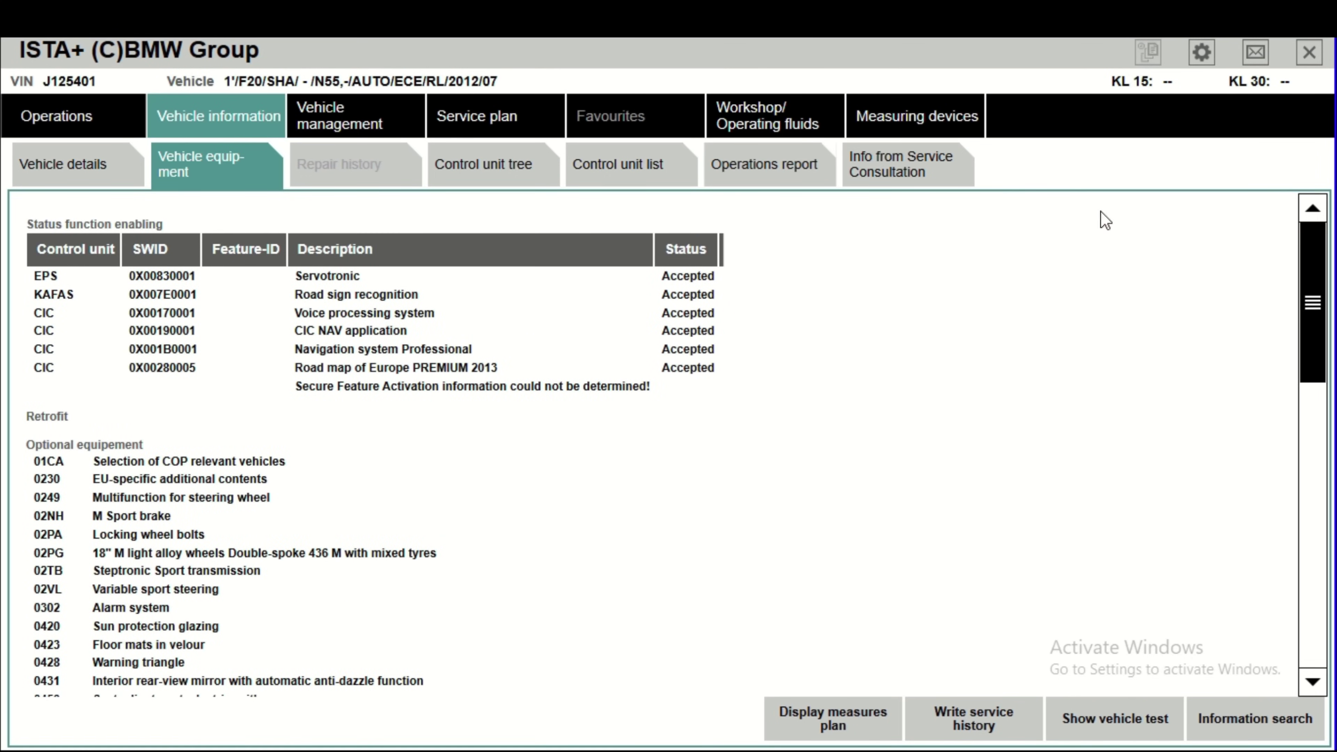
Browse the repair and maintenance product structure, expanding the 25 Gearshift and 24 Automatic transmission groups.
{"action": "left_click", "coordinate": [336, 126]}
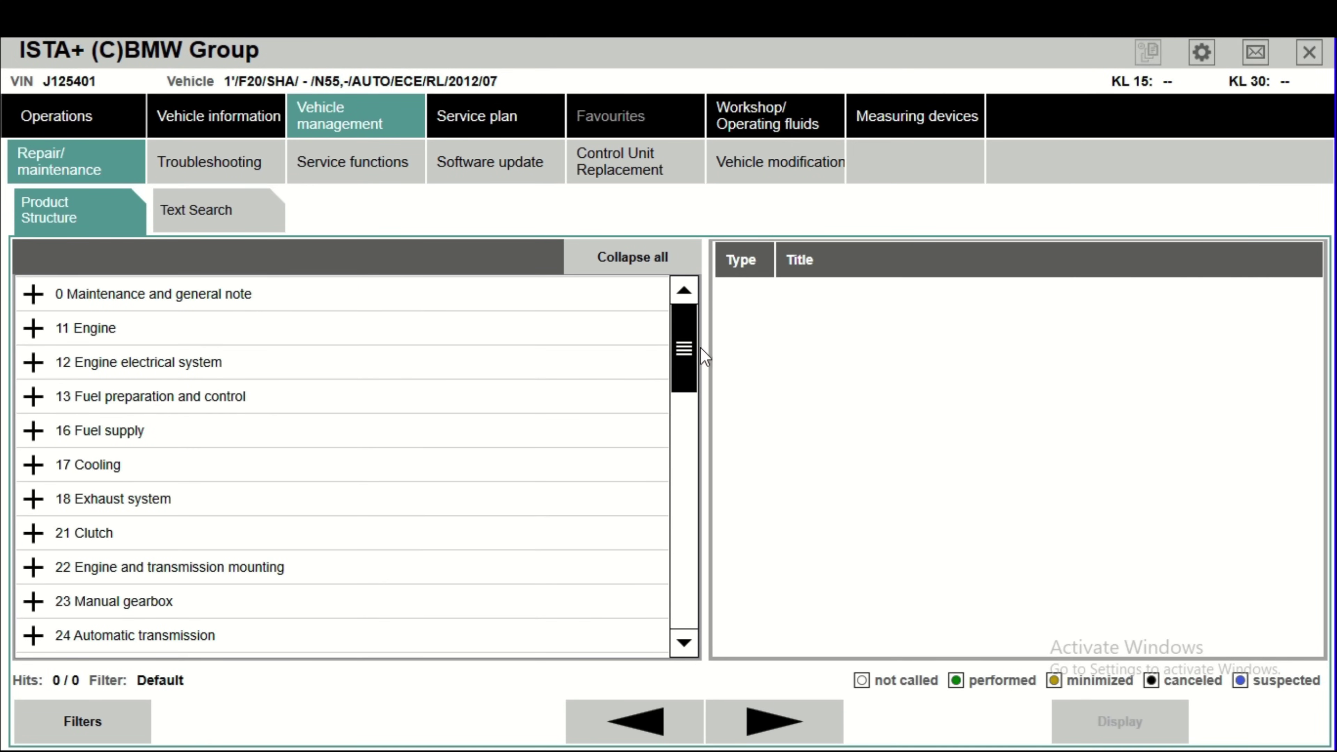
{"action": "left_click_drag", "start_coordinate": [692, 354], "coordinate": [692, 424]}
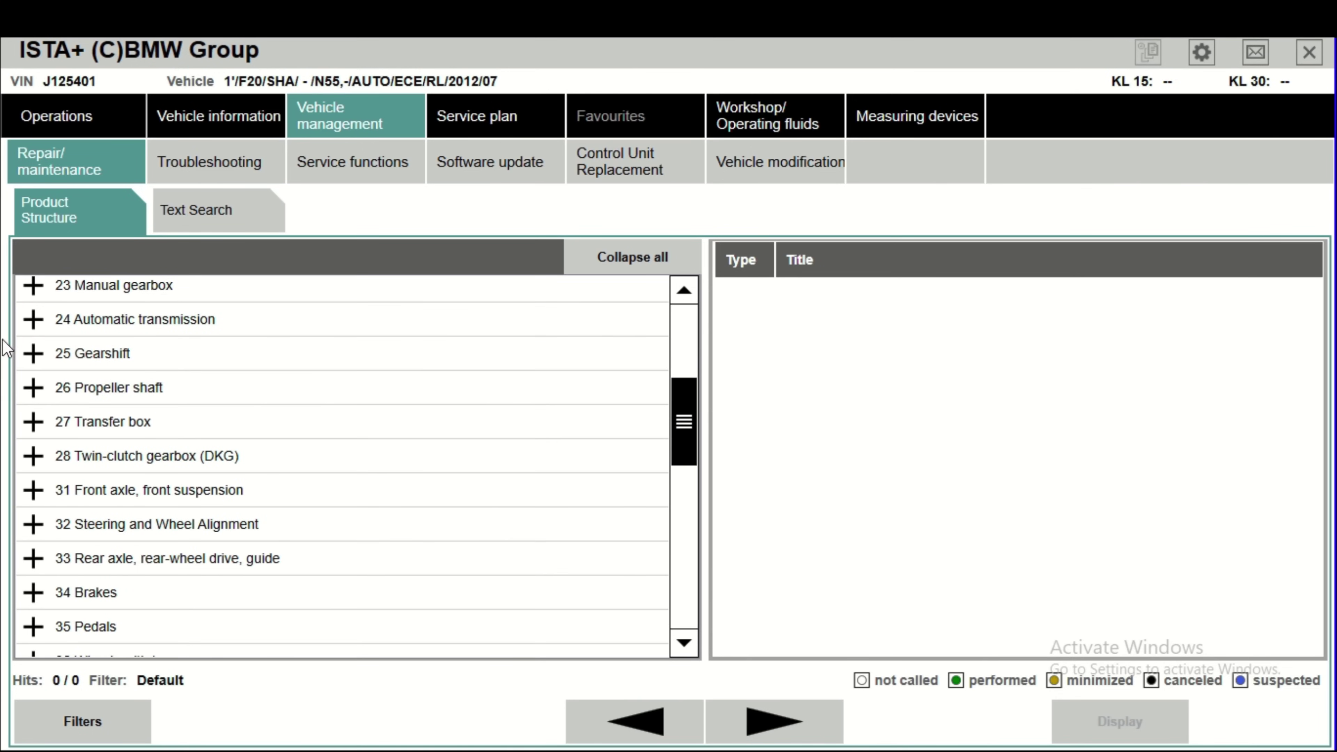
{"action": "left_click", "coordinate": [53, 354]}
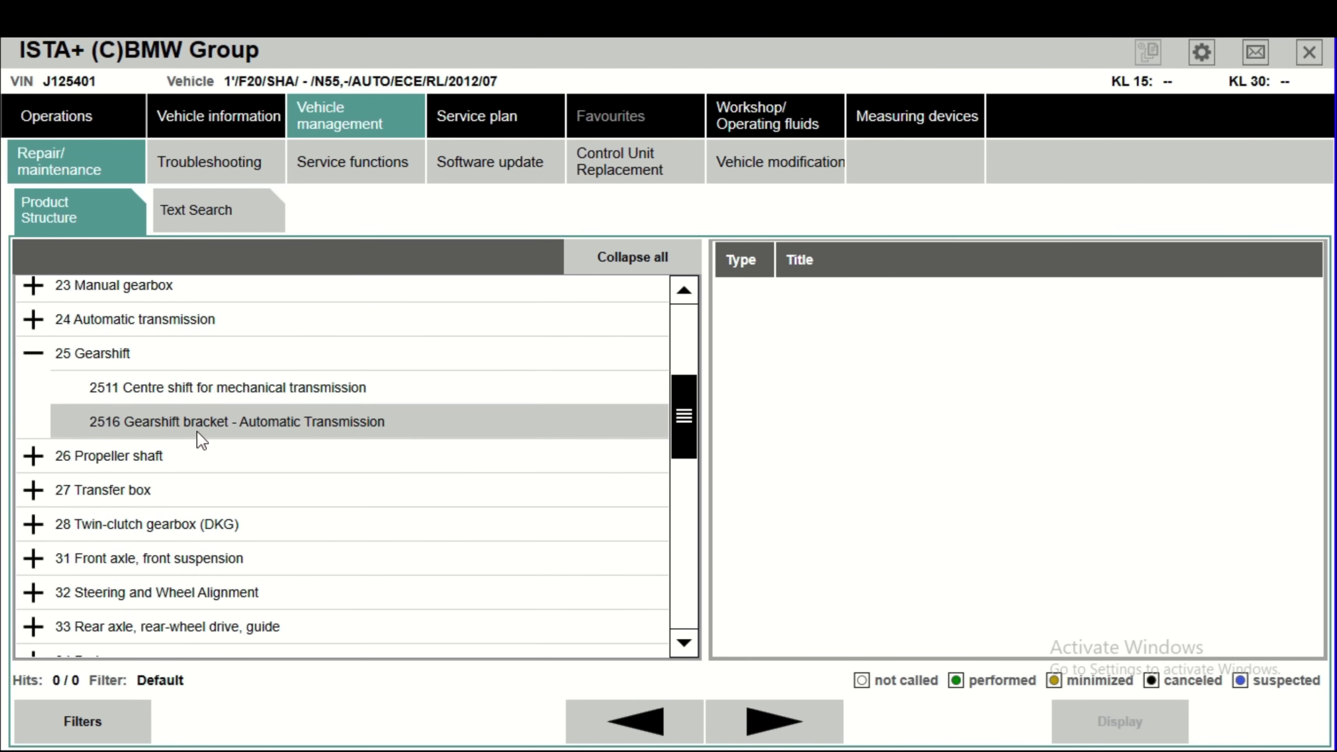
{"action": "left_click", "coordinate": [40, 321]}
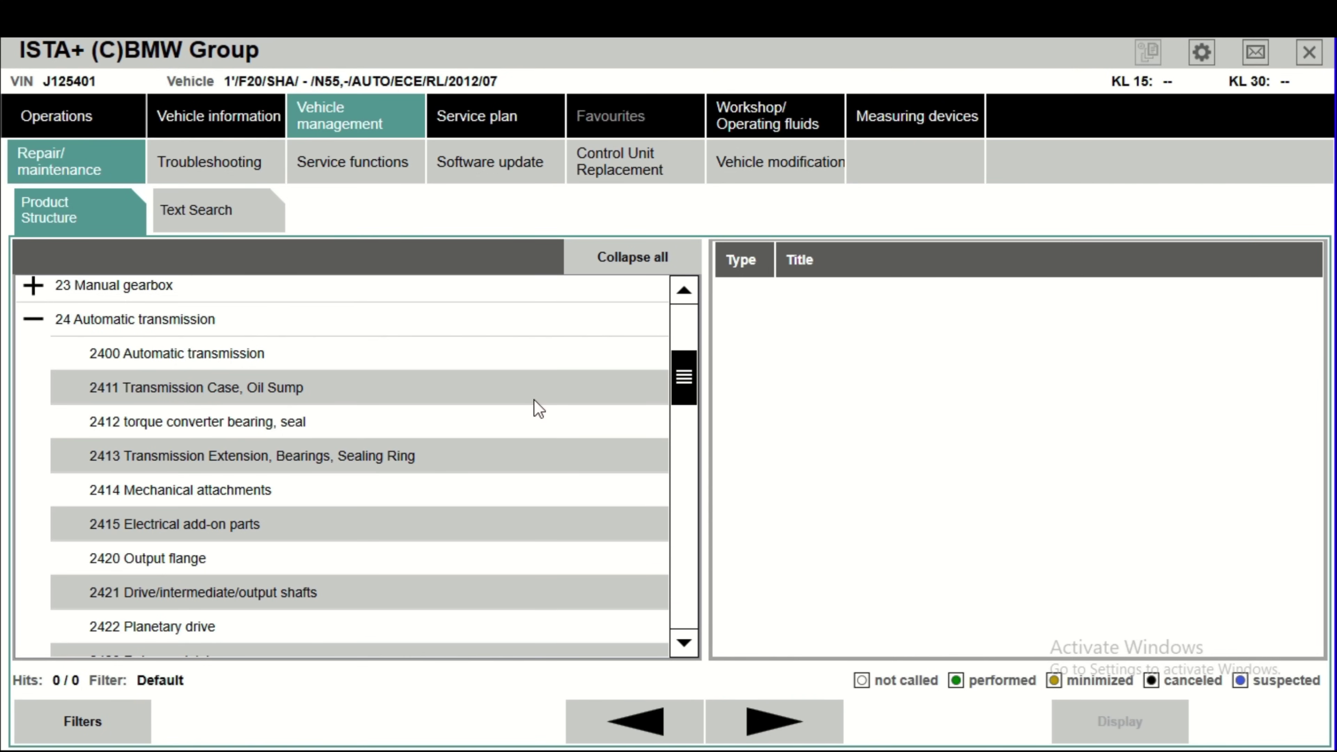
{"action": "left_click_drag", "start_coordinate": [696, 383], "coordinate": [684, 333]}
Look through the troubleshooting options: fault pattern, component structure, text search and SAE fault code input.
{"action": "left_click", "coordinate": [219, 167]}
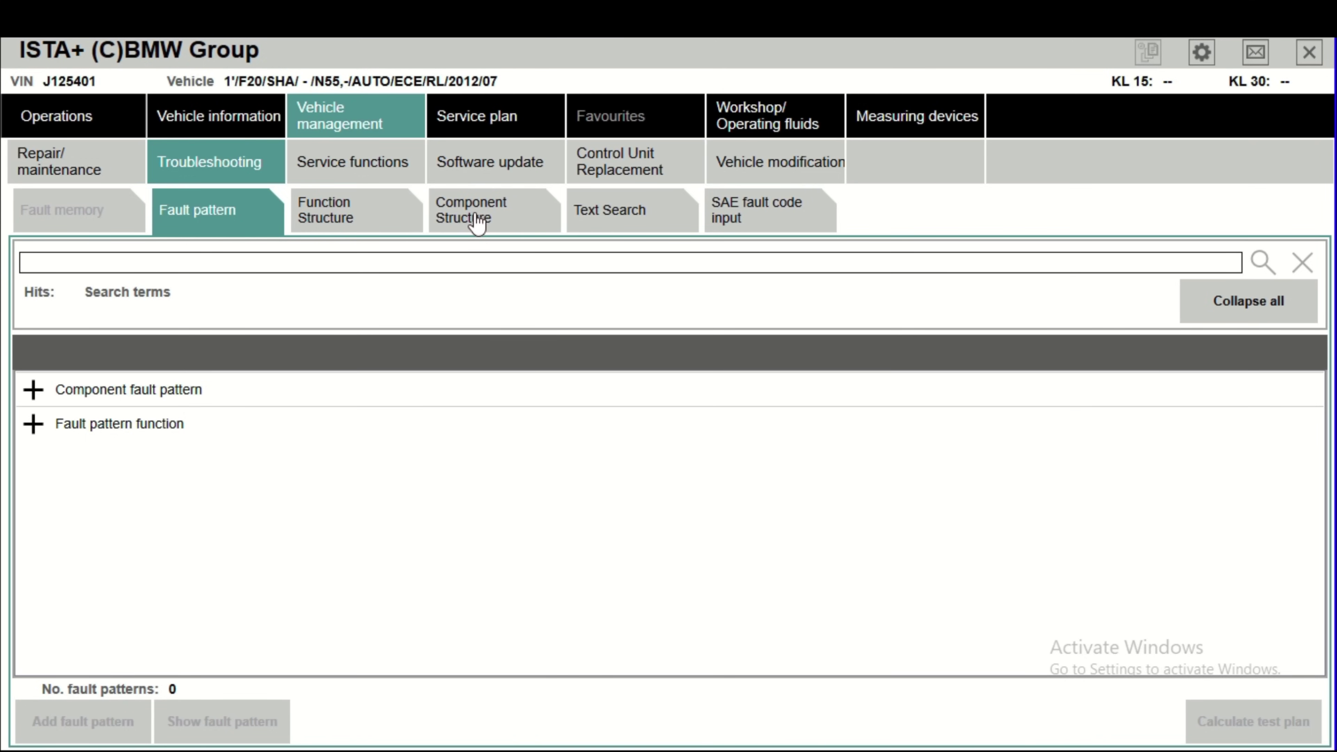
{"action": "left_click", "coordinate": [455, 221]}
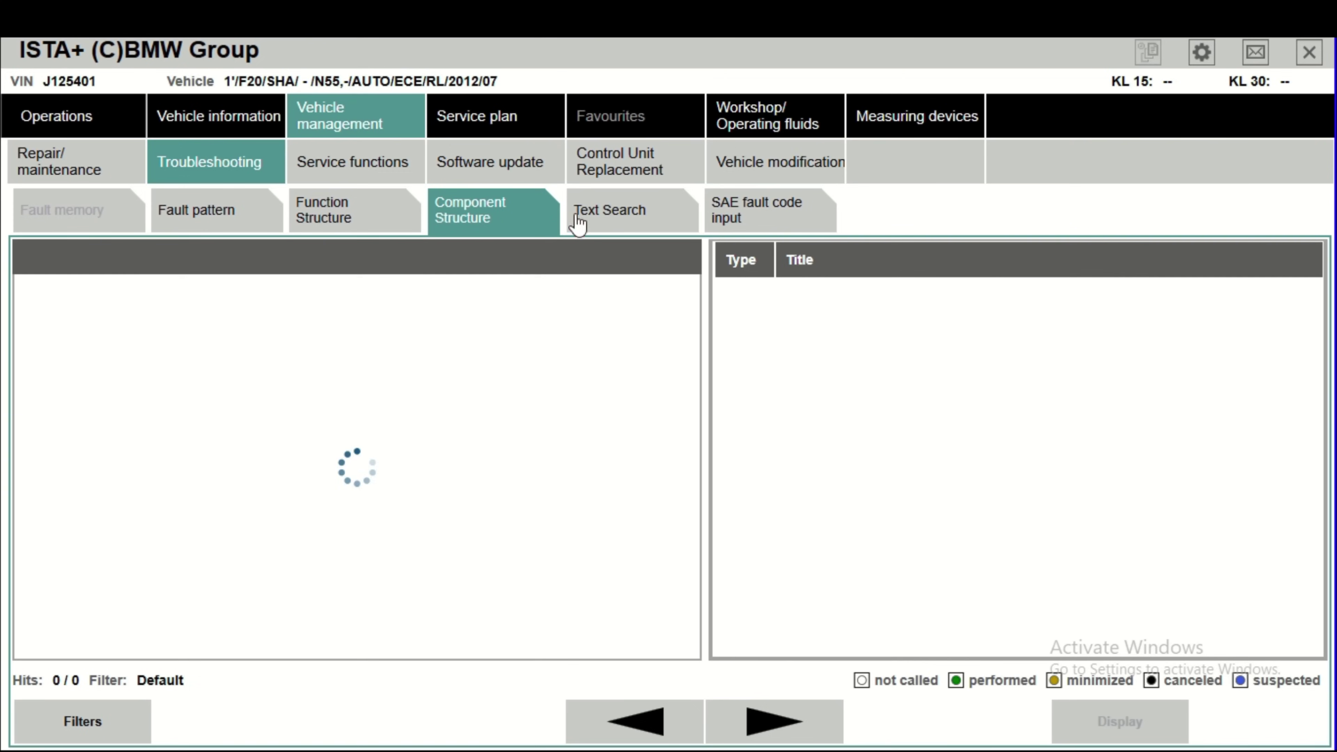
{"action": "left_click", "coordinate": [620, 218]}
{"action": "left_click", "coordinate": [657, 312]}
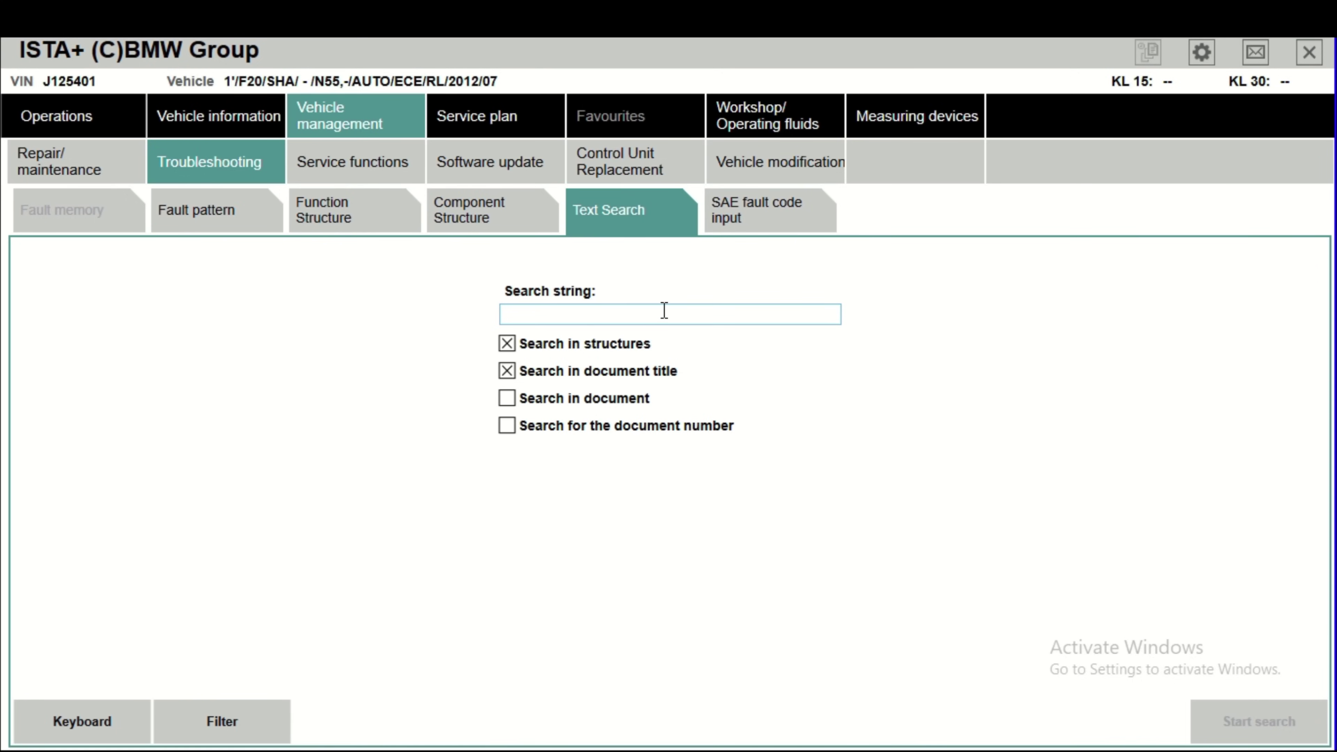
{"action": "left_click", "coordinate": [731, 226]}
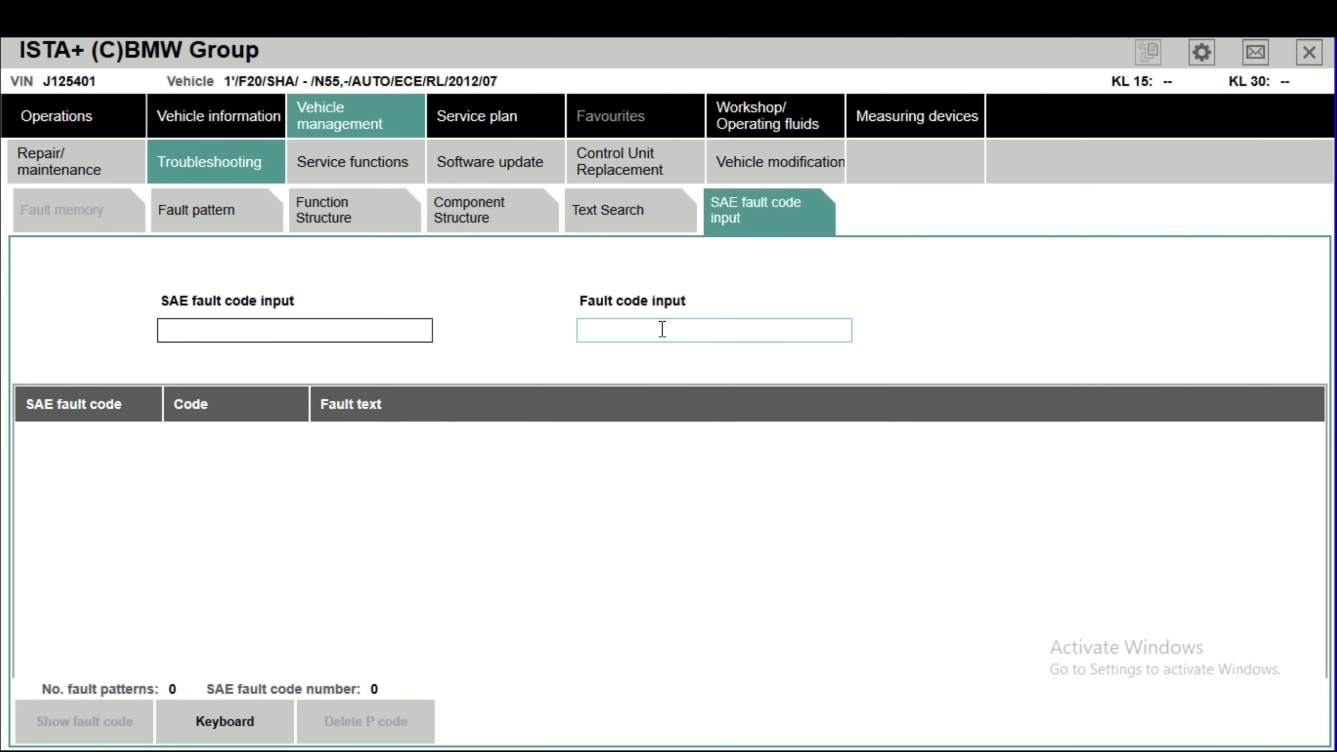
Expand Power train in the service functions, including Engine start and the adjustment functions of Engine electronics MEVD.
{"action": "left_click", "coordinate": [352, 173]}
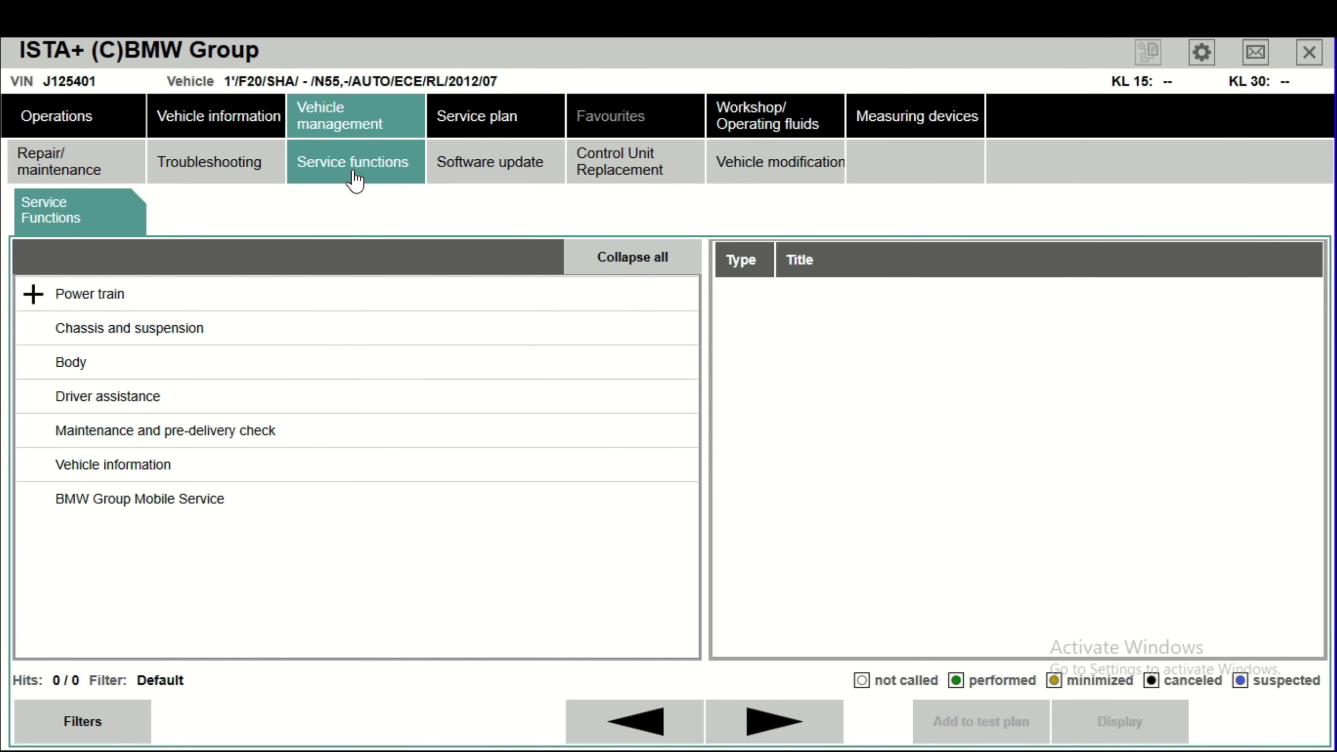
{"action": "left_click", "coordinate": [32, 294]}
{"action": "left_click", "coordinate": [76, 348]}
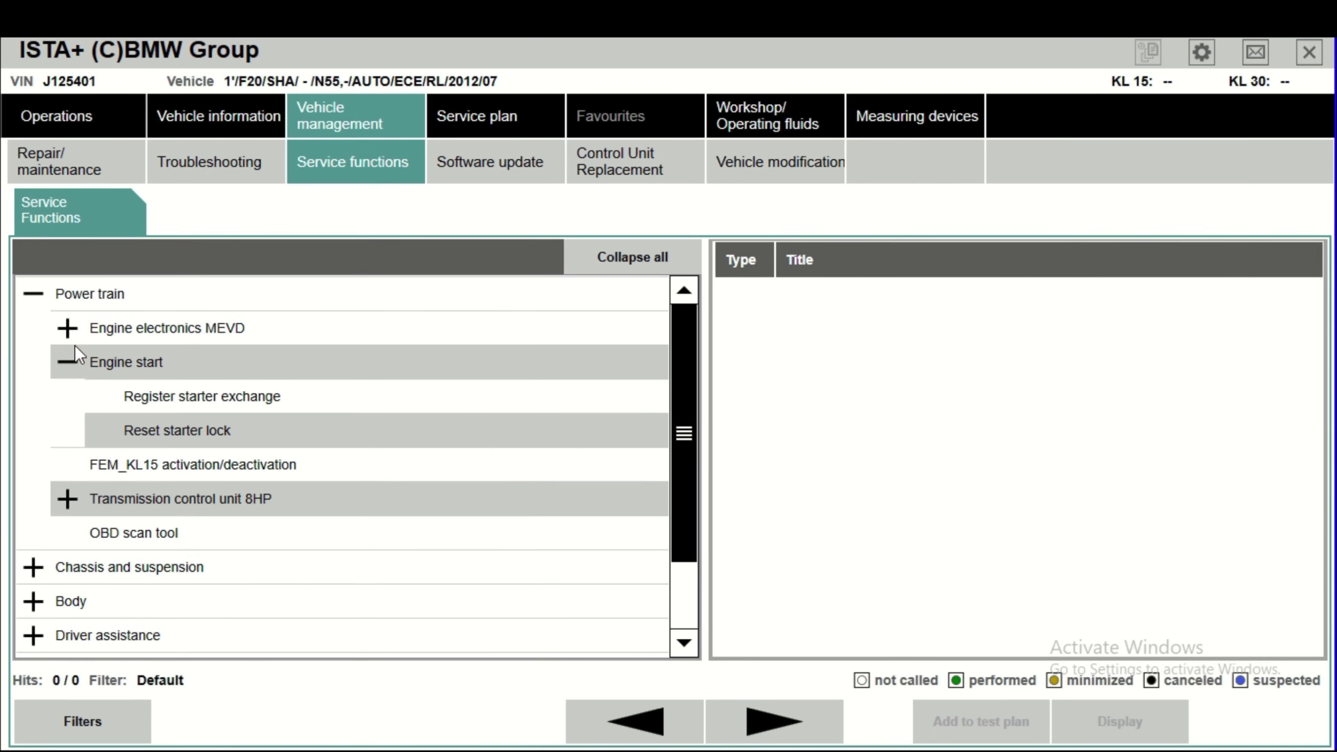
{"action": "left_click", "coordinate": [68, 332]}
{"action": "left_click", "coordinate": [101, 364]}
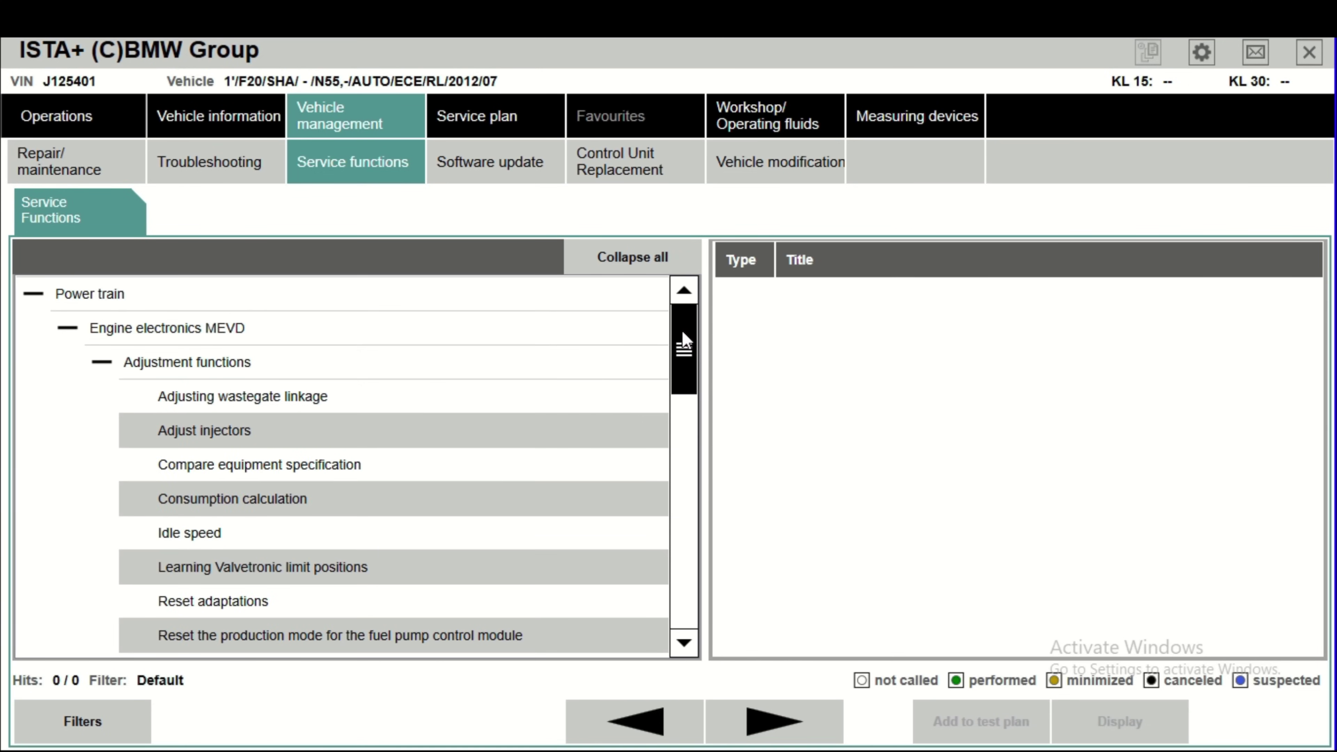
Expand the Automatic engine start-stop function group and review the engine electronics functions listed below it.
{"action": "left_click_drag", "start_coordinate": [683, 340], "coordinate": [693, 427]}
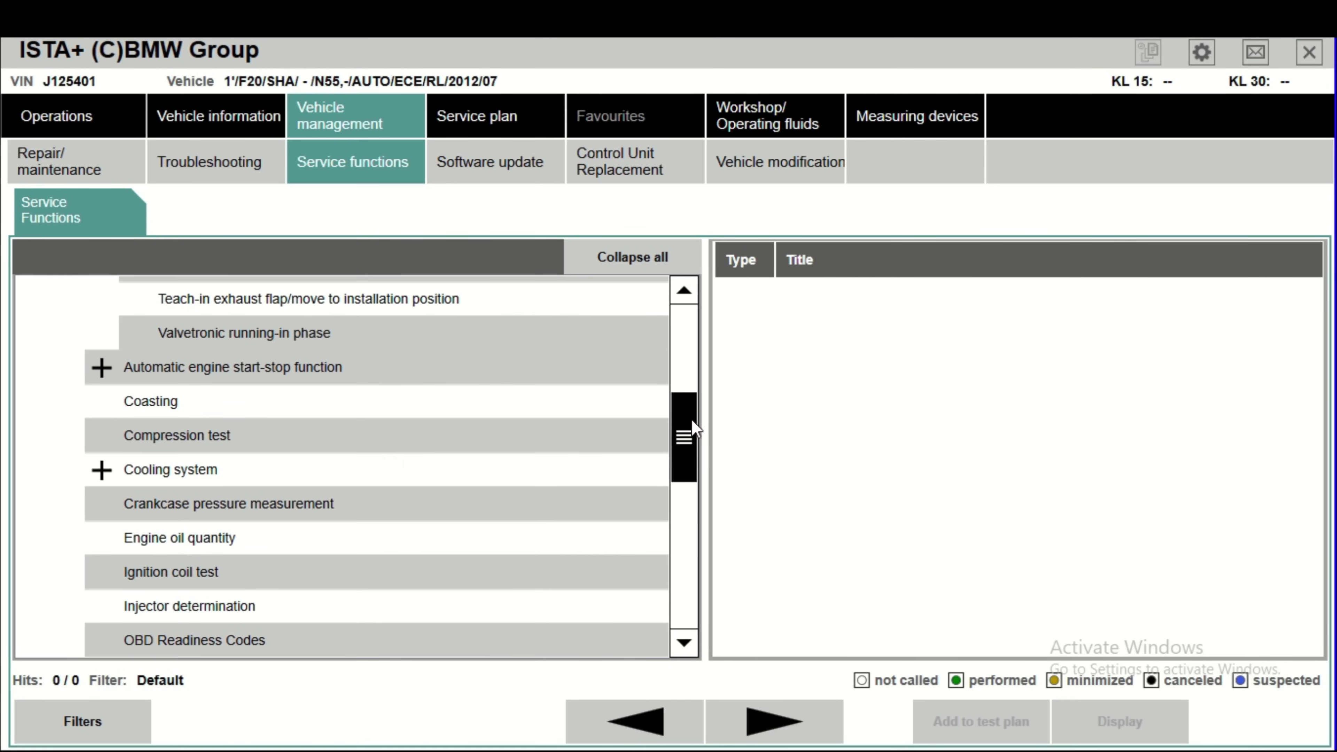
{"action": "left_click", "coordinate": [94, 362]}
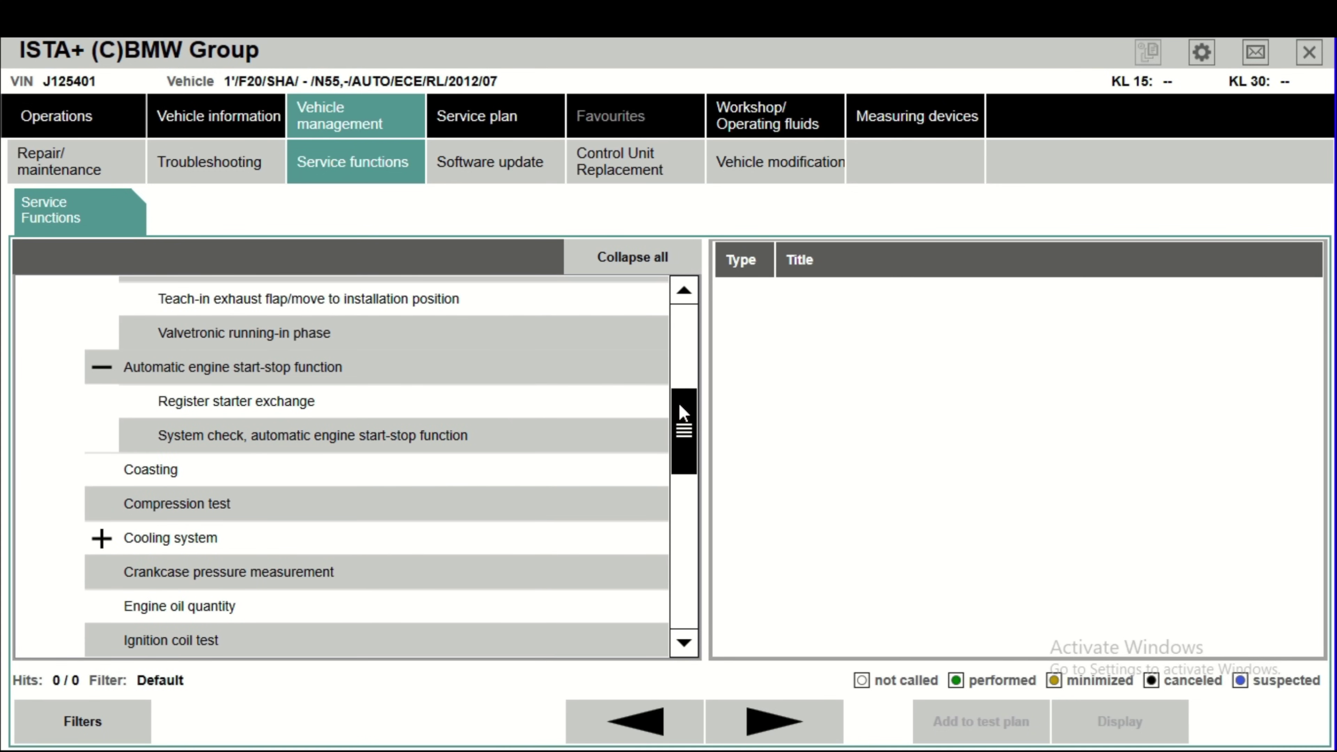
{"action": "scroll", "coordinate": [680, 408], "scroll_direction": "down", "scroll_amount": 1}
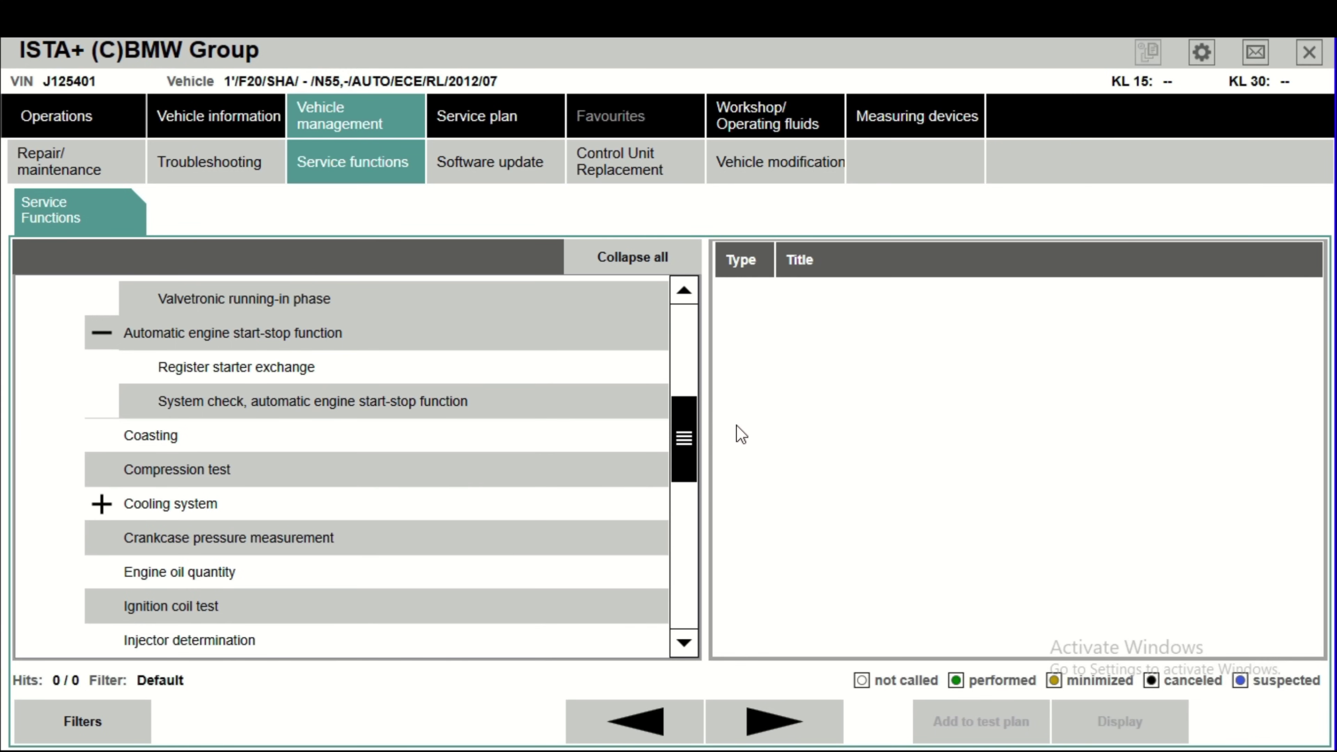
{"action": "left_click_drag", "start_coordinate": [685, 422], "coordinate": [686, 434]}
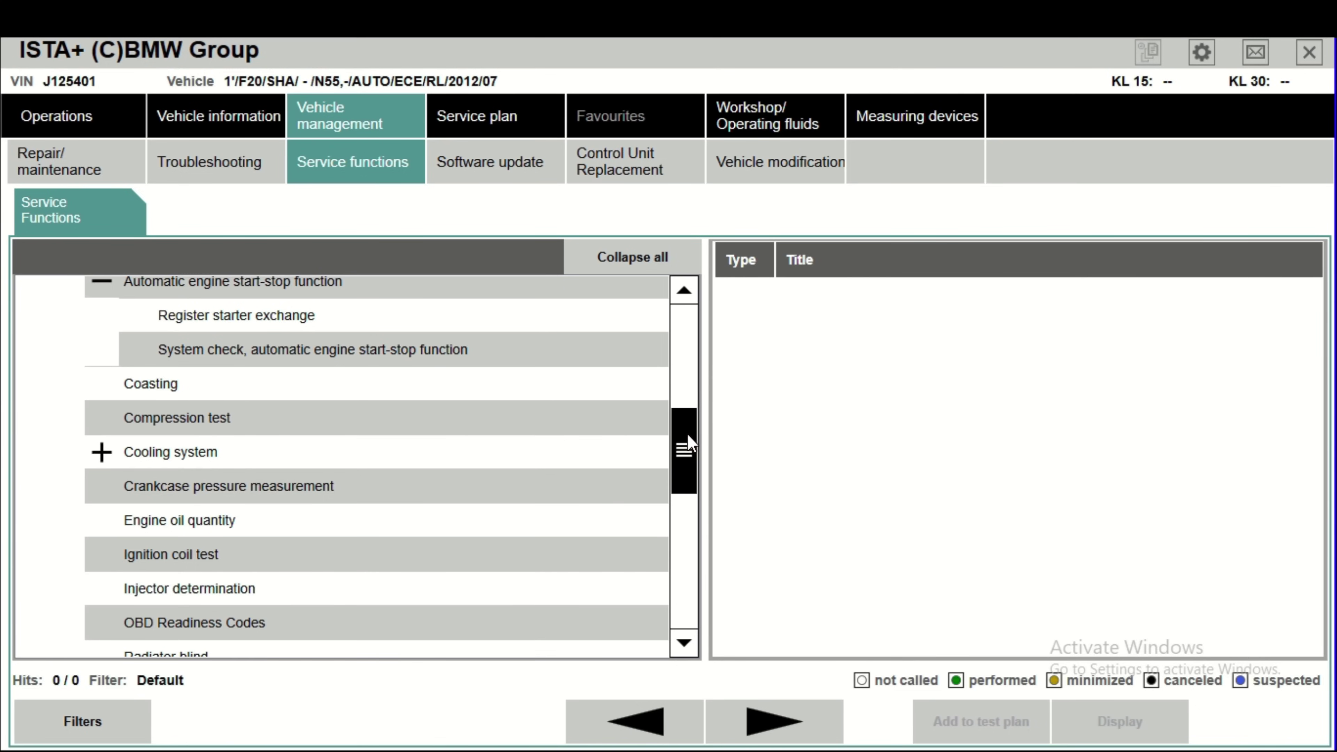
{"action": "left_click_drag", "start_coordinate": [687, 434], "coordinate": [687, 432]}
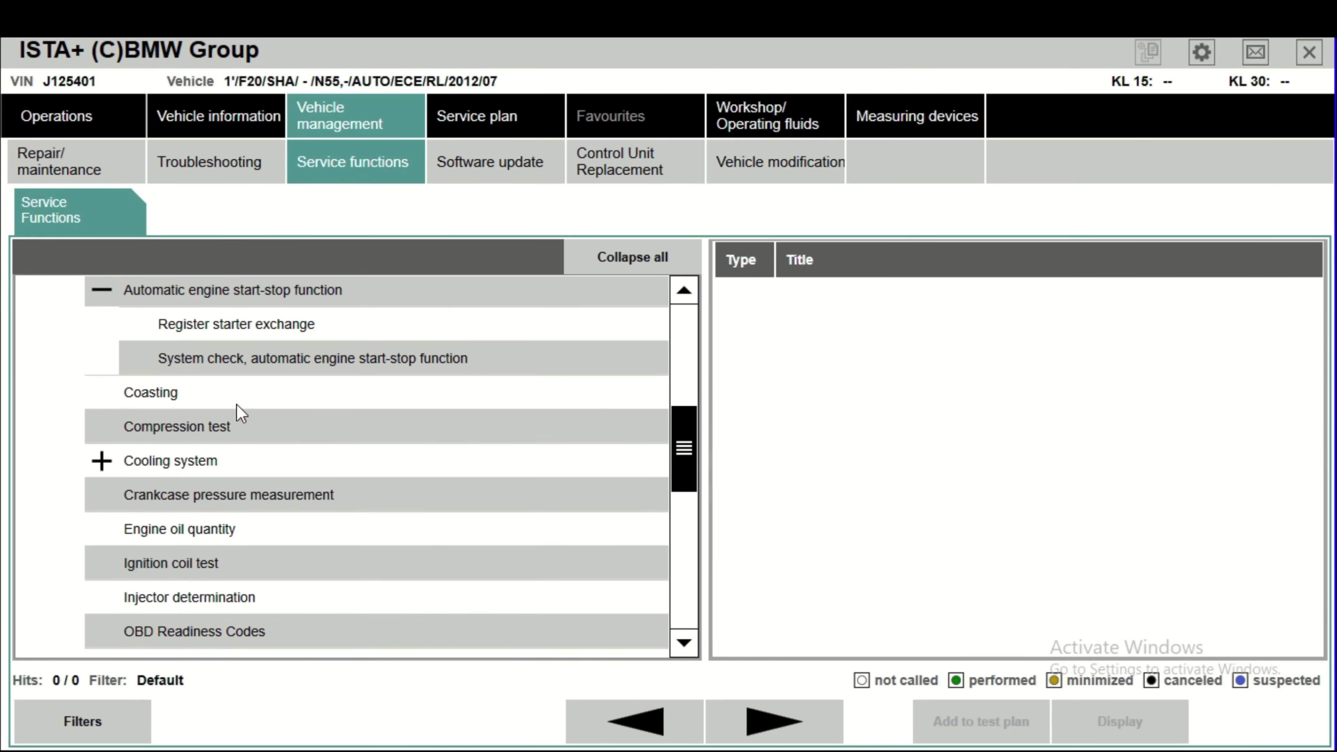
Expand the Cooling system group and review the remaining engine electronics and Engine start functions below it.
{"action": "left_click", "coordinate": [102, 462]}
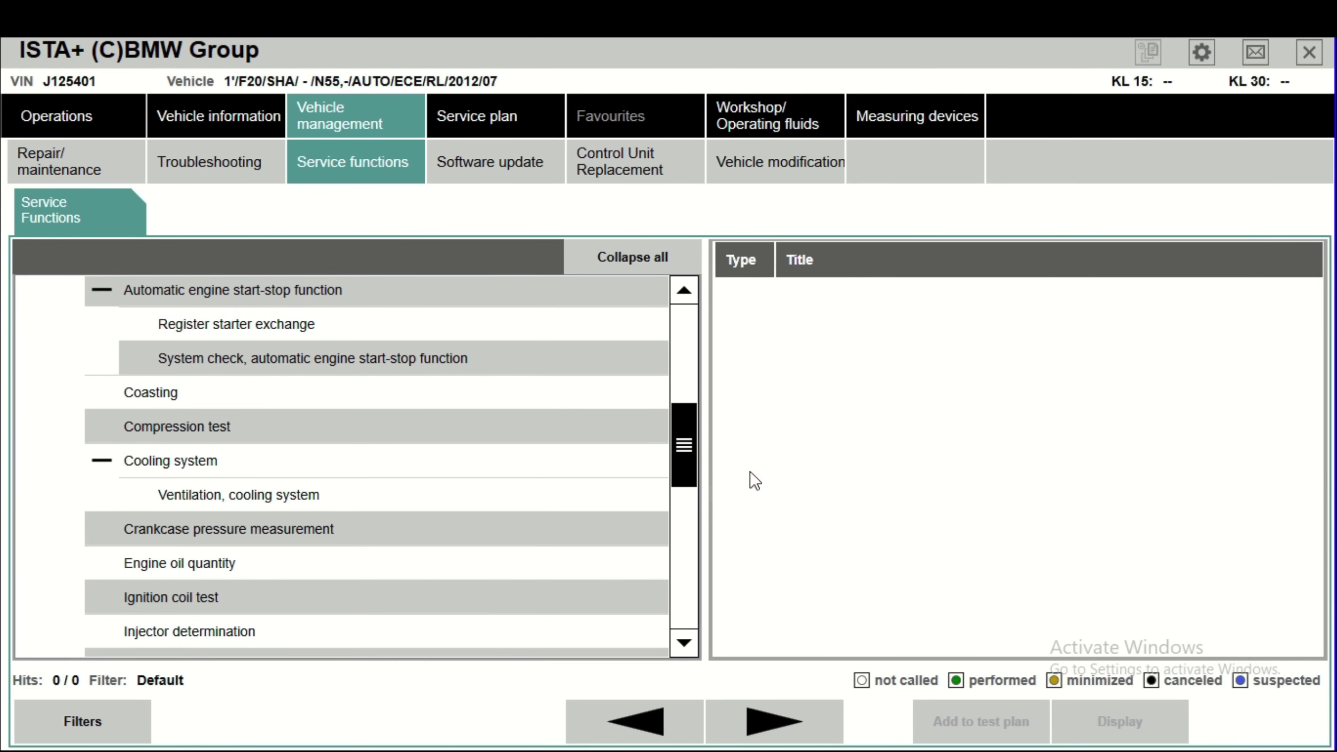
{"action": "left_click_drag", "start_coordinate": [680, 442], "coordinate": [685, 484]}
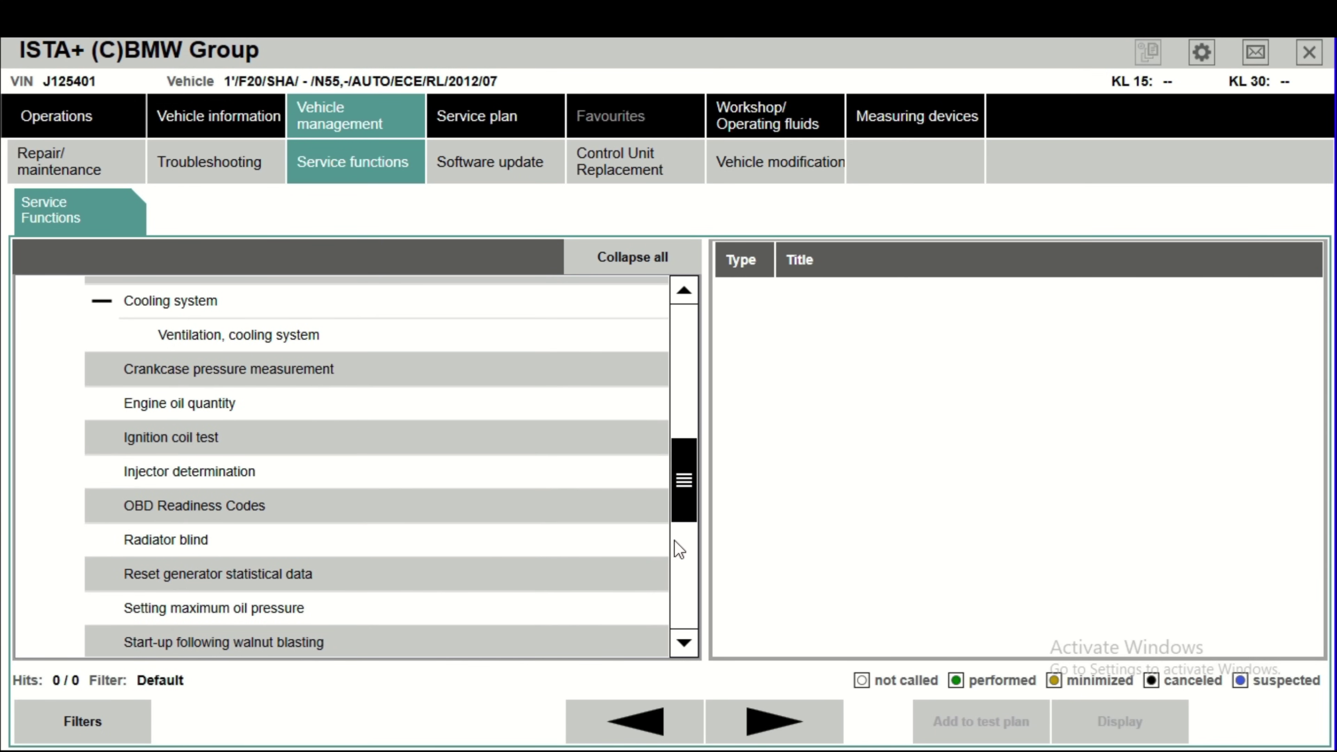
{"action": "left_click_drag", "start_coordinate": [684, 496], "coordinate": [688, 530]}
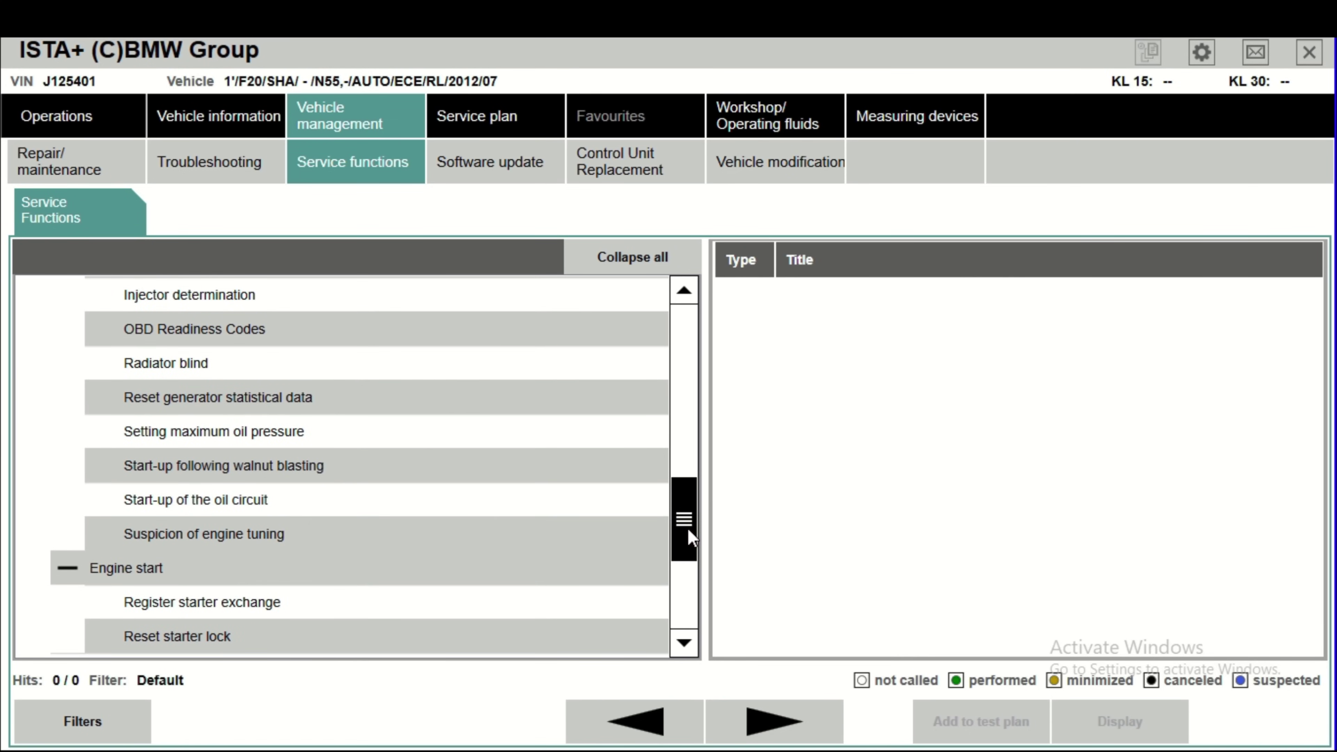
{"action": "left_click_drag", "start_coordinate": [687, 529], "coordinate": [683, 570]}
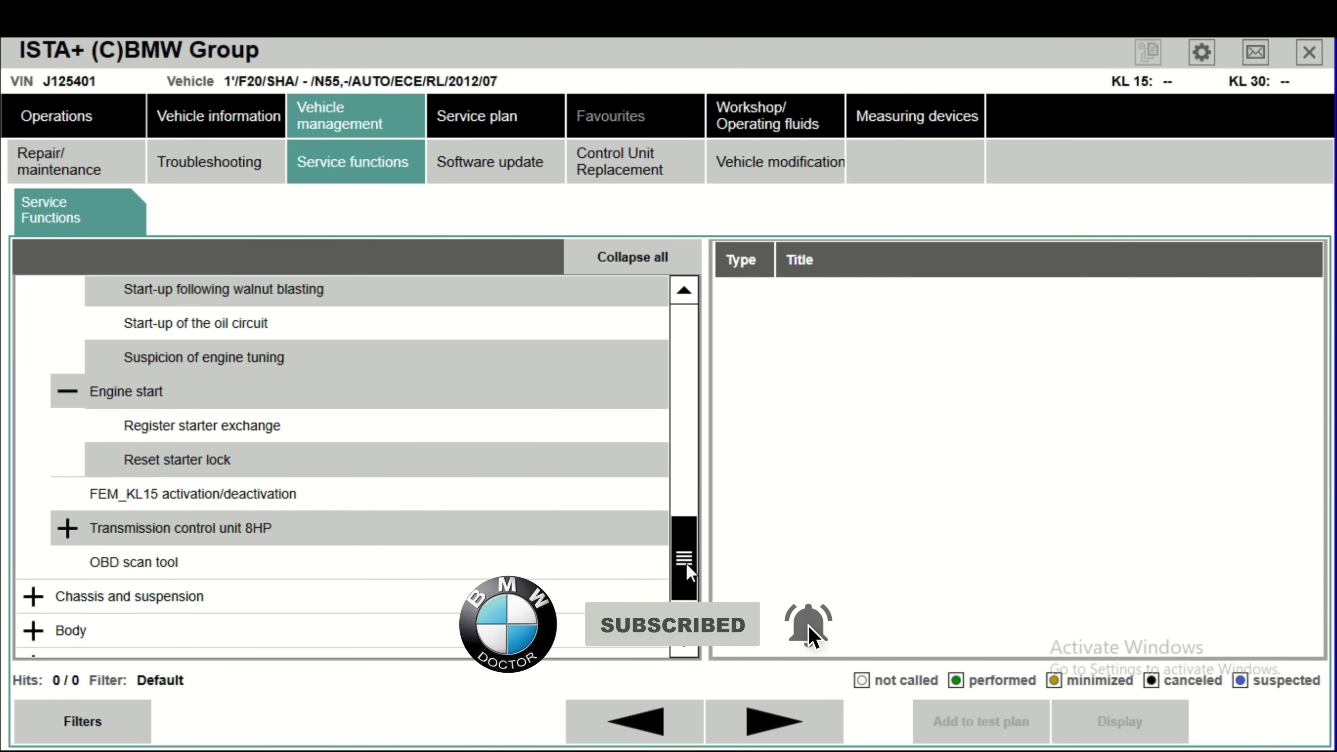
Expand Chassis and suspension in the service functions, including Electromechanical power steering and Integrated chassis management.
{"action": "scroll", "coordinate": [686, 570], "scroll_direction": "down", "scroll_amount": 1}
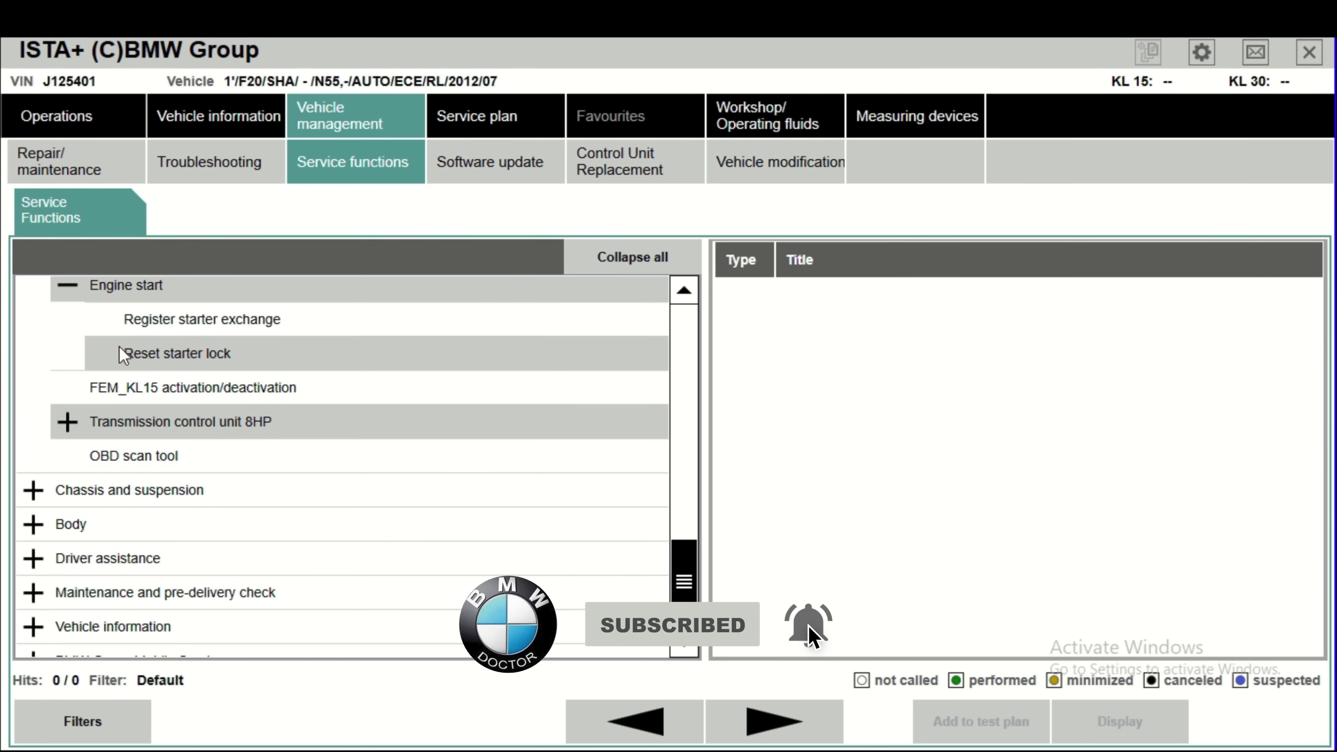
{"action": "left_click", "coordinate": [35, 494]}
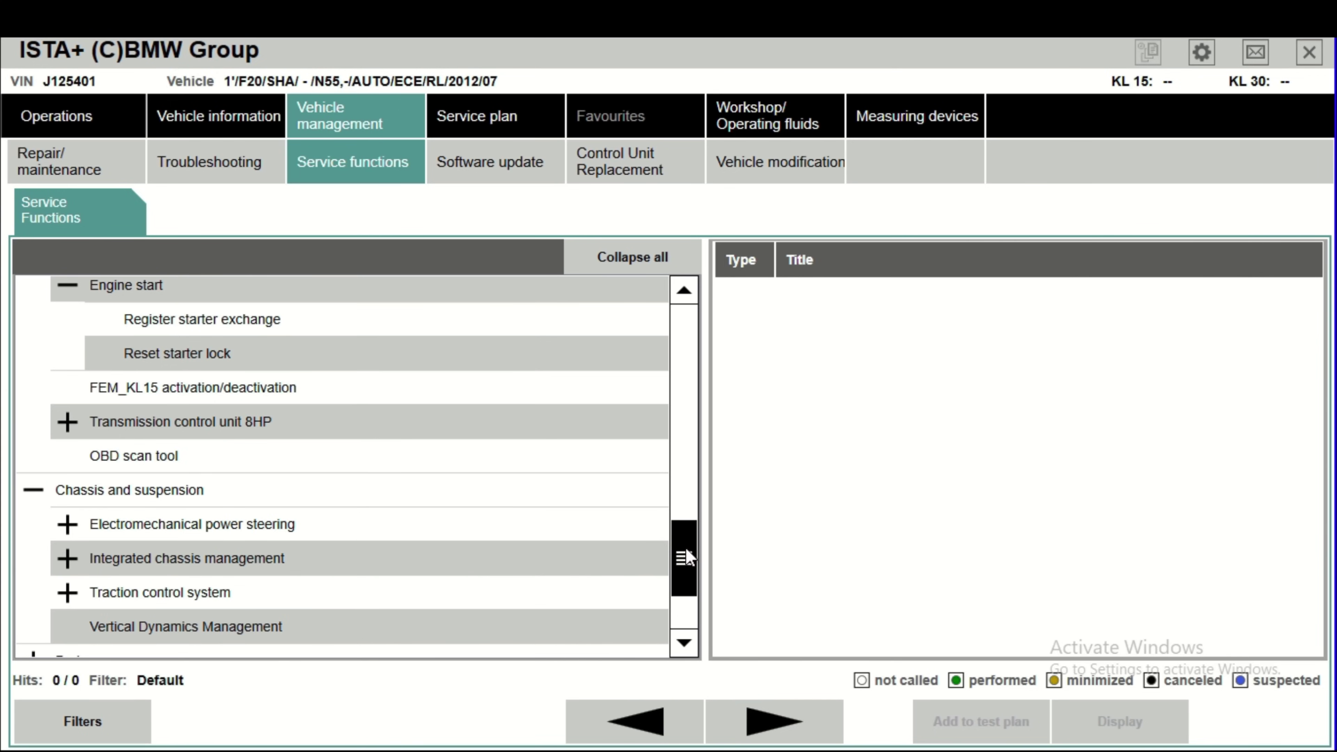
{"action": "scroll", "coordinate": [684, 558], "scroll_direction": "down", "scroll_amount": 1}
{"action": "left_click_drag", "start_coordinate": [686, 568], "coordinate": [684, 591]}
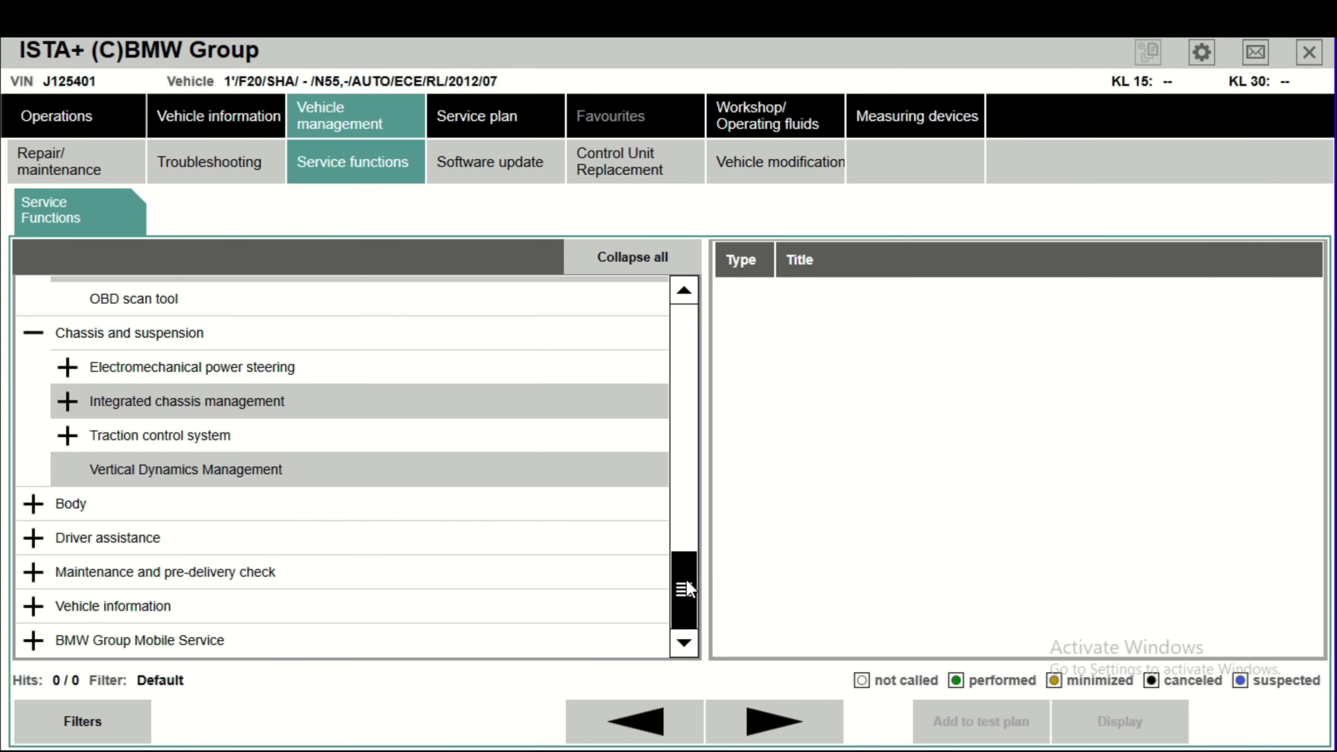
{"action": "left_click", "coordinate": [68, 369]}
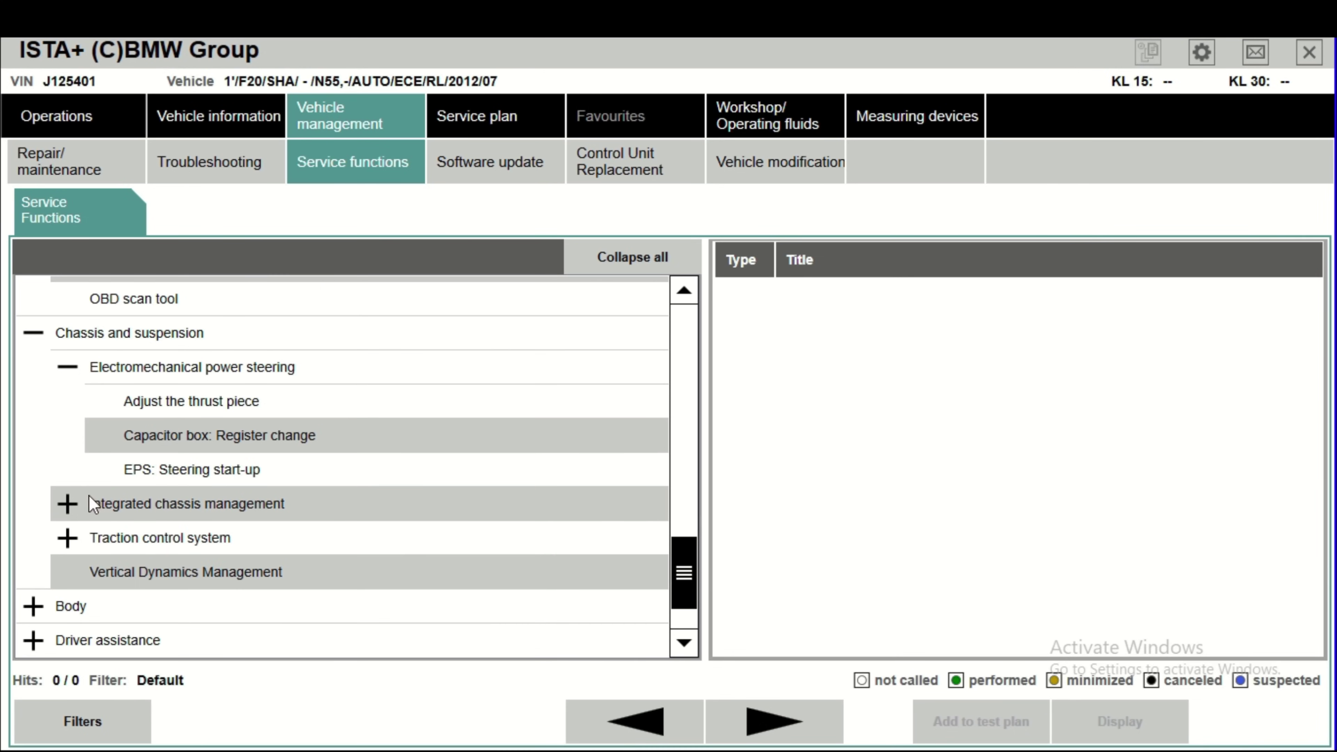
{"action": "left_click", "coordinate": [67, 504]}
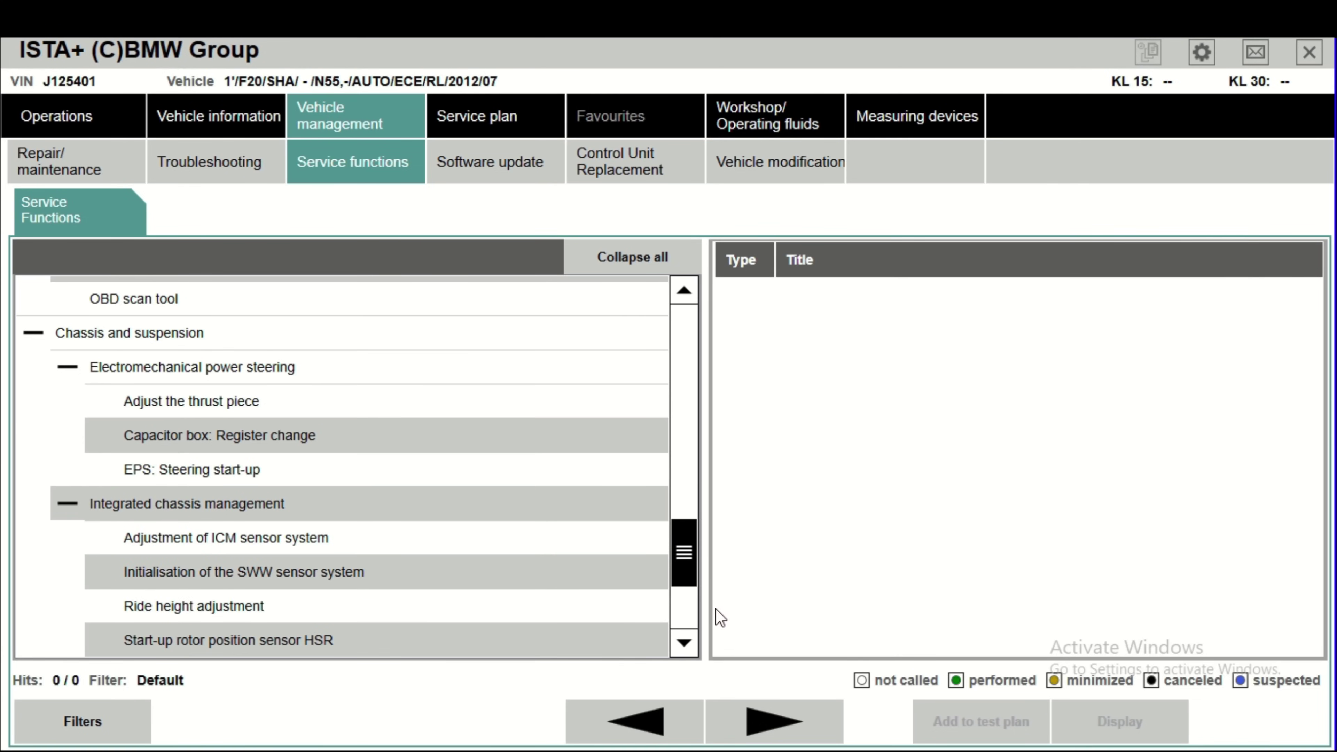
Expand the Traction control system group and review its functions and the main groups that follow.
{"action": "left_click", "coordinate": [690, 640]}
{"action": "left_click", "coordinate": [690, 640]}
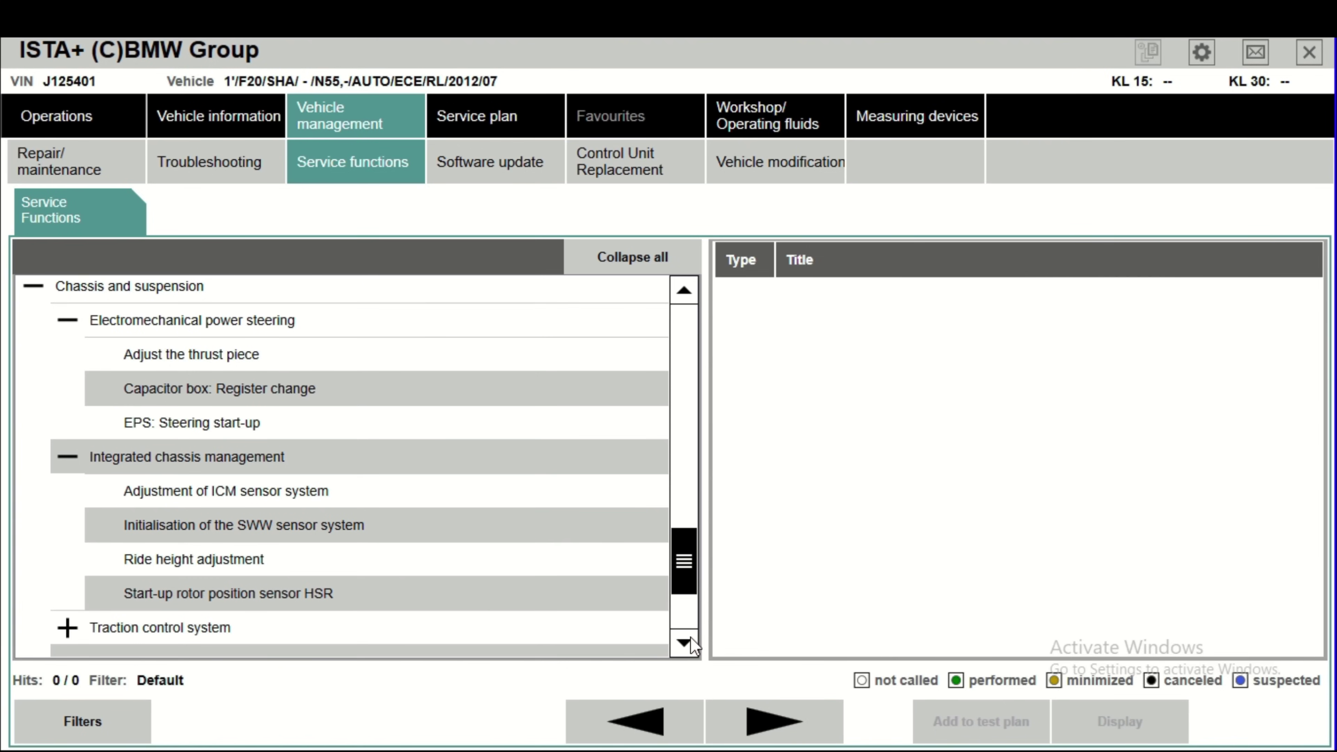
{"action": "left_click", "coordinate": [689, 640]}
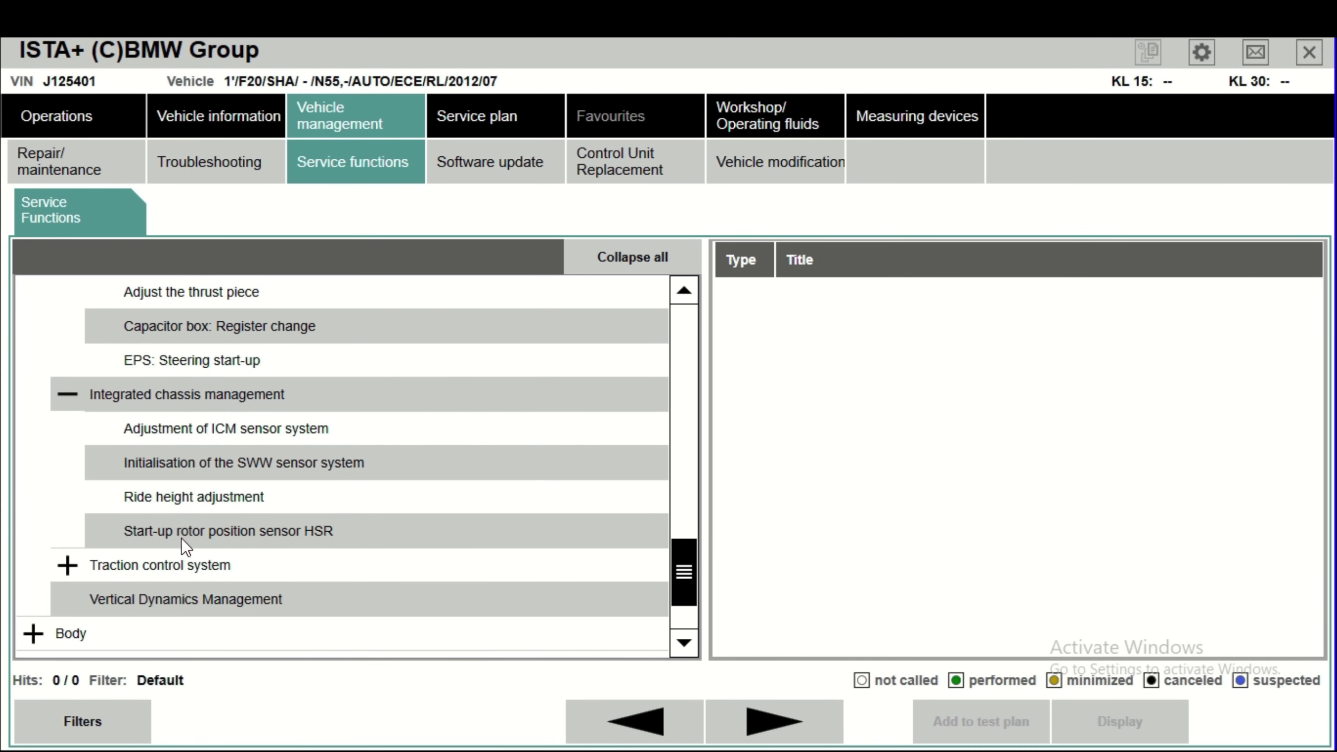
{"action": "left_click", "coordinate": [68, 565]}
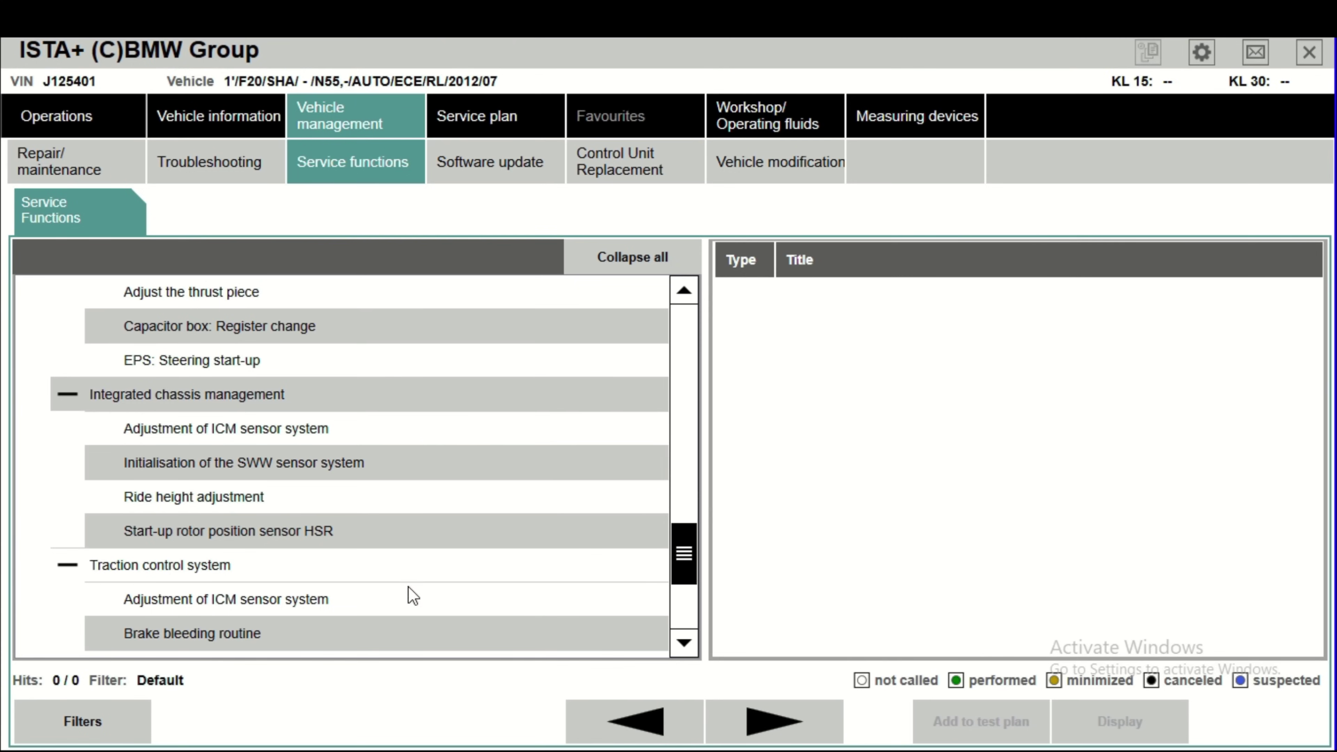
{"action": "left_click", "coordinate": [684, 642]}
{"action": "left_click", "coordinate": [683, 641]}
{"action": "left_click", "coordinate": [684, 641]}
{"action": "left_click", "coordinate": [683, 642]}
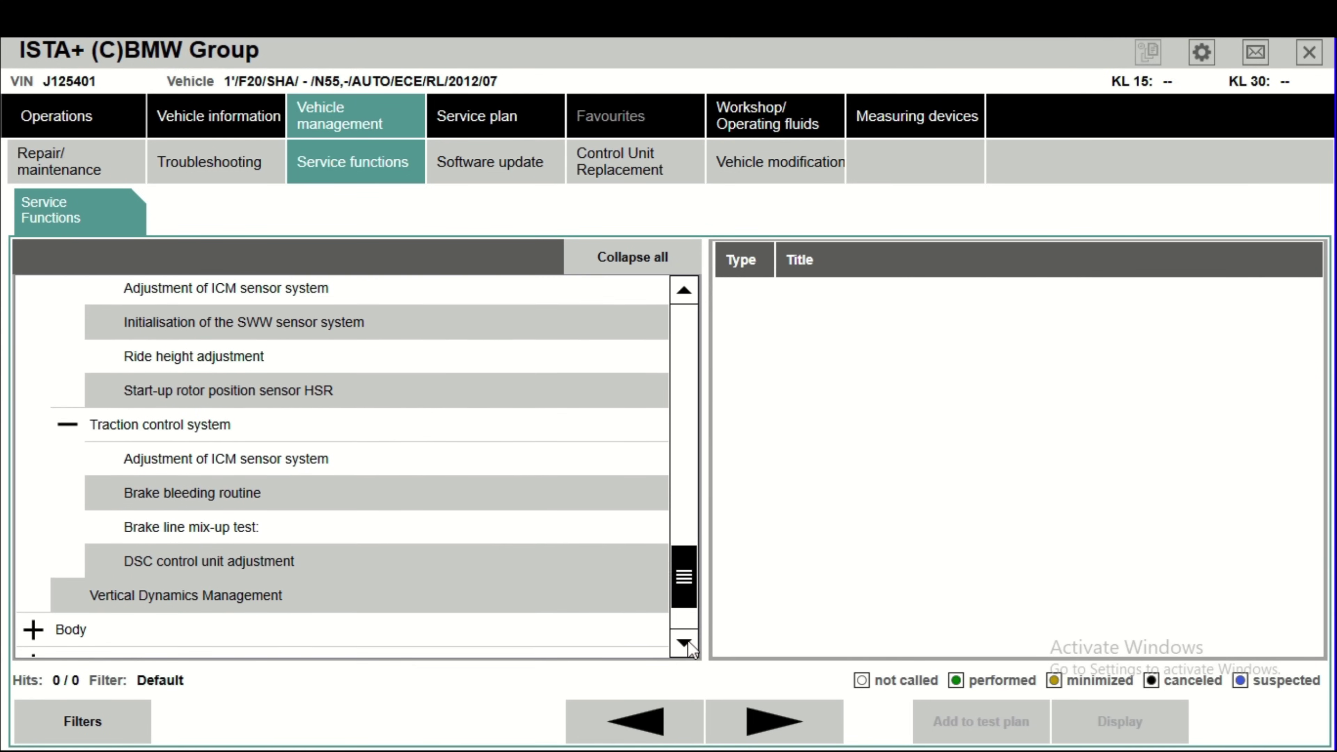
{"action": "left_click", "coordinate": [684, 641]}
{"action": "left_click", "coordinate": [684, 642]}
{"action": "left_click", "coordinate": [684, 641]}
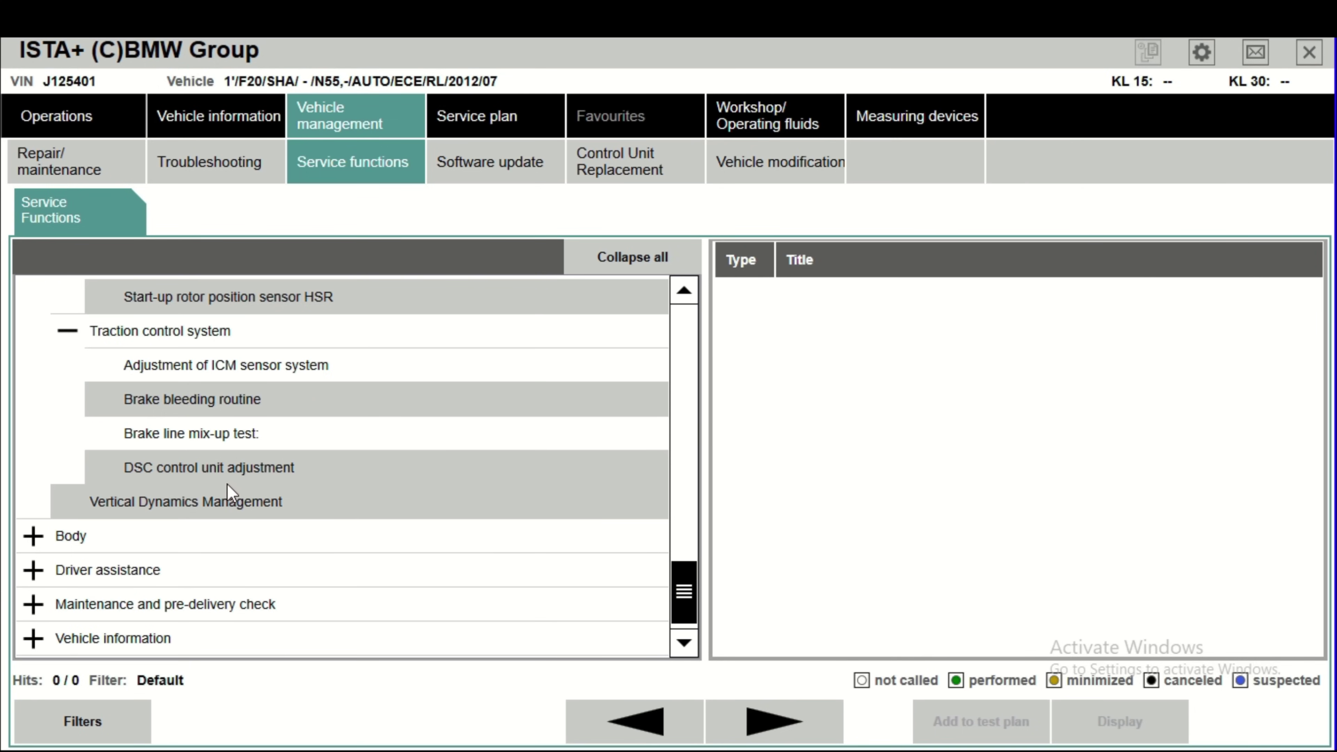
Expand the Body group in the service functions and look through its subgroups.
{"action": "left_click", "coordinate": [34, 536]}
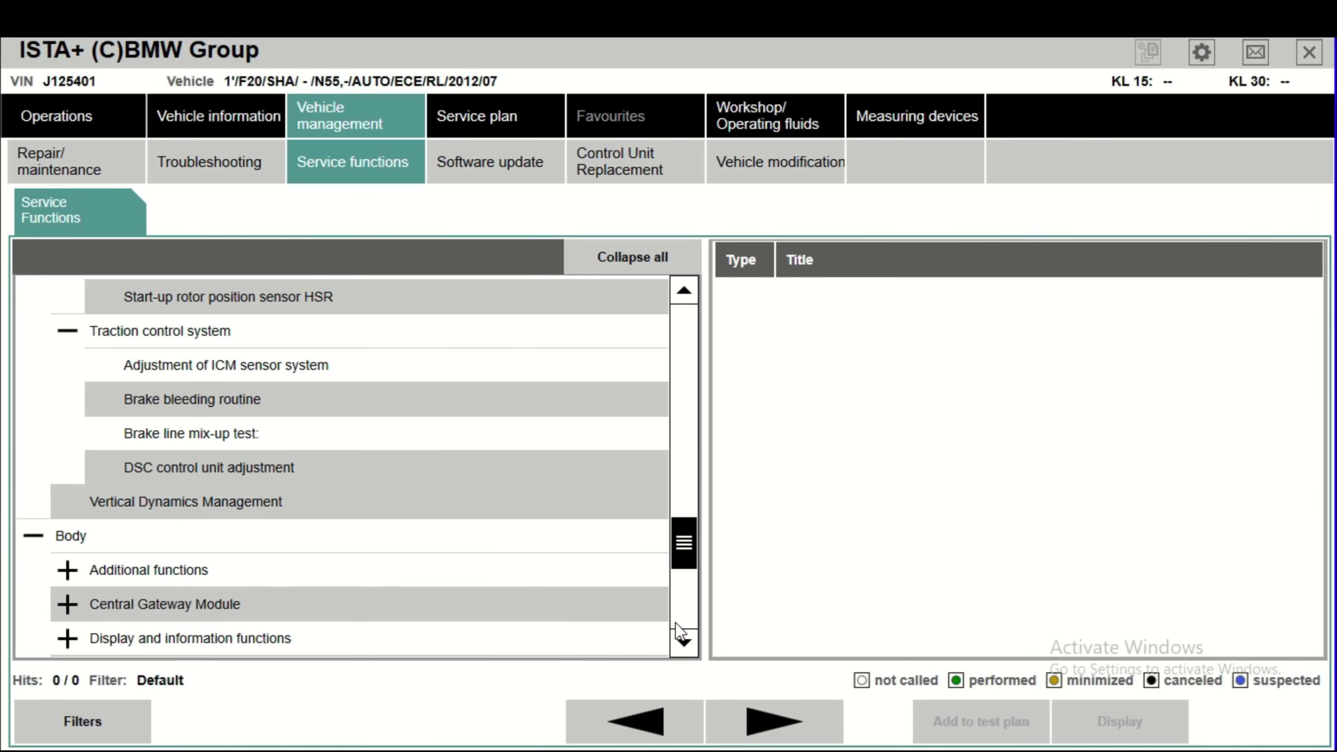
{"action": "left_click", "coordinate": [683, 638]}
{"action": "left_click", "coordinate": [683, 639]}
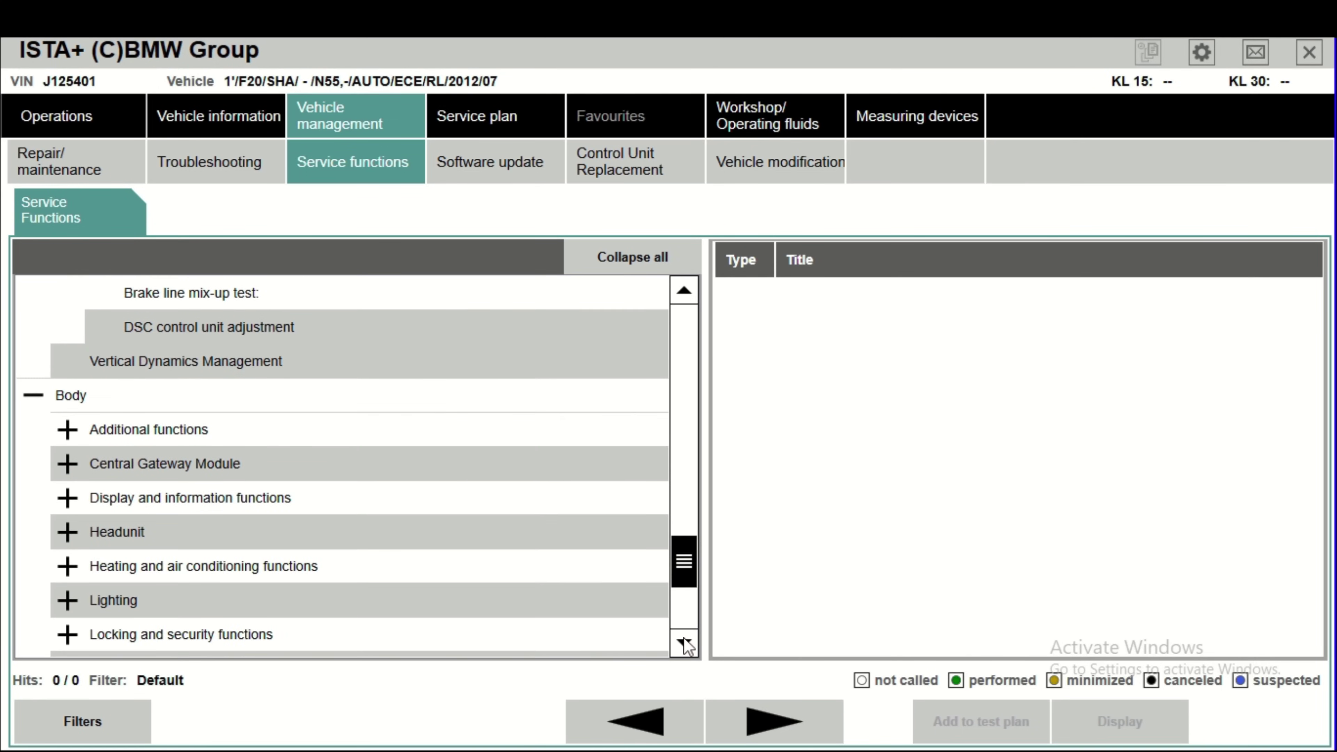
{"action": "left_click", "coordinate": [683, 638]}
{"action": "left_click", "coordinate": [683, 638]}
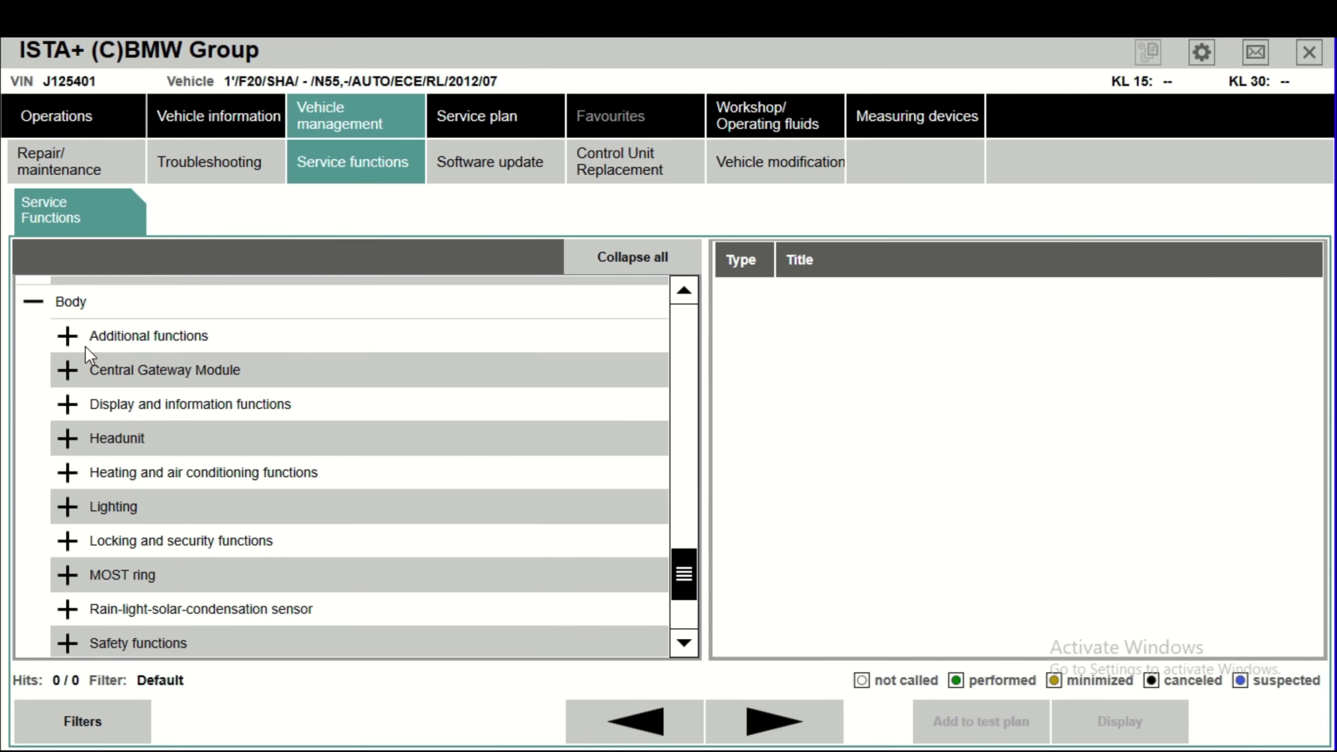
Expand Additional functions, Central Gateway Module and Display and information functions under Body.
{"action": "left_click", "coordinate": [69, 336]}
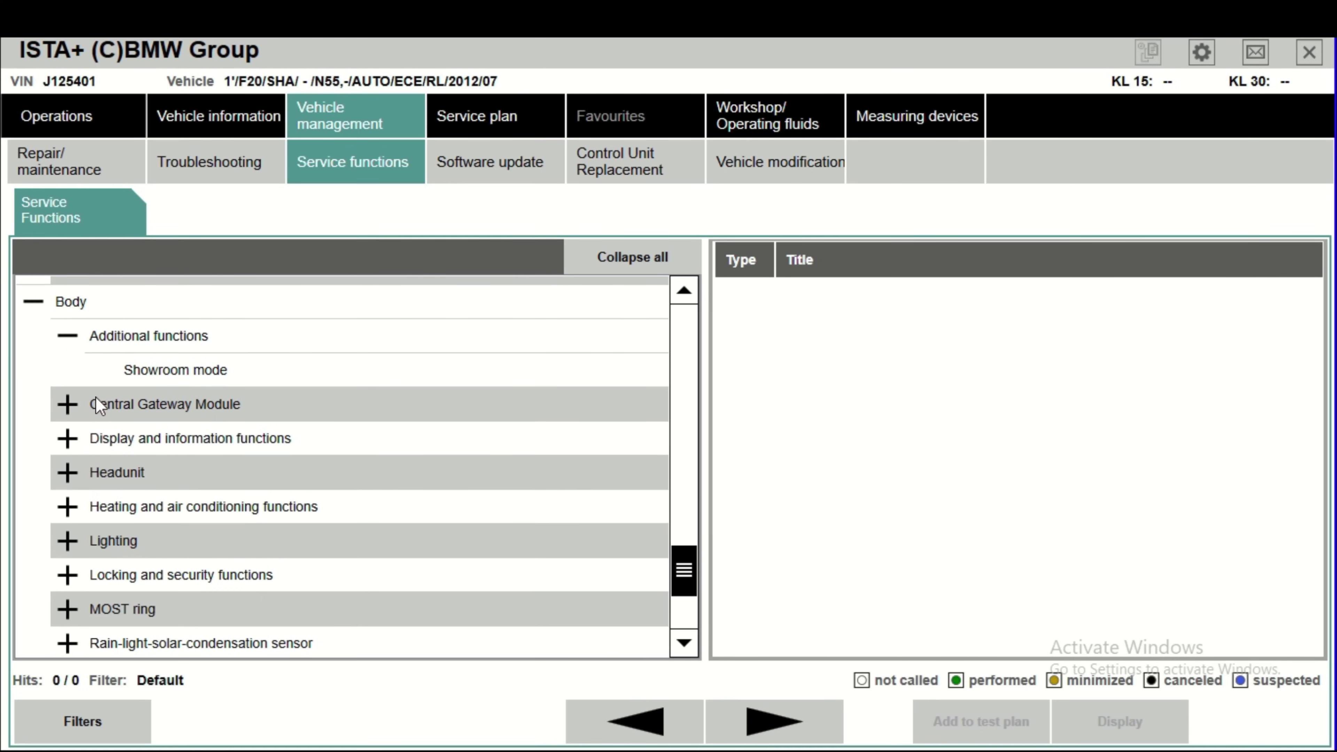
{"action": "left_click", "coordinate": [68, 406]}
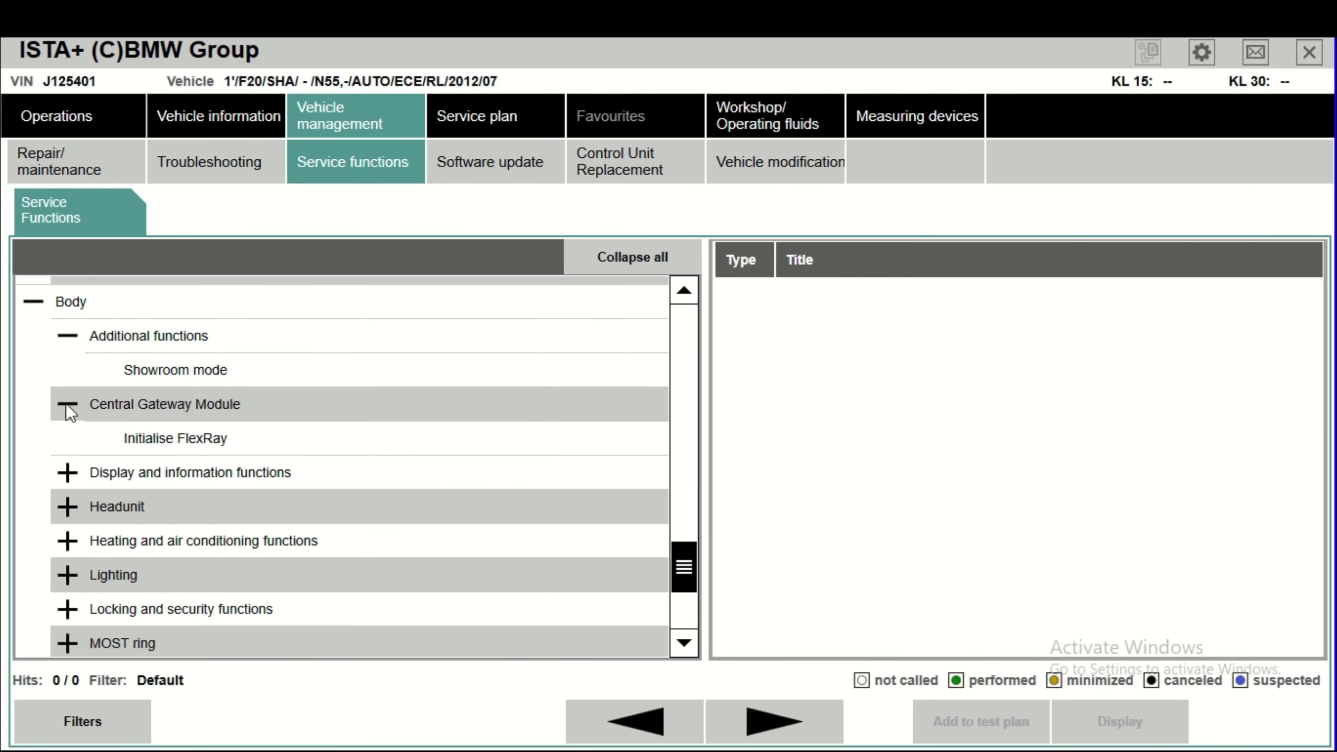
{"action": "left_click", "coordinate": [69, 472]}
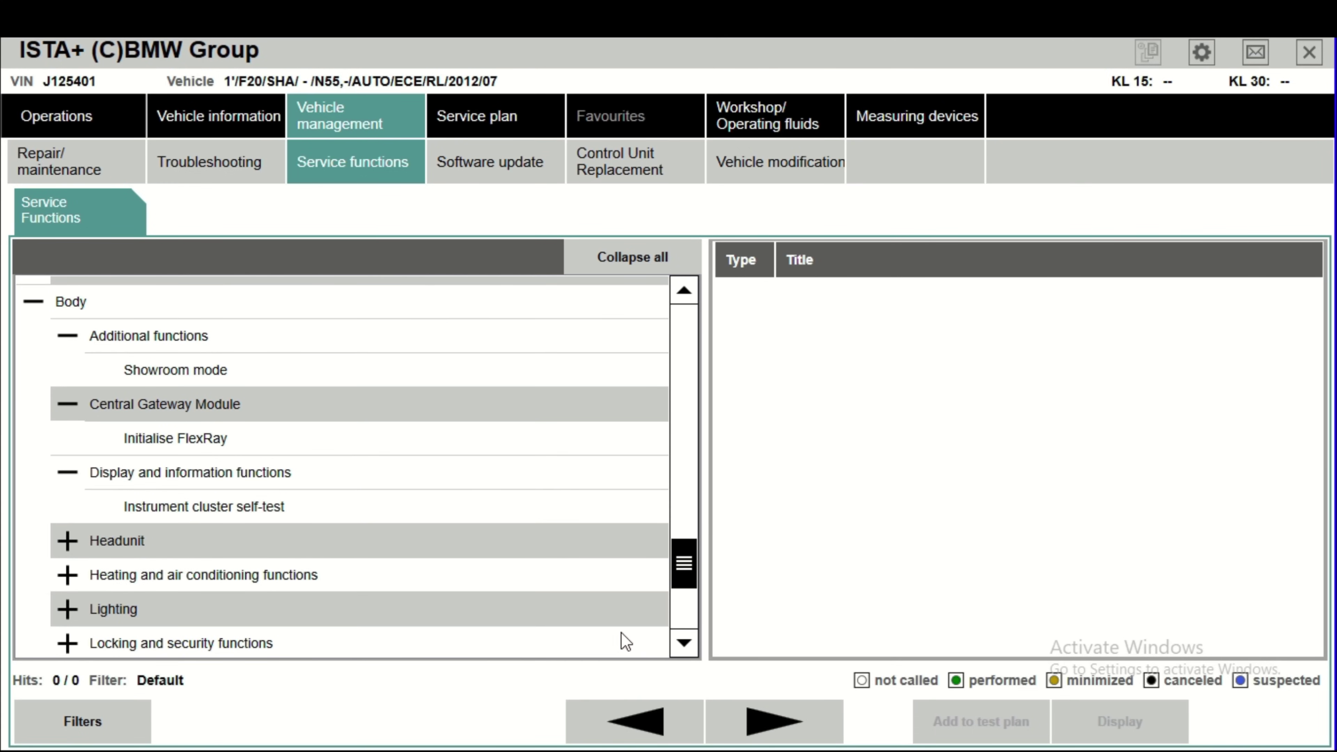
Expand the Headunit and Heating and air conditioning functions groups under Body.
{"action": "scroll", "coordinate": [693, 649], "scroll_direction": "down", "scroll_amount": 5}
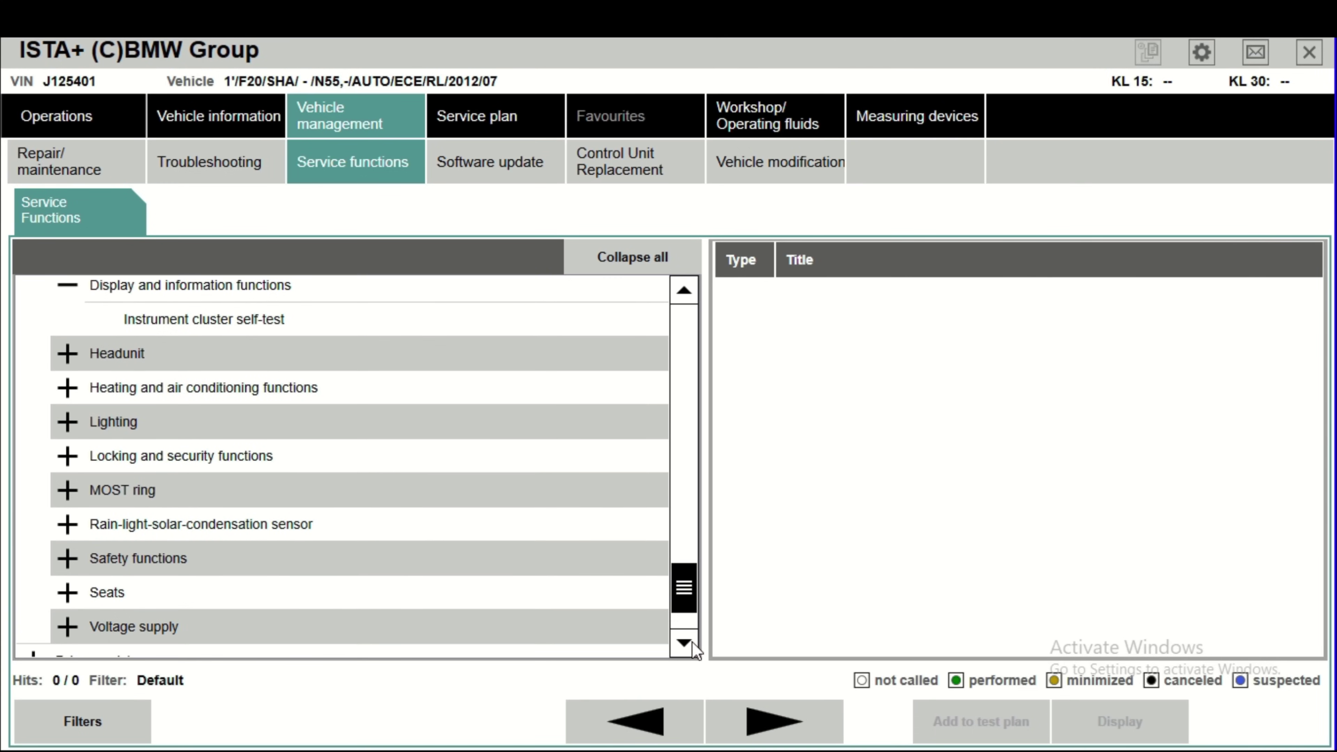
{"action": "left_click", "coordinate": [66, 351]}
{"action": "scroll", "coordinate": [690, 653], "scroll_direction": "down", "scroll_amount": 2}
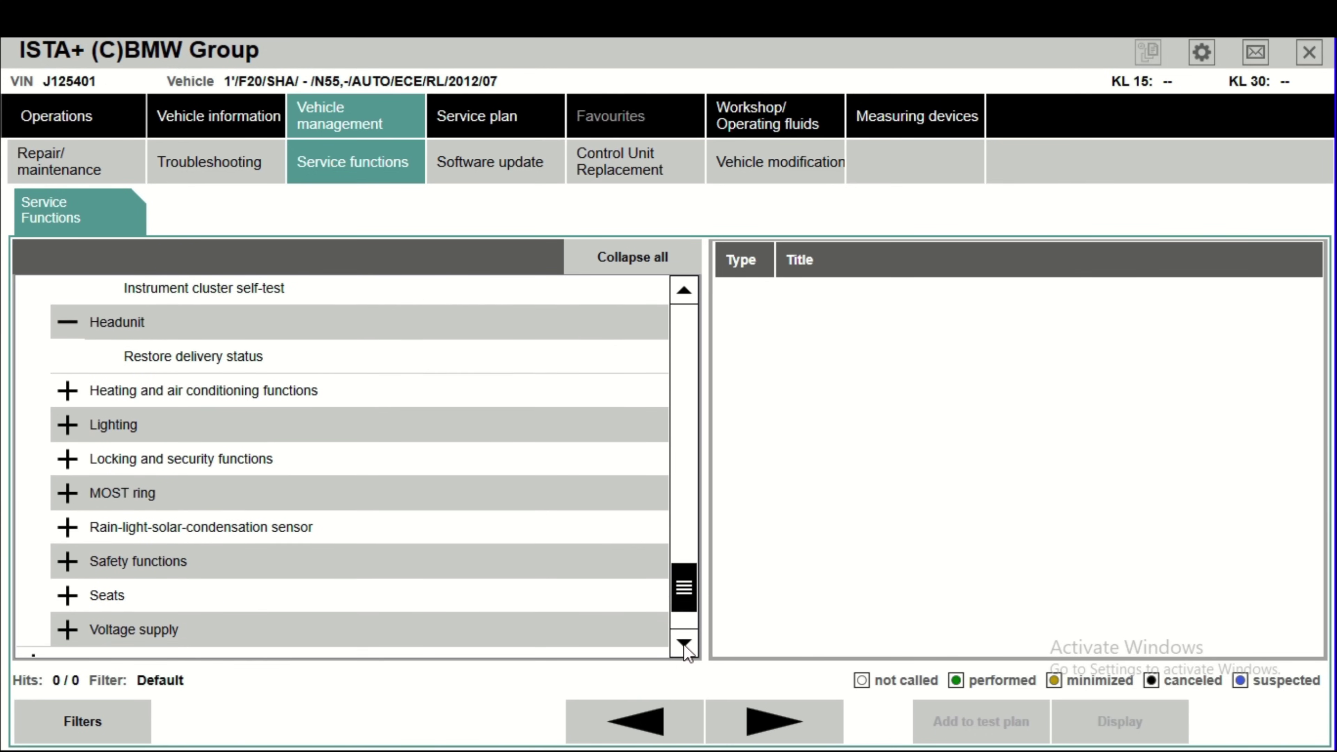
{"action": "left_click", "coordinate": [69, 348]}
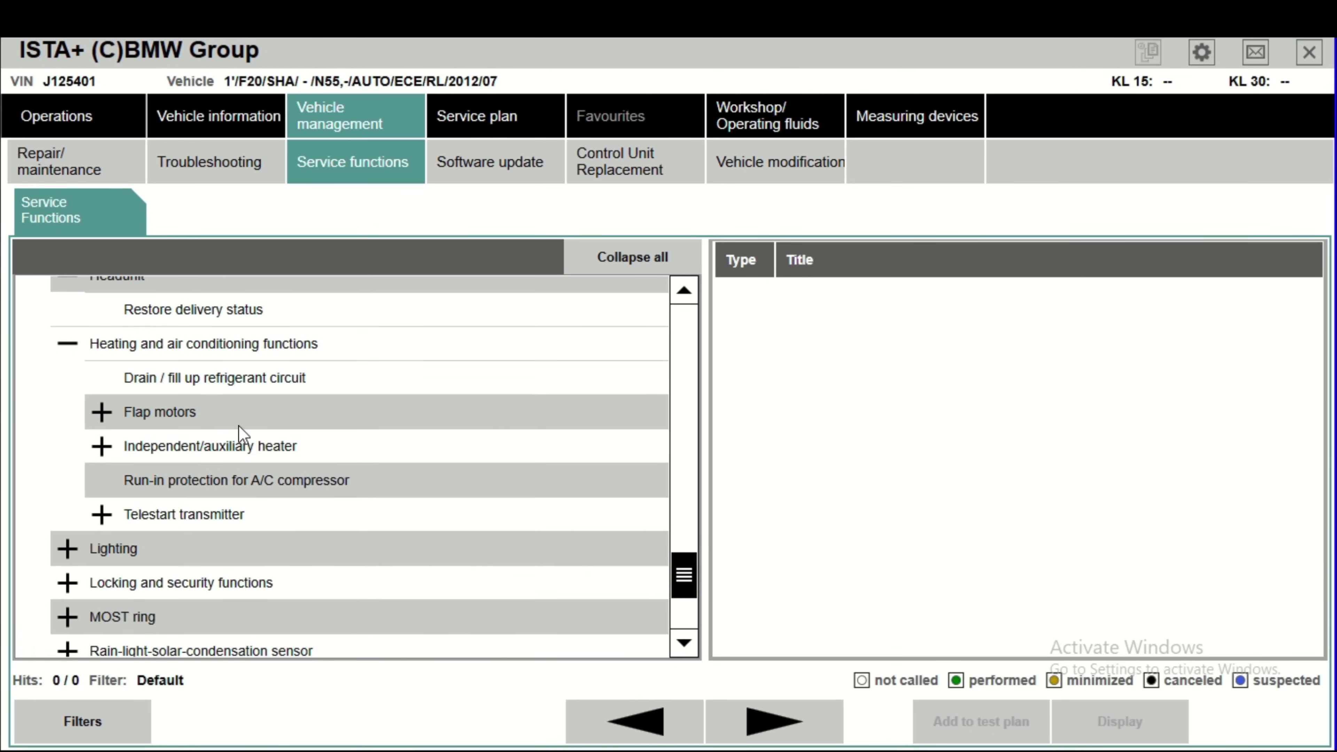
Inspect the functions under Flap motors, Independent/auxiliary heater and Telestart transmitter, collapsing each group after viewing it.
{"action": "left_click", "coordinate": [101, 416]}
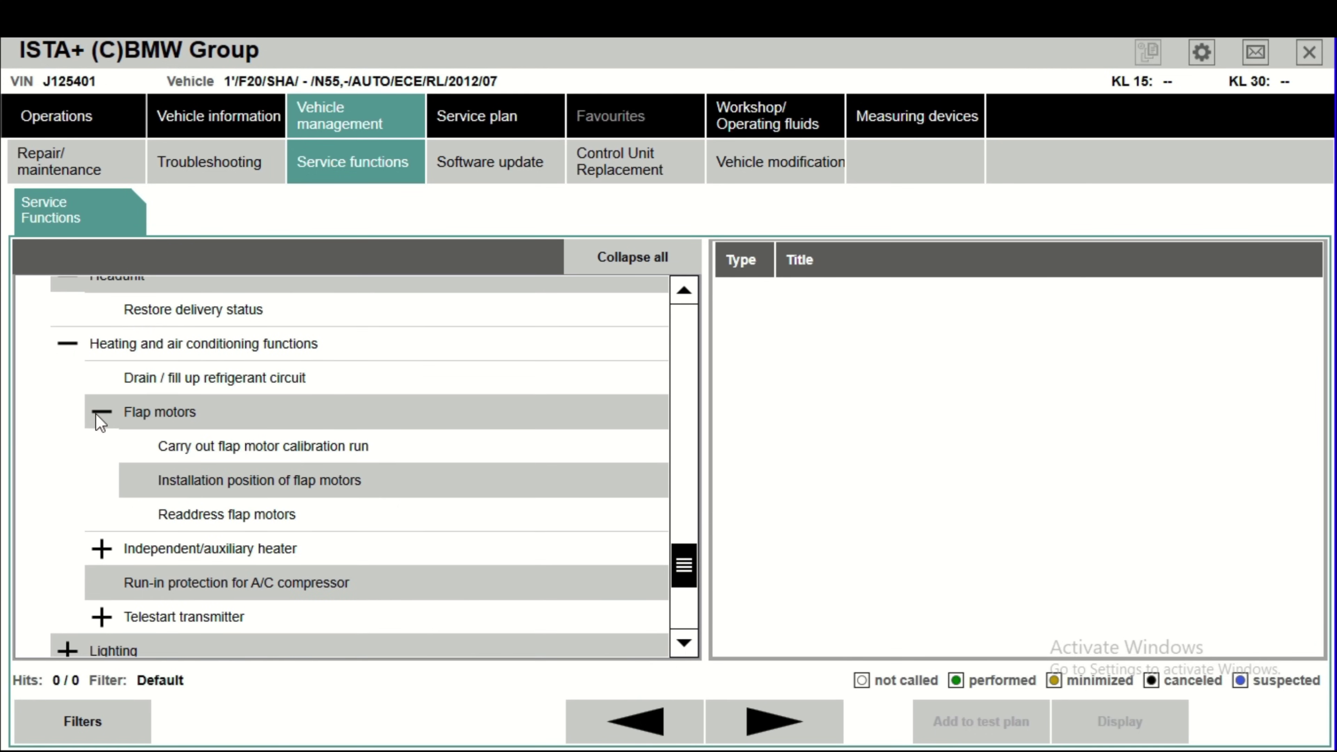
{"action": "left_click", "coordinate": [102, 413]}
{"action": "left_click", "coordinate": [104, 445]}
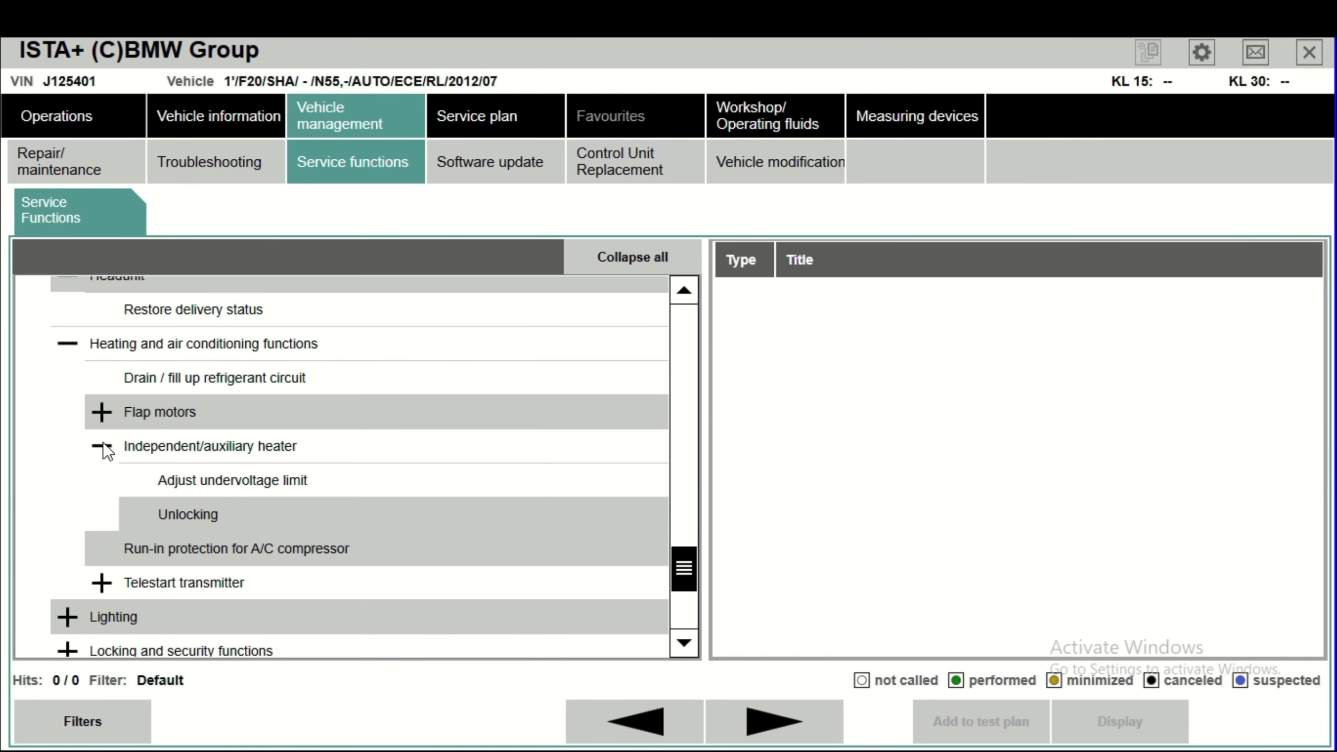
{"action": "left_click", "coordinate": [104, 446]}
{"action": "left_click", "coordinate": [107, 512]}
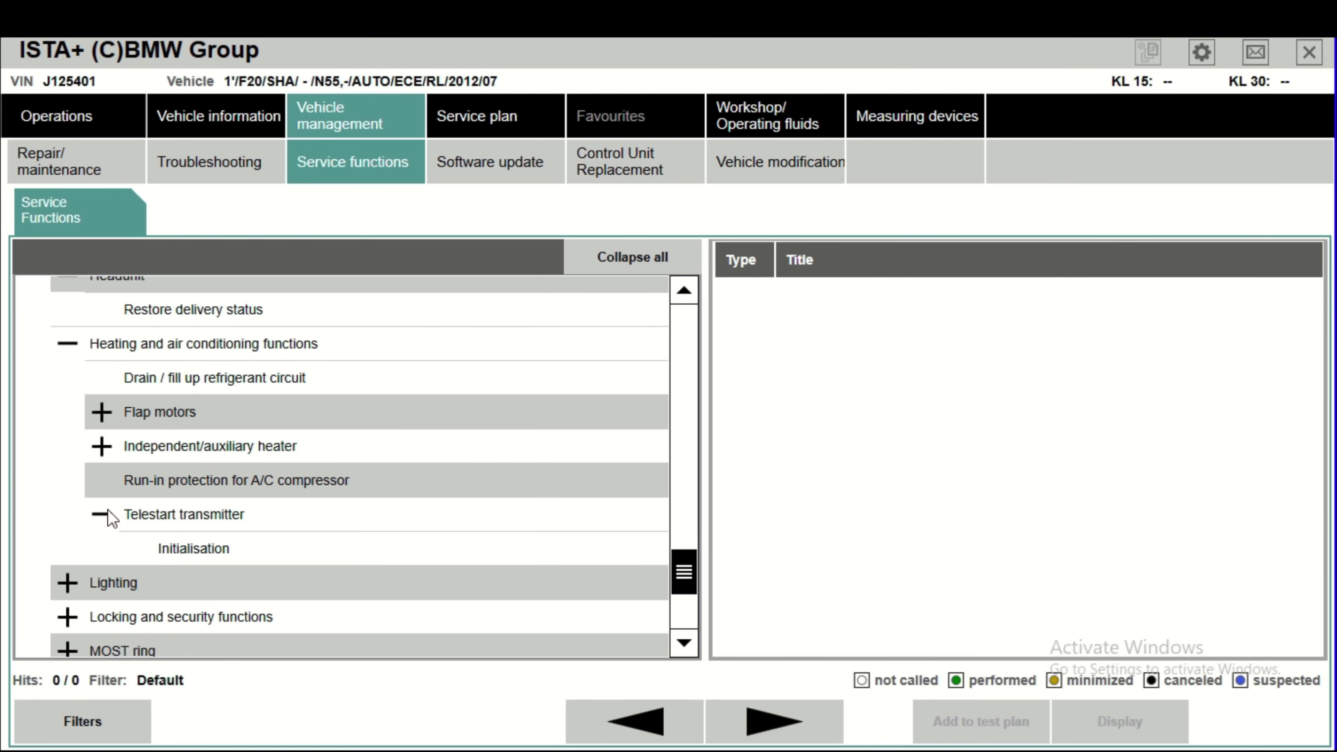
{"action": "left_click", "coordinate": [108, 511]}
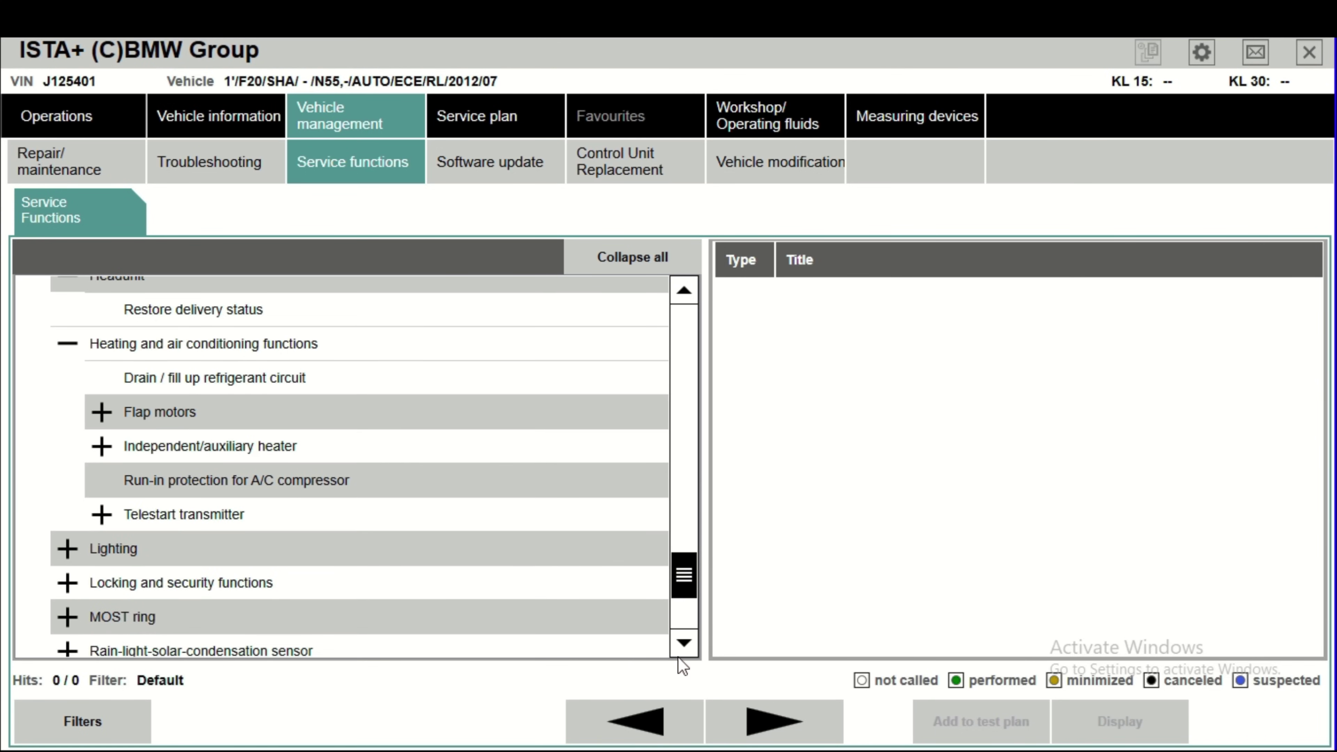
Expand the Lighting group under Body and review its functions.
{"action": "left_click", "coordinate": [683, 644]}
{"action": "left_click", "coordinate": [683, 643]}
{"action": "left_click", "coordinate": [682, 644]}
{"action": "left_click", "coordinate": [683, 644]}
{"action": "left_click", "coordinate": [683, 643]}
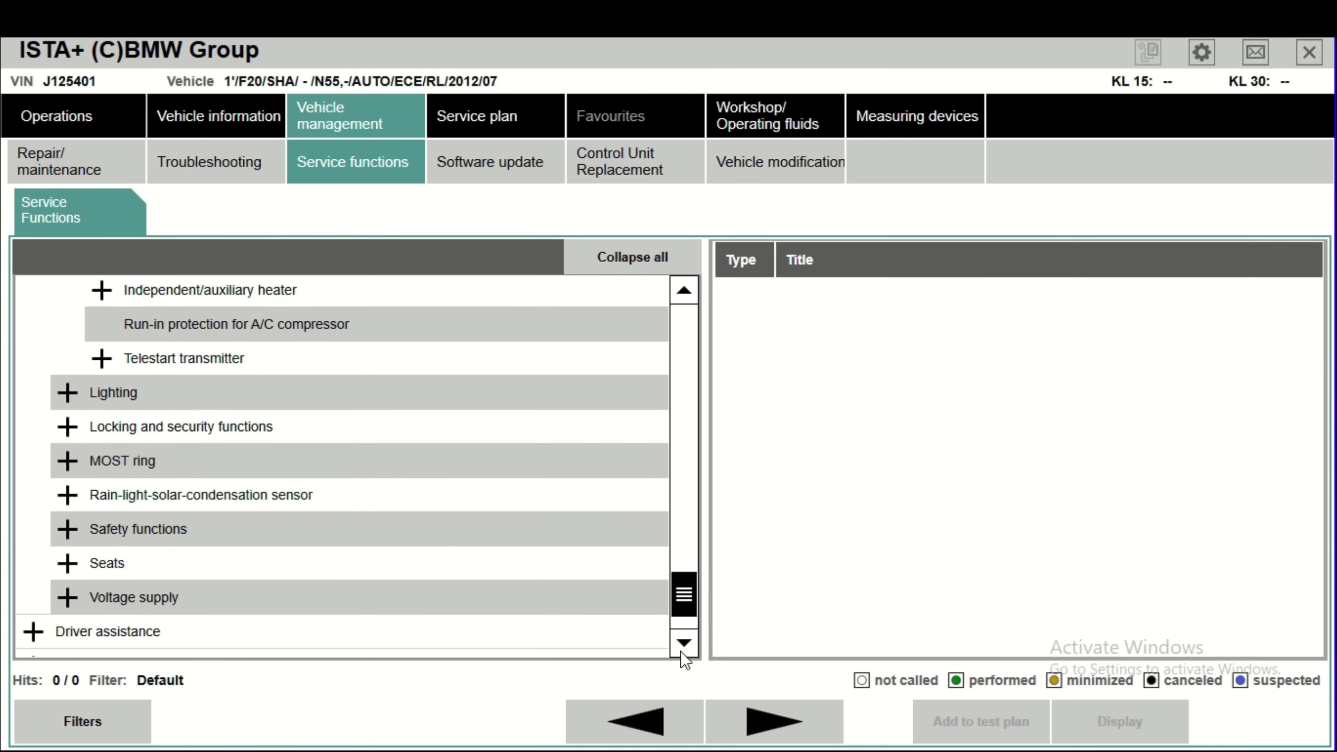
{"action": "left_click", "coordinate": [66, 392]}
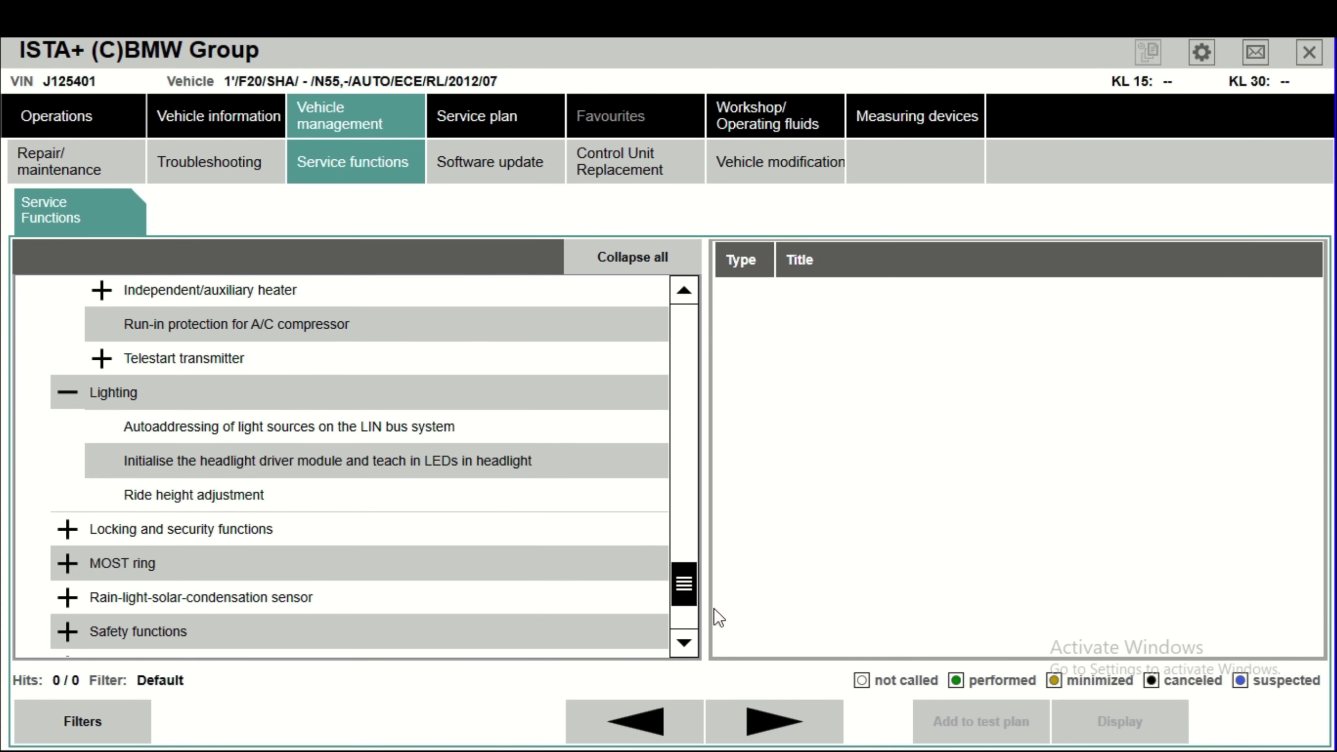
{"action": "left_click", "coordinate": [687, 645]}
{"action": "left_click", "coordinate": [684, 643]}
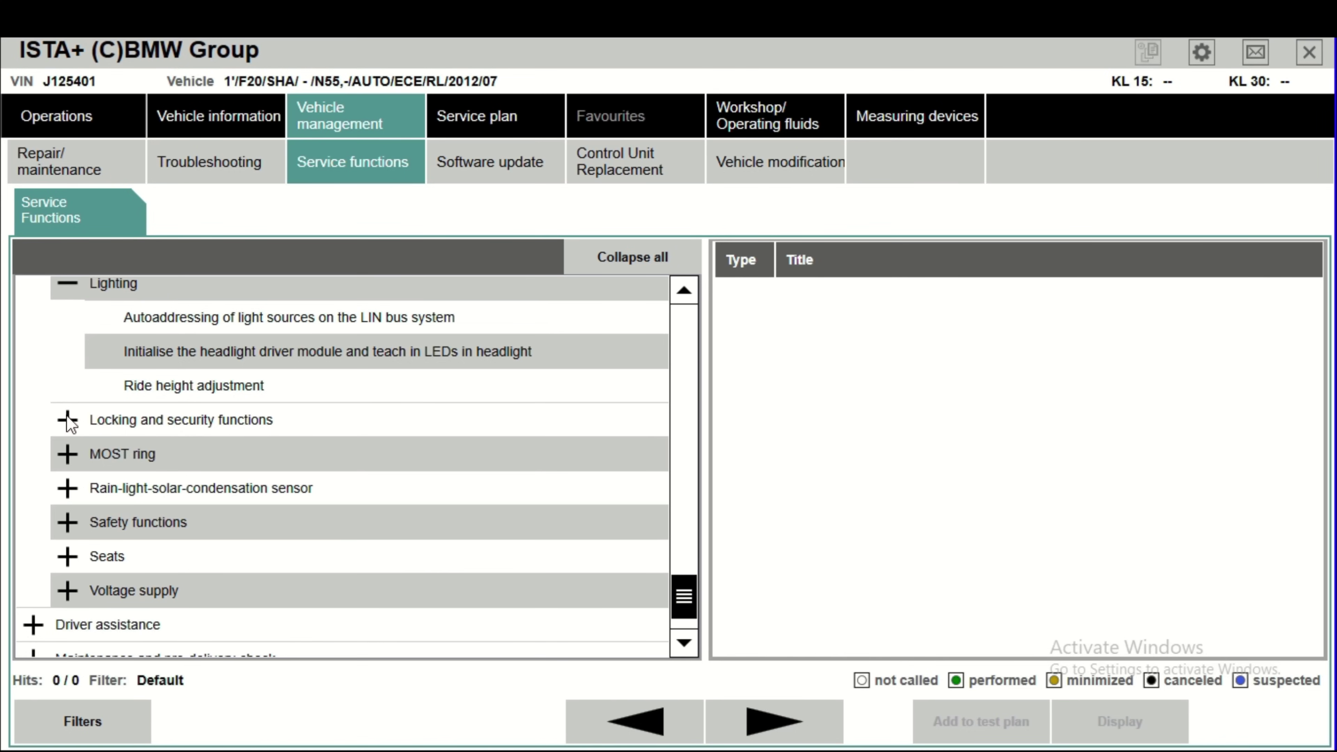
Expand Locking and security functions and inspect Power window regulator, Remote key / ignition key and Slide/tilt sunroof, collapsing each after viewing it.
{"action": "left_click", "coordinate": [67, 420]}
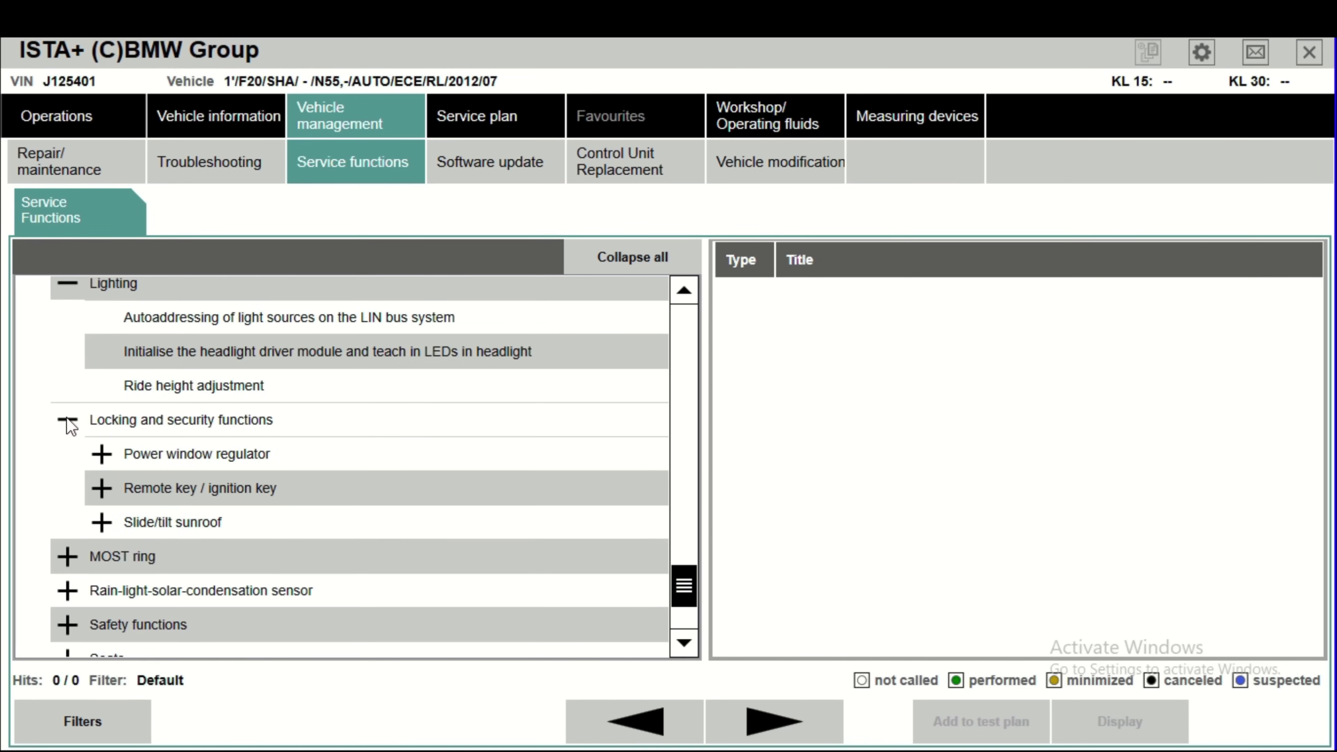
{"action": "left_click", "coordinate": [102, 455]}
{"action": "left_click", "coordinate": [102, 454]}
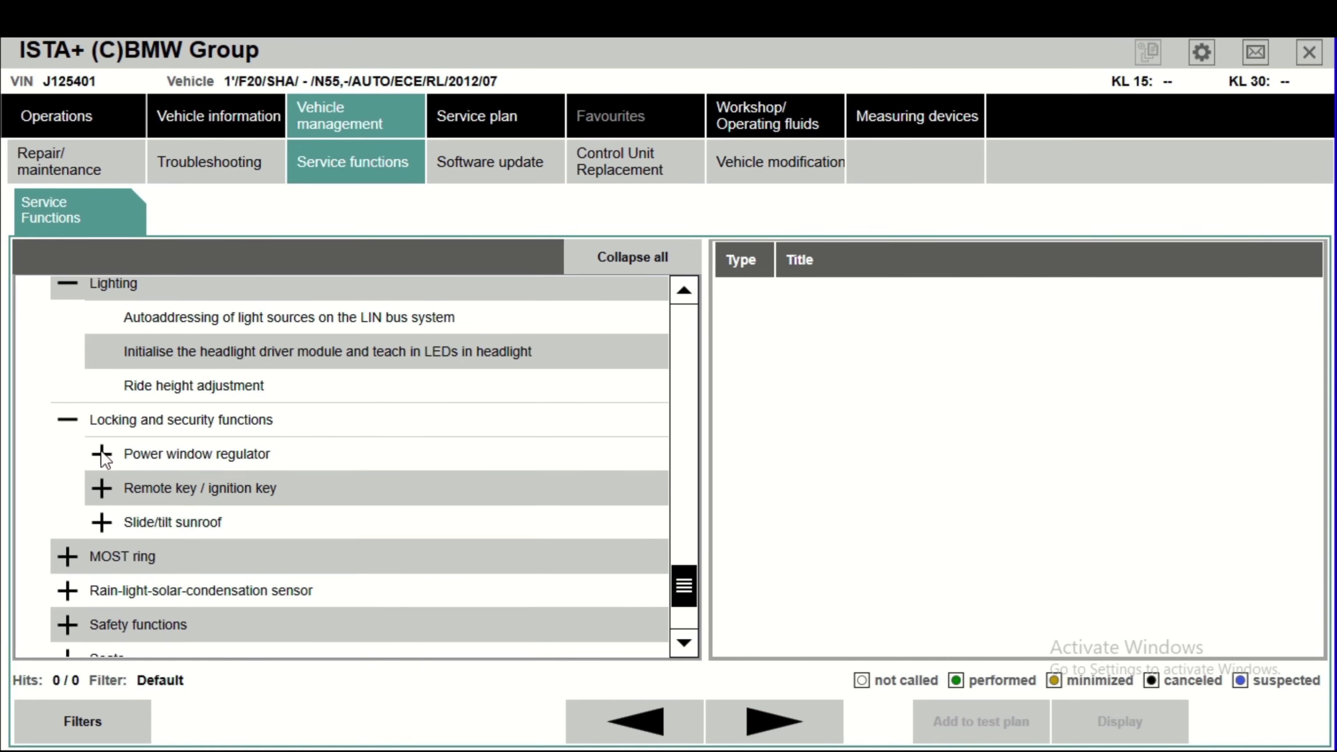
{"action": "left_click", "coordinate": [103, 489]}
{"action": "left_click", "coordinate": [103, 489]}
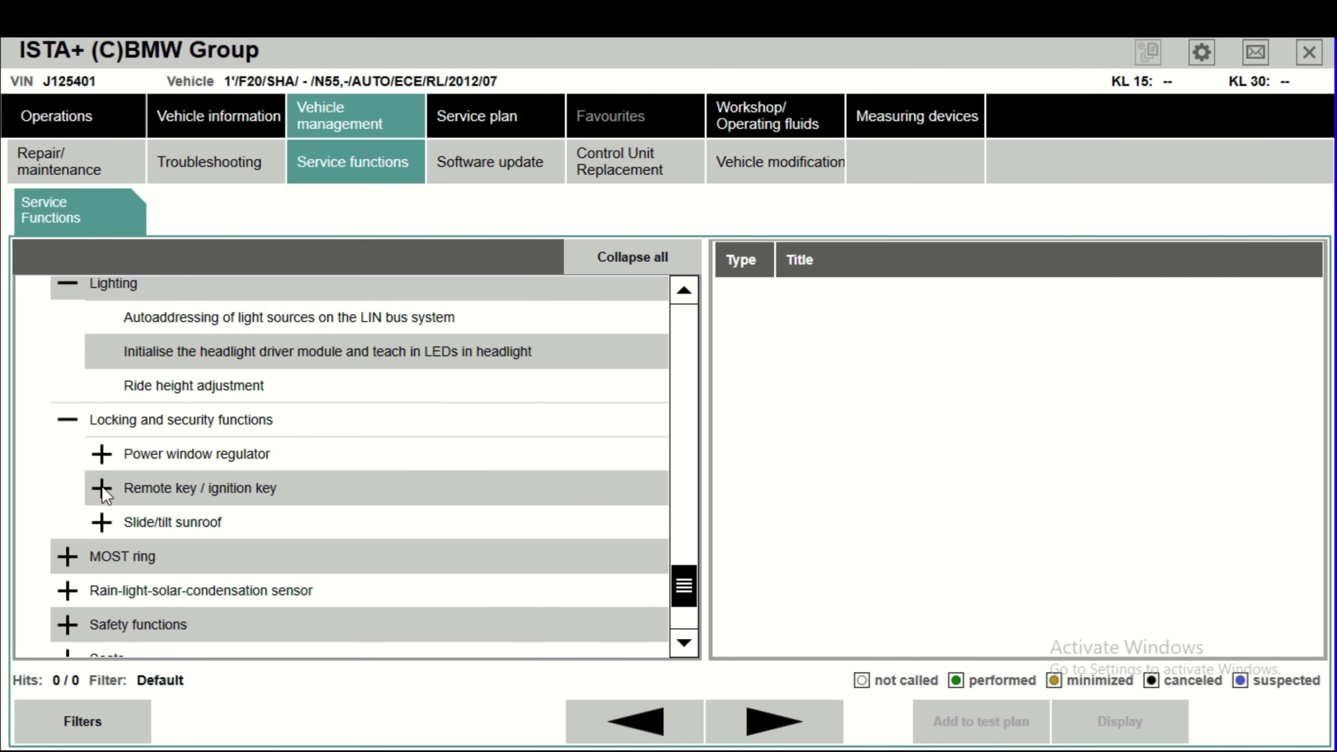
{"action": "left_click", "coordinate": [102, 522]}
{"action": "left_click", "coordinate": [102, 522]}
Inspect the functions under MOST ring and Rain-light-solar-condensation sensor in the Body group, collapsing each after viewing it.
{"action": "left_click", "coordinate": [694, 649]}
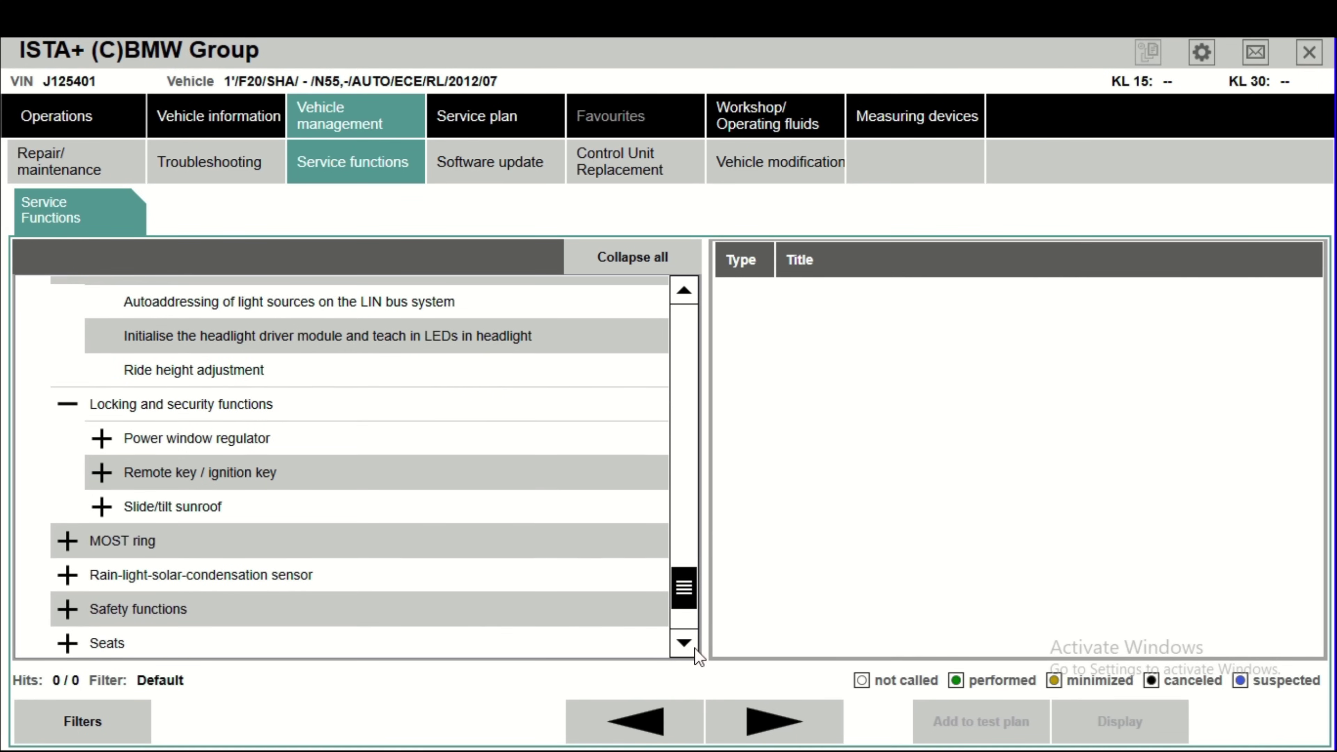
{"action": "left_click", "coordinate": [694, 649]}
{"action": "left_click", "coordinate": [694, 649]}
{"action": "left_click", "coordinate": [694, 649]}
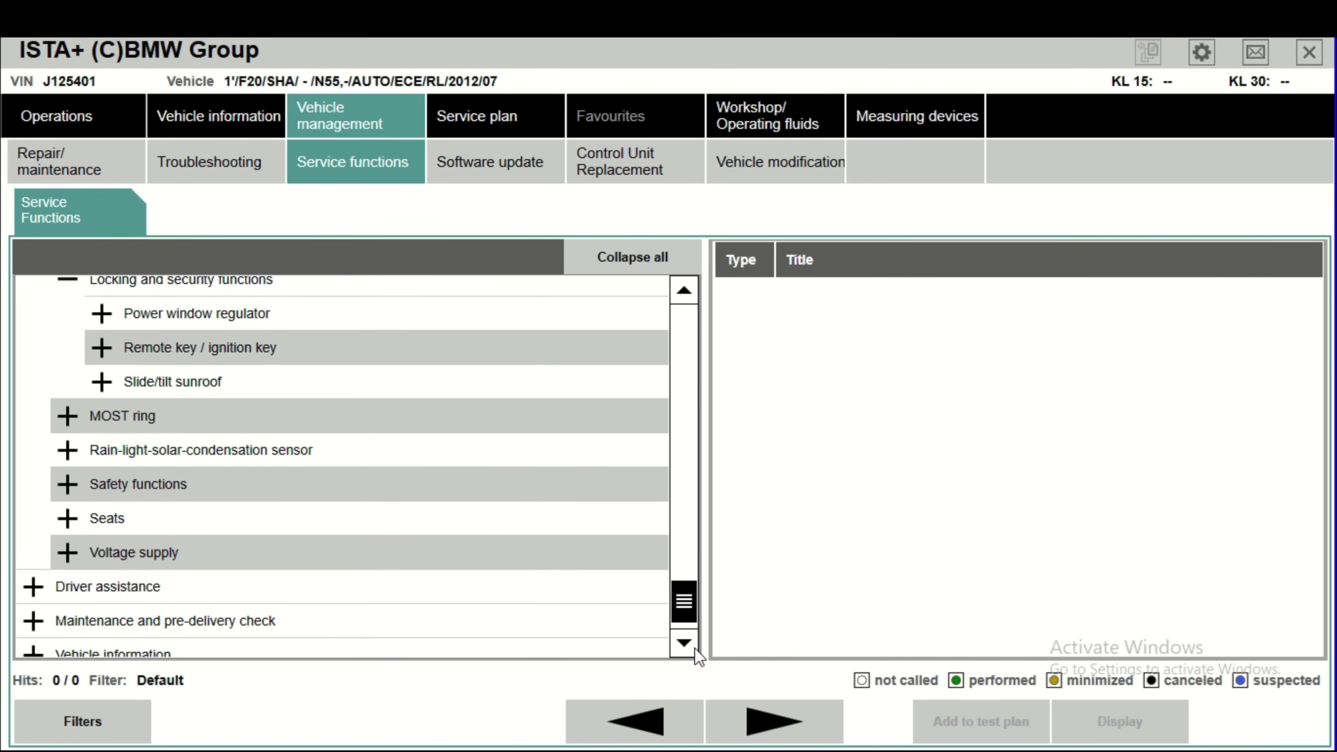
{"action": "left_click", "coordinate": [65, 413]}
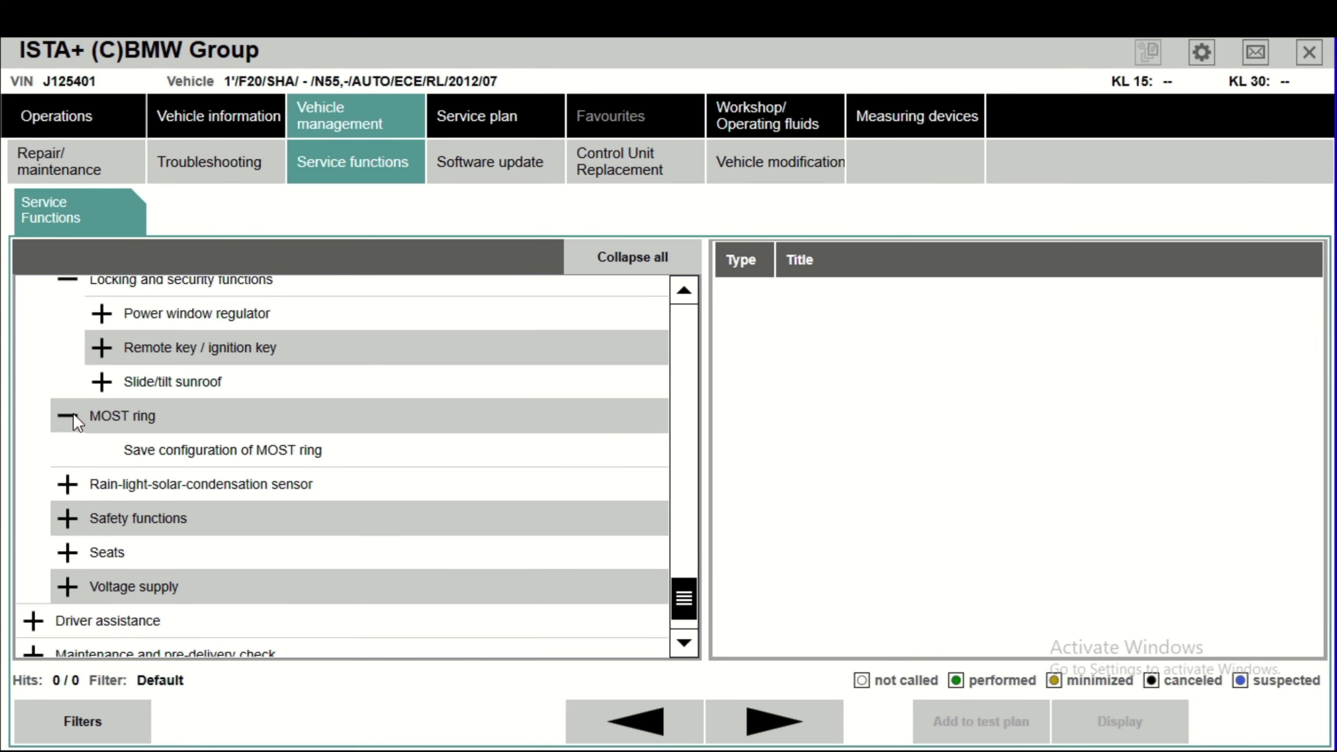
{"action": "left_click", "coordinate": [74, 417]}
{"action": "left_click", "coordinate": [67, 448]}
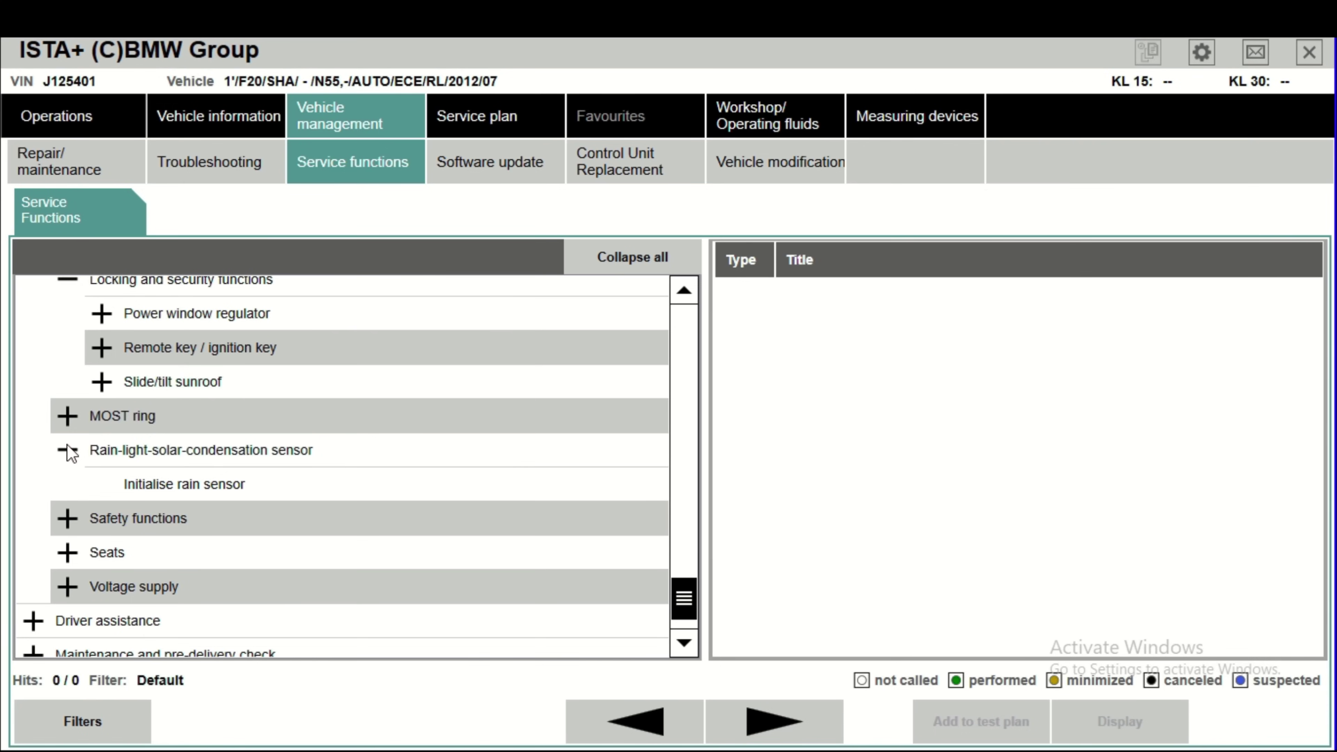
{"action": "left_click", "coordinate": [72, 451]}
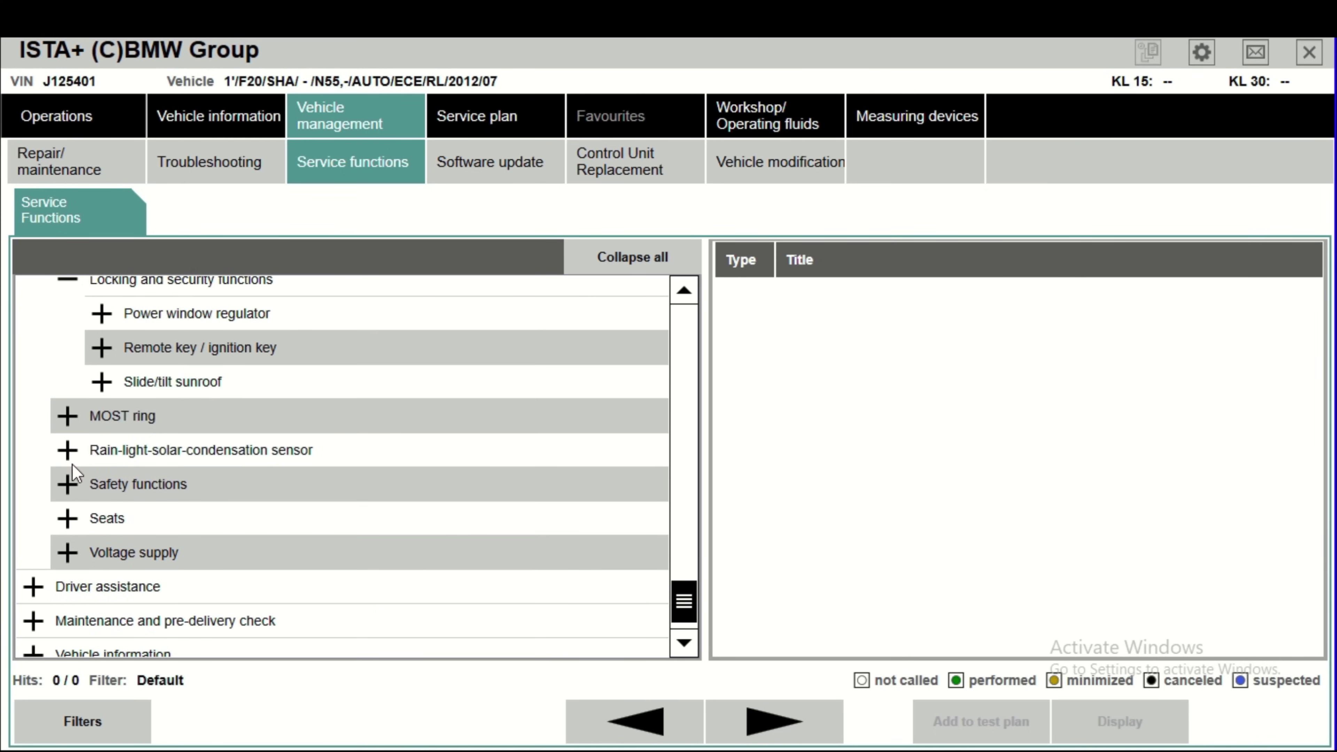
Expand Safety functions under Body and inspect the Lock airbag subgroup, collapsing that subgroup after viewing it.
{"action": "left_click", "coordinate": [68, 484]}
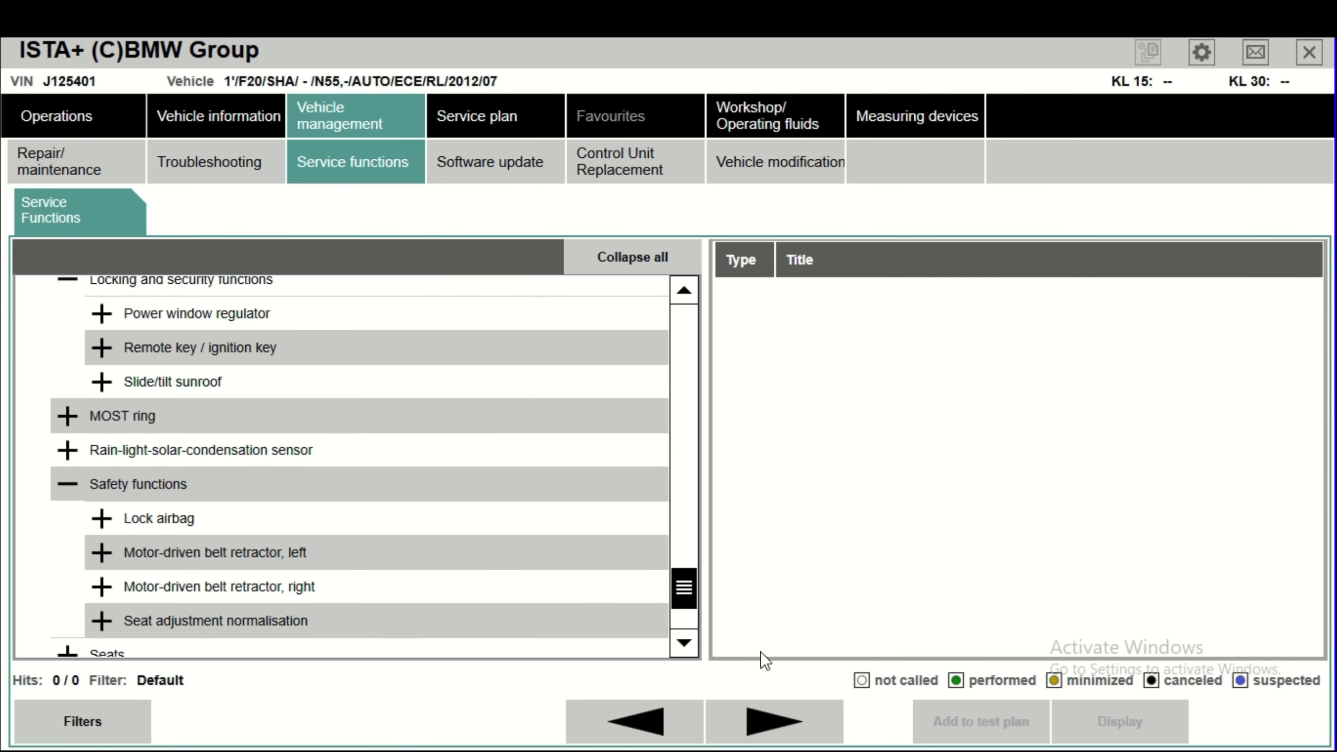
{"action": "left_click", "coordinate": [683, 642]}
{"action": "left_click", "coordinate": [683, 642]}
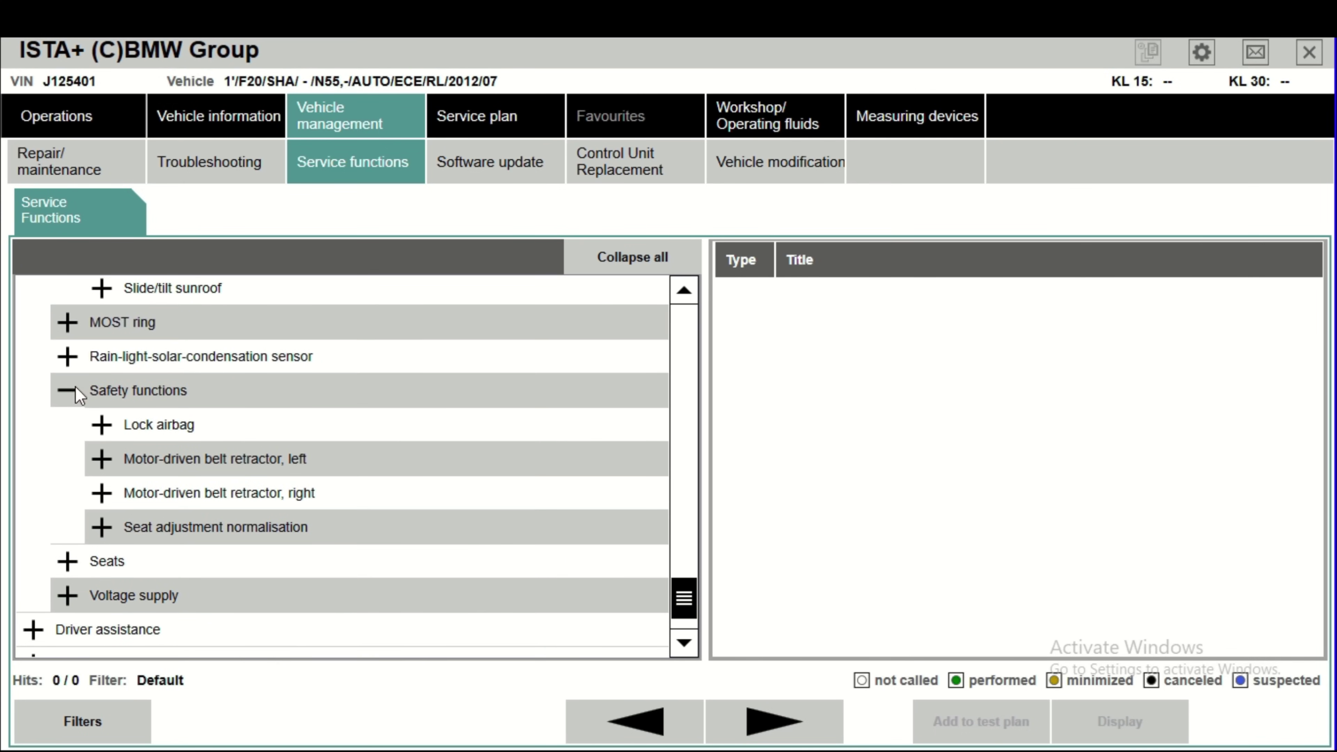
{"action": "left_click", "coordinate": [102, 426]}
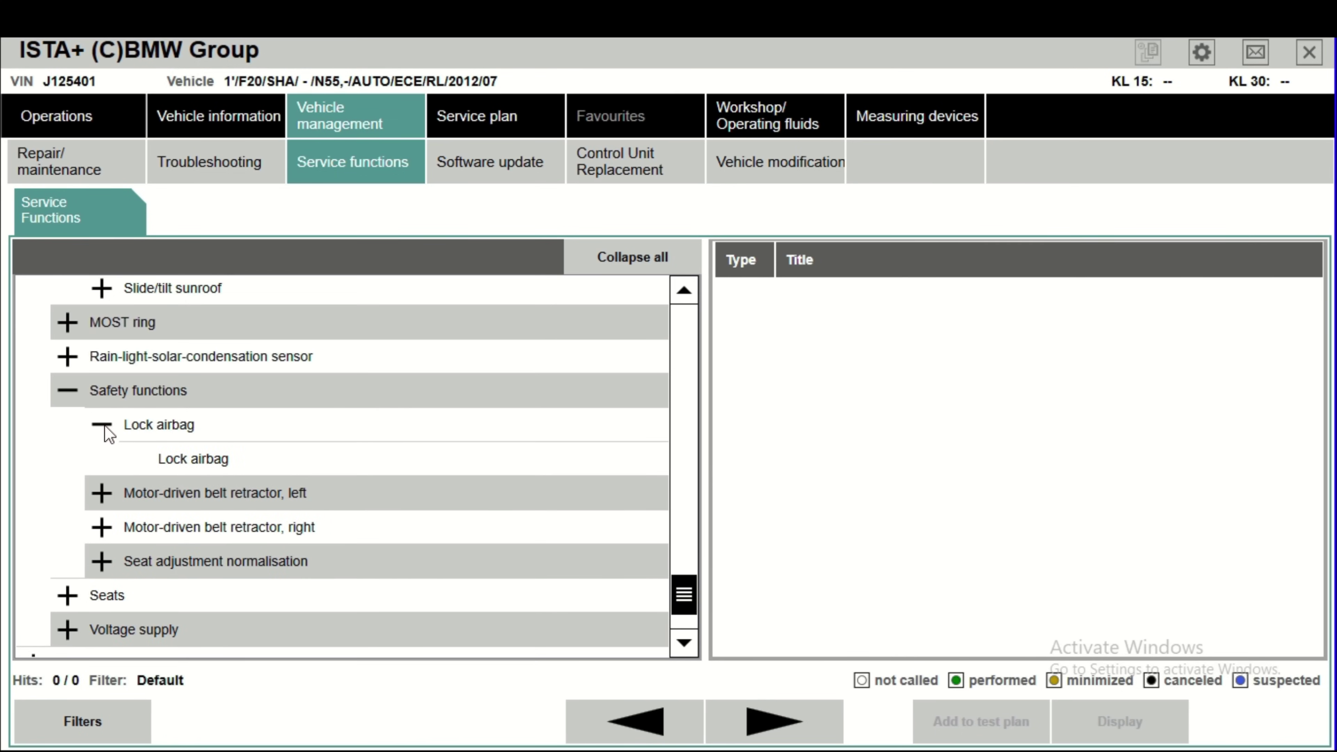
{"action": "left_click", "coordinate": [103, 427]}
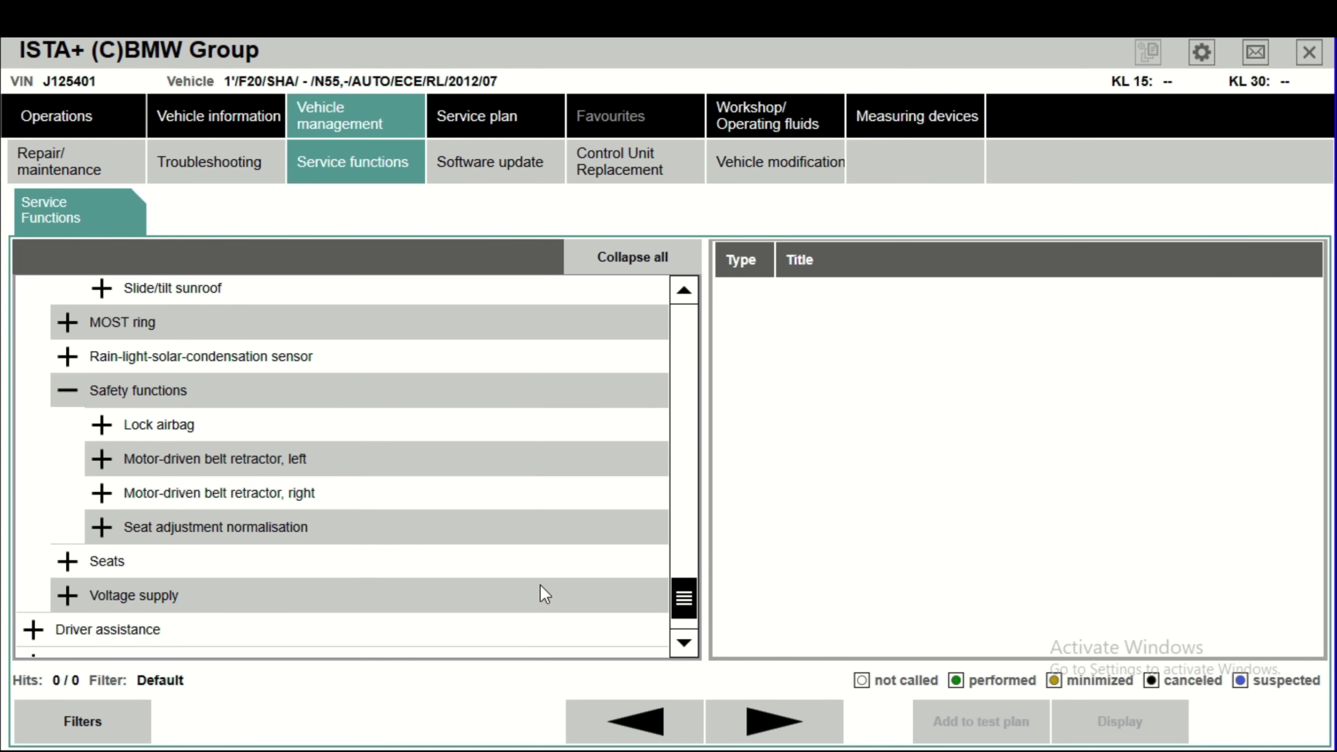
Inspect the Seat adjustment normalisation subgroup under Safety functions and collapse it after viewing.
{"action": "left_click", "coordinate": [687, 644]}
{"action": "left_click", "coordinate": [687, 643]}
{"action": "left_click", "coordinate": [687, 644]}
{"action": "left_click", "coordinate": [688, 644]}
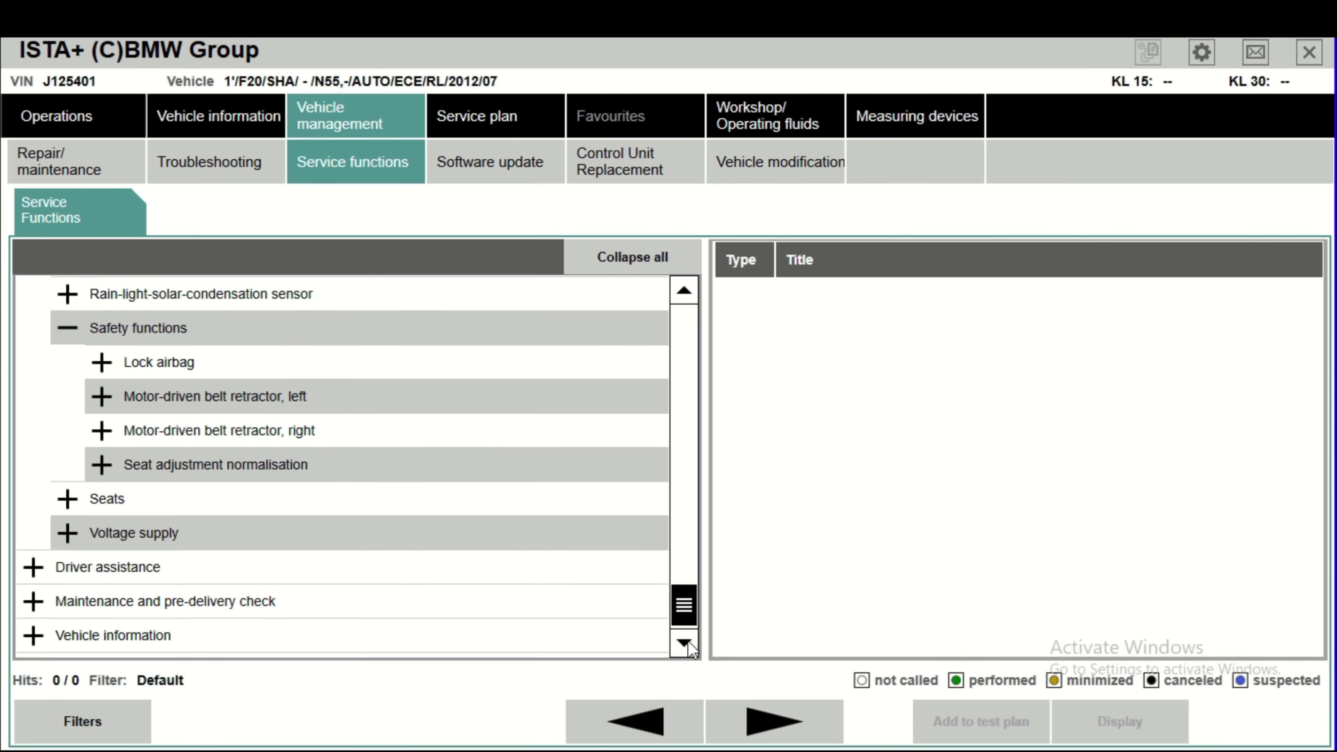
{"action": "left_click", "coordinate": [688, 644]}
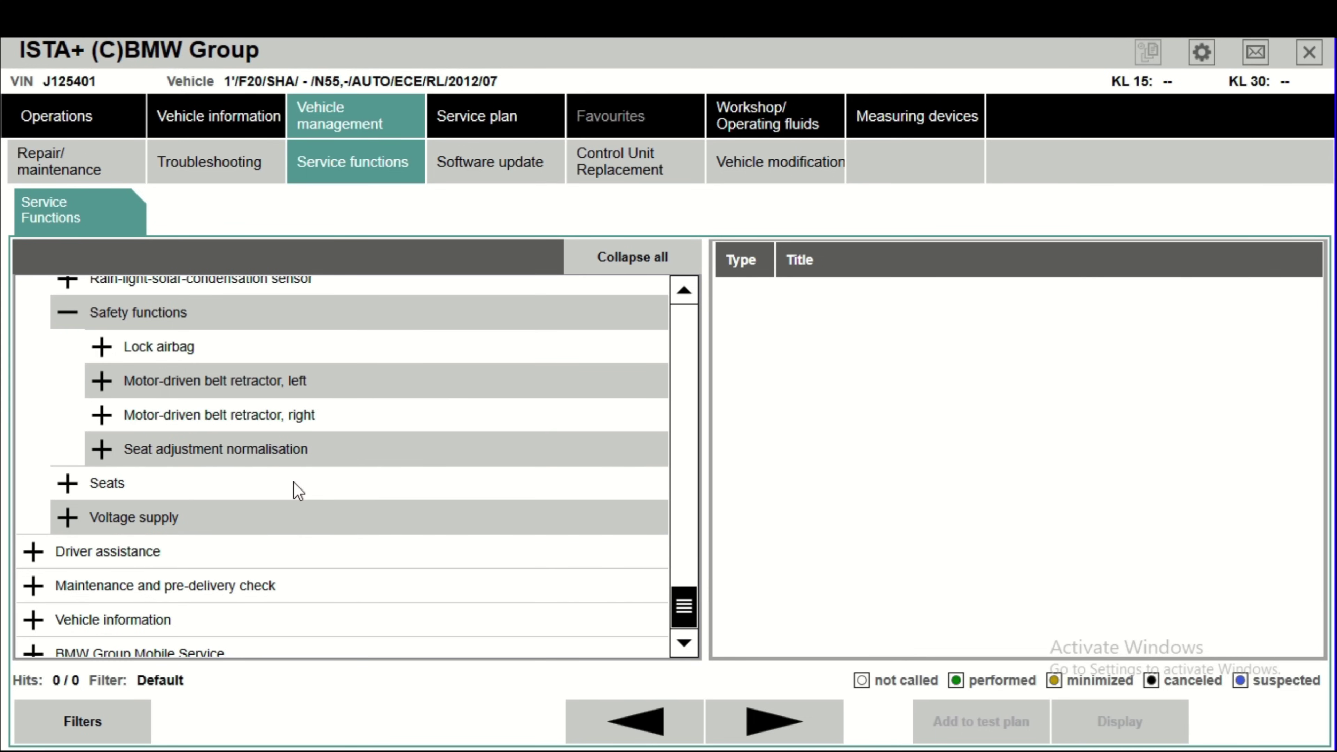
{"action": "left_click", "coordinate": [101, 449]}
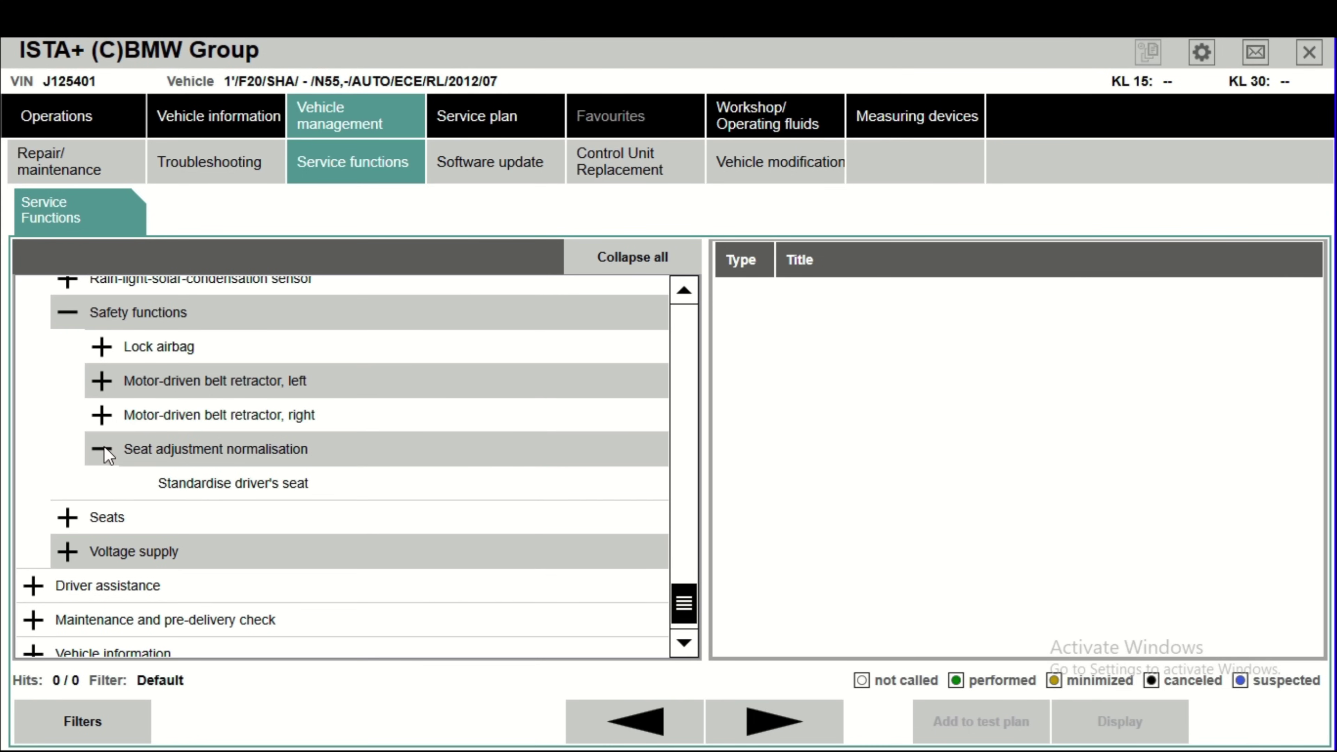
{"action": "left_click", "coordinate": [101, 449]}
Expand the Seats group under Body and inspect its Seat adjustment normalisation subgroup, collapsing that subgroup after viewing it.
{"action": "left_click", "coordinate": [73, 485]}
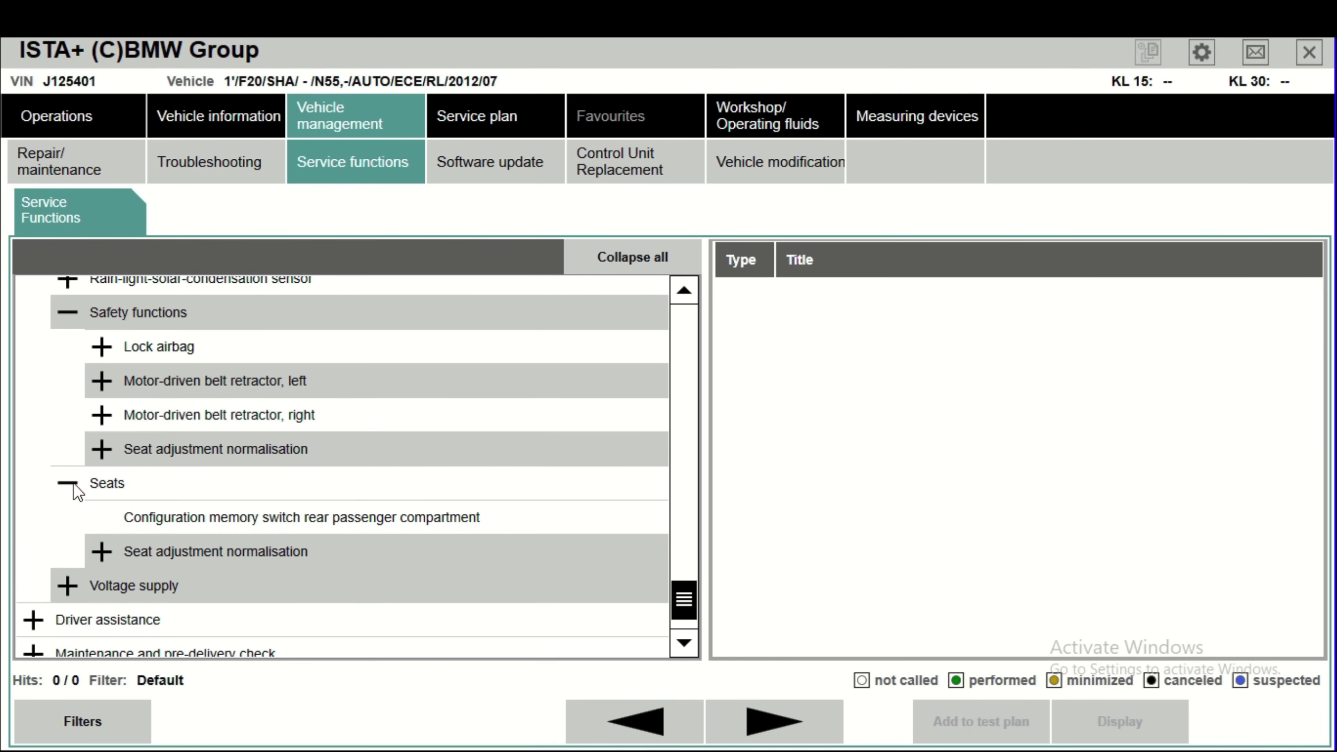
{"action": "left_click", "coordinate": [102, 552]}
{"action": "left_click", "coordinate": [102, 552]}
Expand Voltage supply and inspect Activate rest state, Battery and Standby current, collapsing each subgroup after viewing it.
{"action": "scroll", "coordinate": [678, 637], "scroll_direction": "down", "scroll_amount": 2}
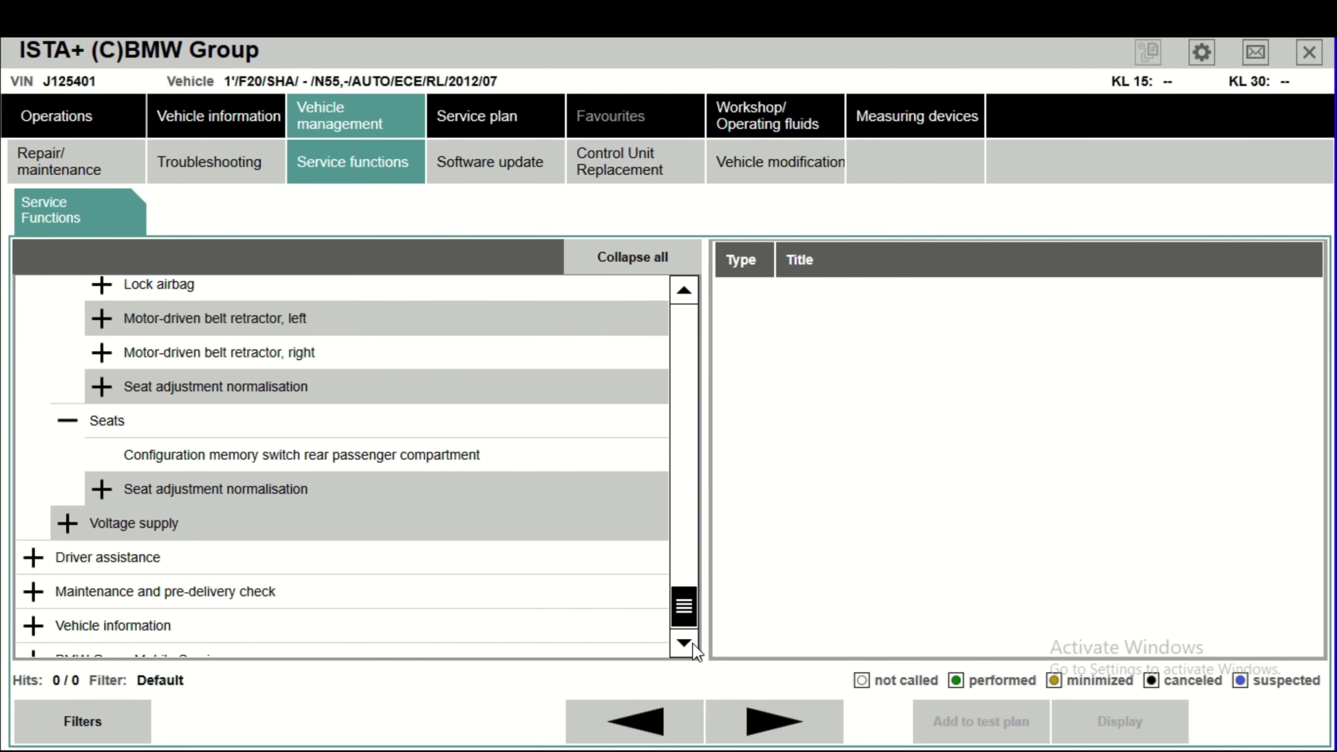
{"action": "left_click", "coordinate": [67, 523]}
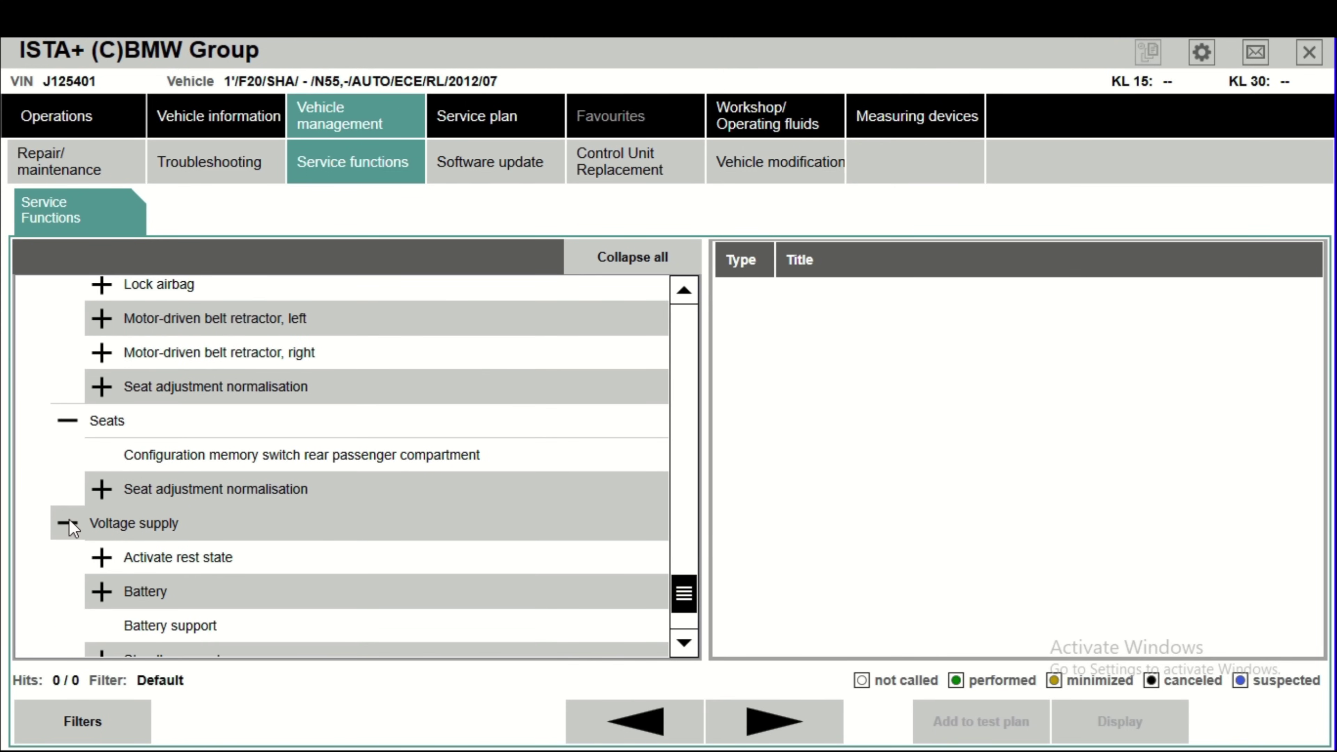
{"action": "scroll", "coordinate": [682, 639], "scroll_direction": "down", "scroll_amount": 3}
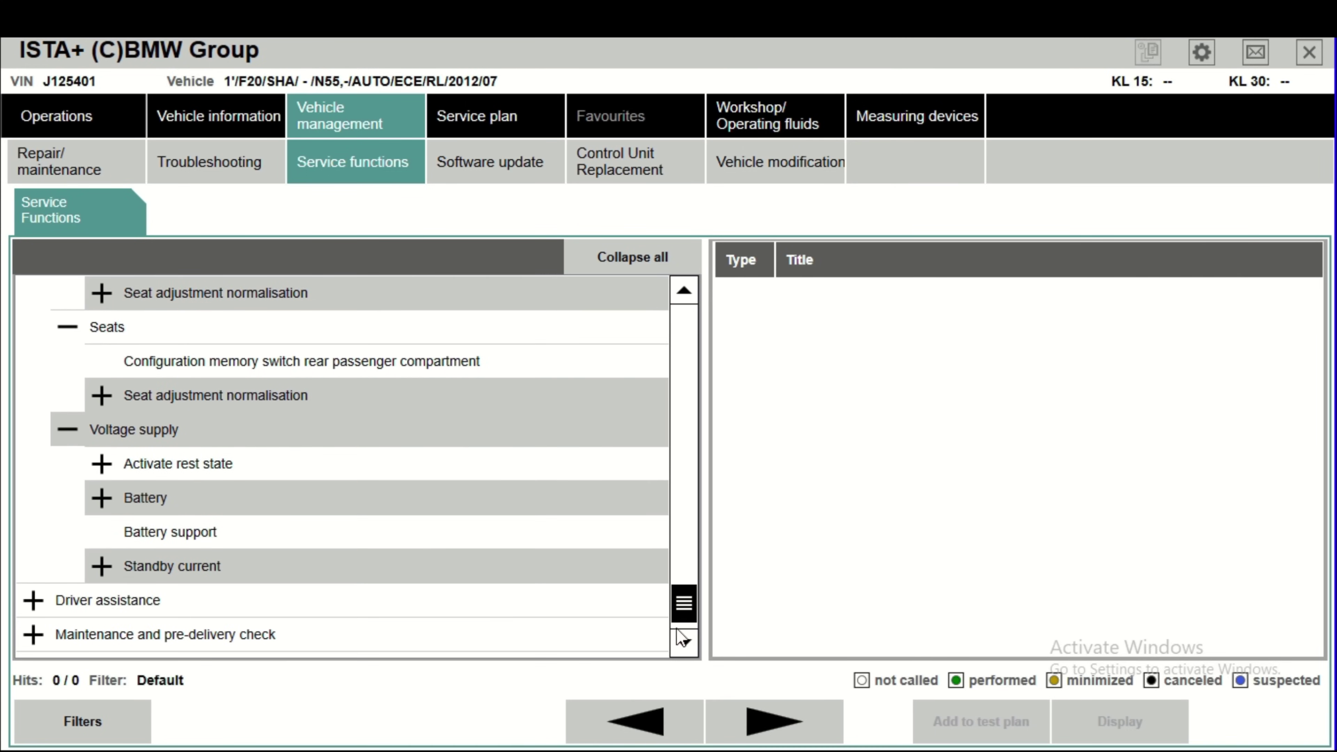
{"action": "left_click", "coordinate": [102, 465]}
{"action": "left_click", "coordinate": [102, 464]}
{"action": "left_click", "coordinate": [102, 497]}
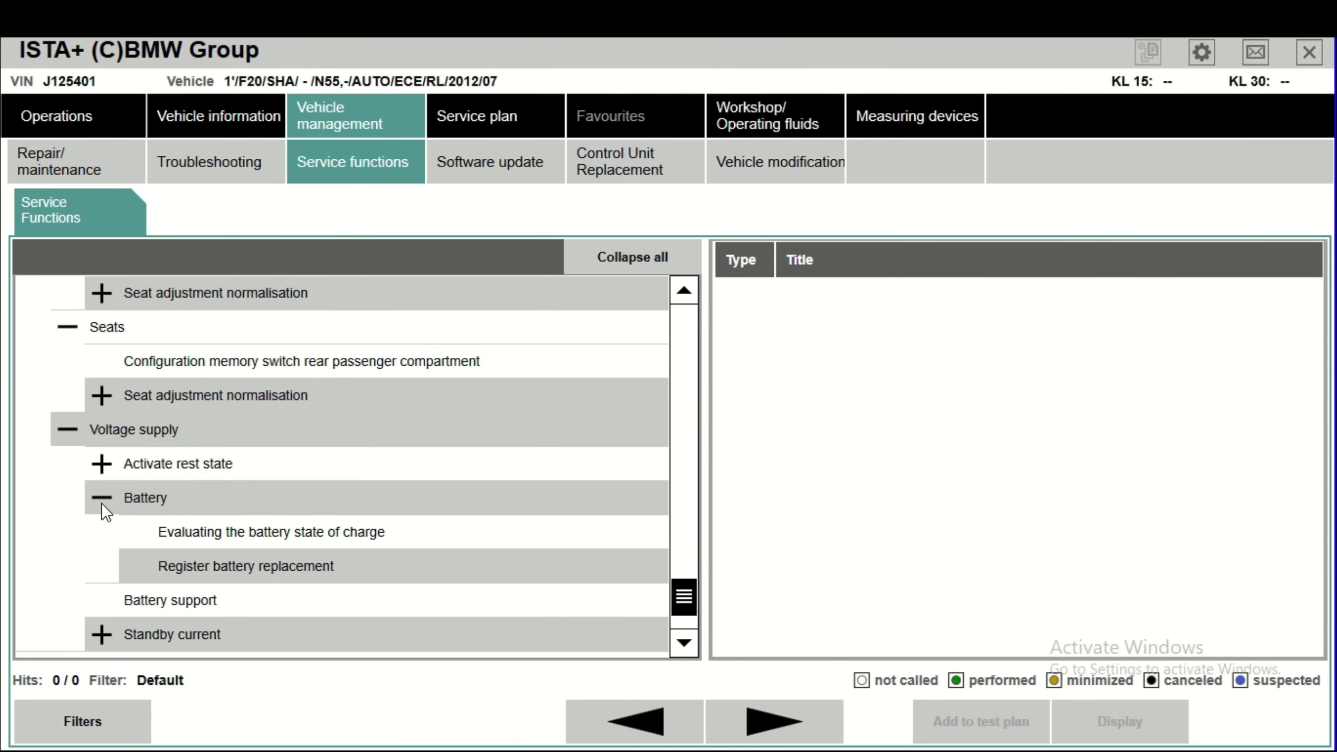
{"action": "left_click", "coordinate": [102, 498]}
{"action": "left_click", "coordinate": [105, 567]}
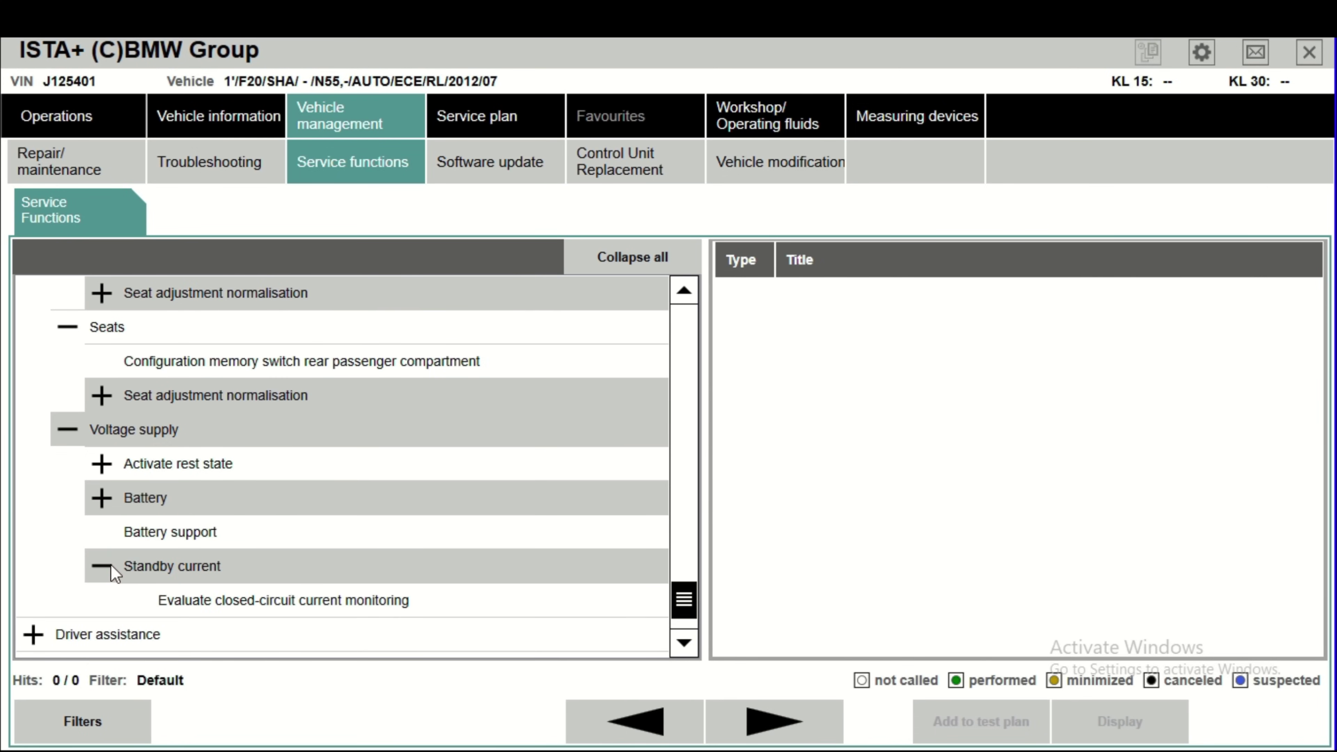
{"action": "left_click", "coordinate": [108, 568]}
Expand Driver assistance and view the entries for Active Cruise Control (ACC) and Calibration of camera-based driver support systems.
{"action": "left_click", "coordinate": [681, 652]}
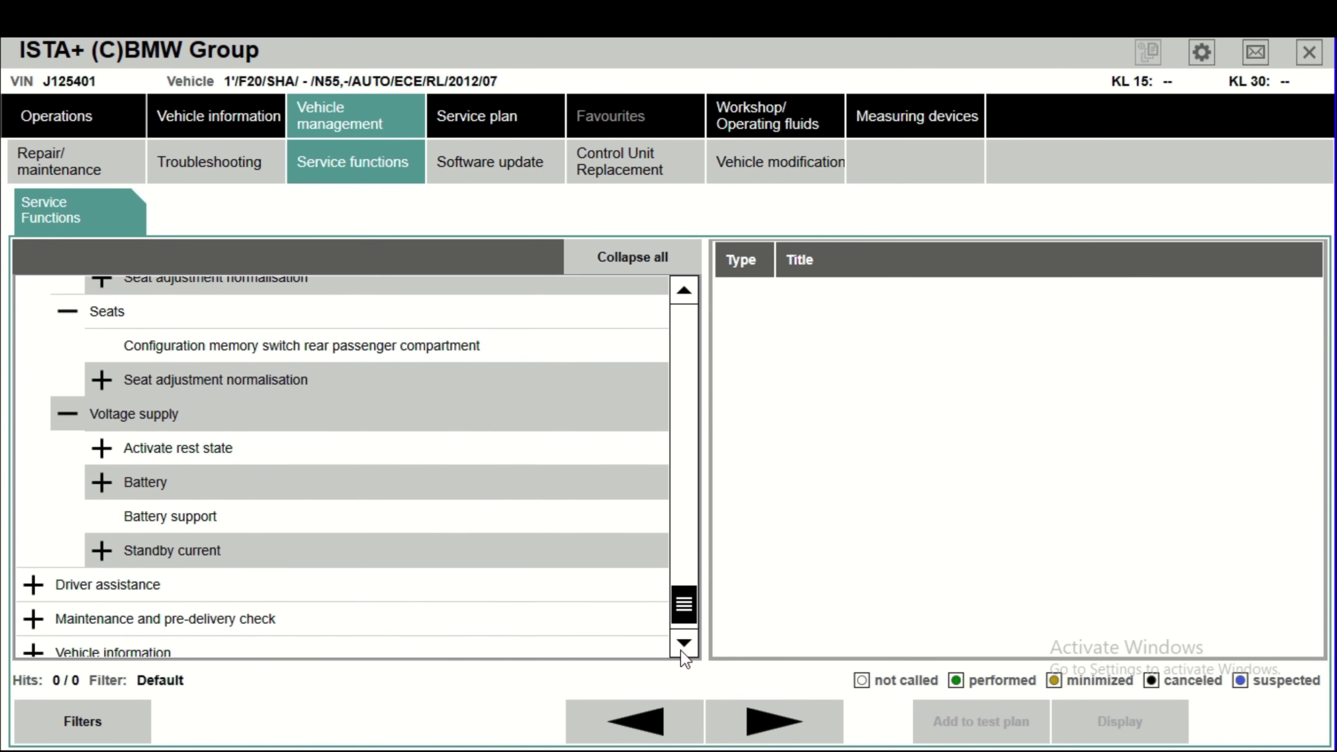
{"action": "left_click", "coordinate": [34, 537]}
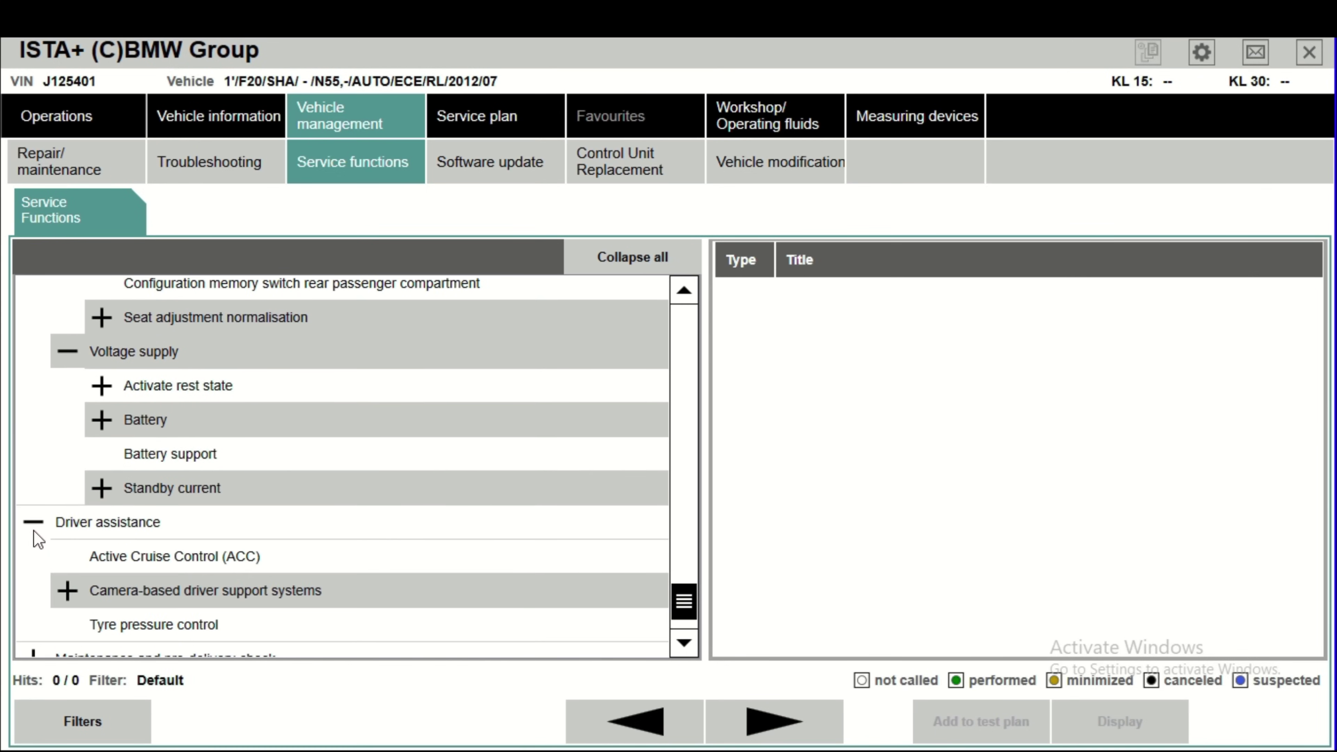
{"action": "left_click", "coordinate": [683, 640]}
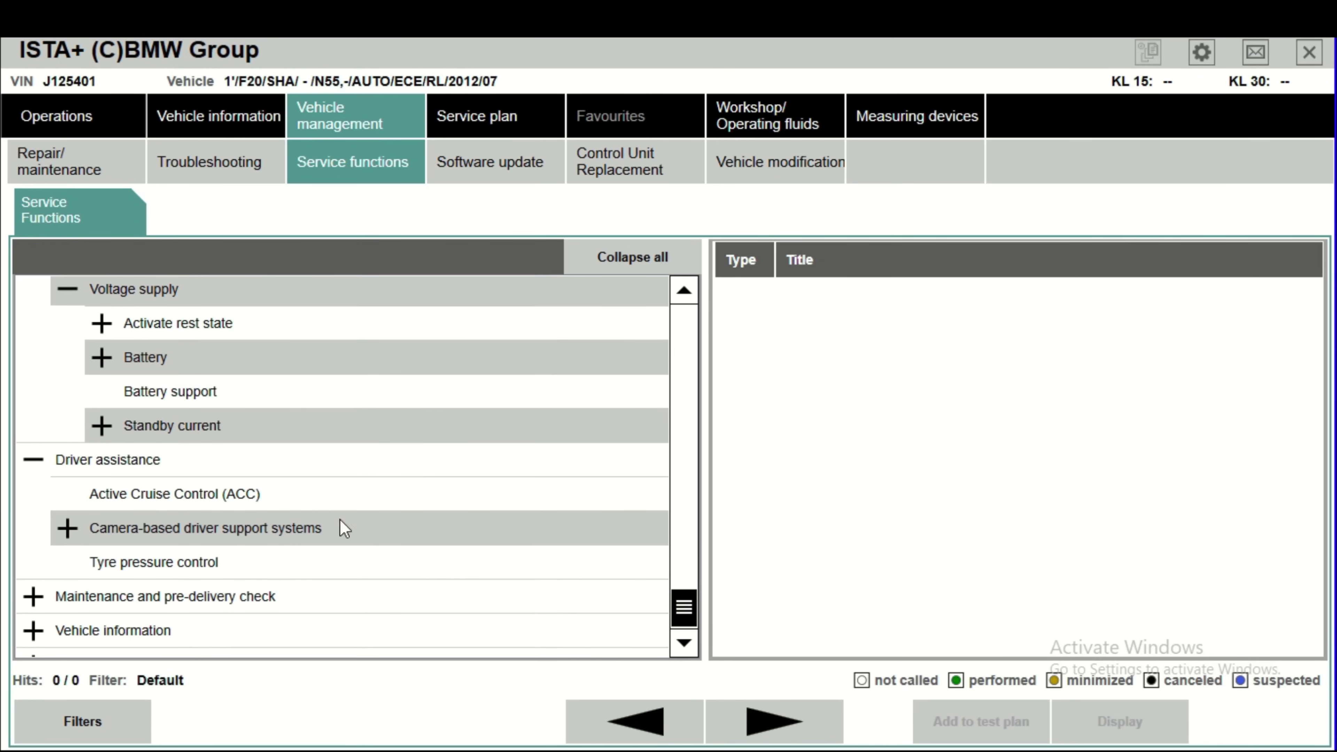
{"action": "left_click", "coordinate": [135, 496]}
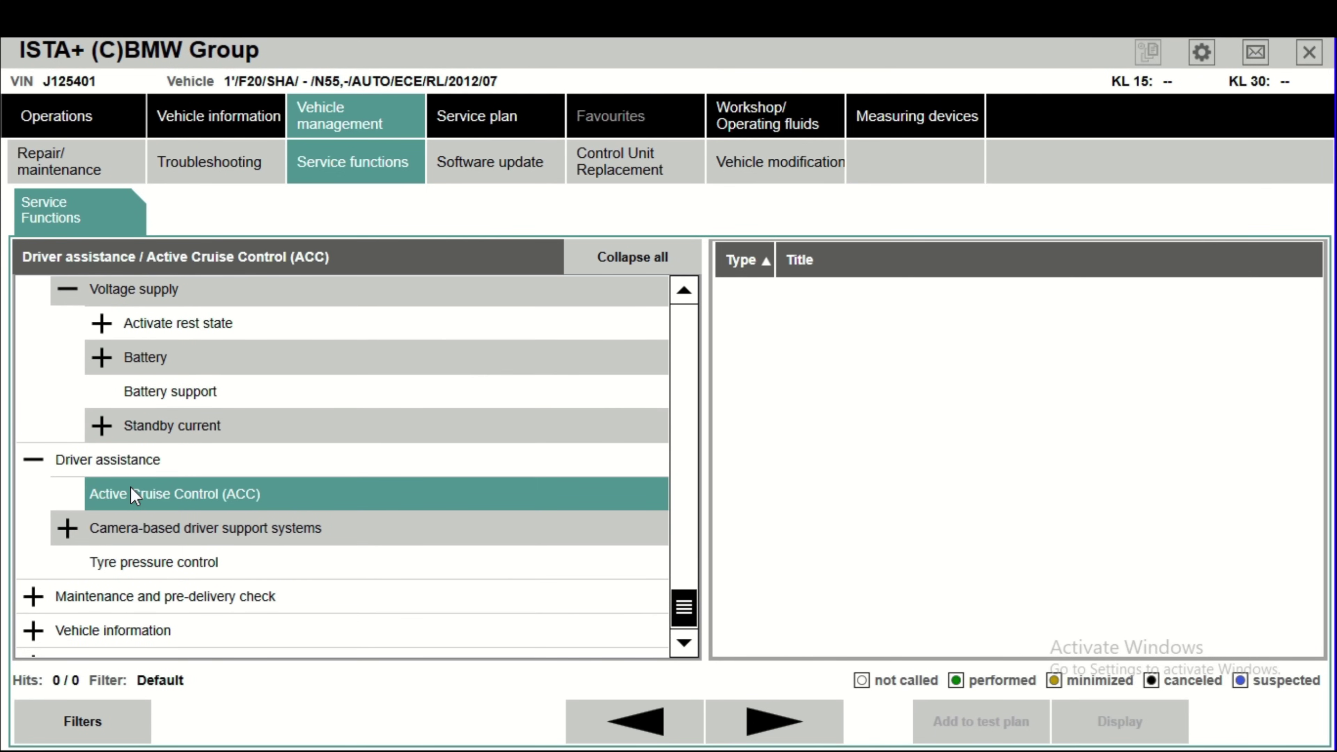
{"action": "left_click", "coordinate": [63, 529]}
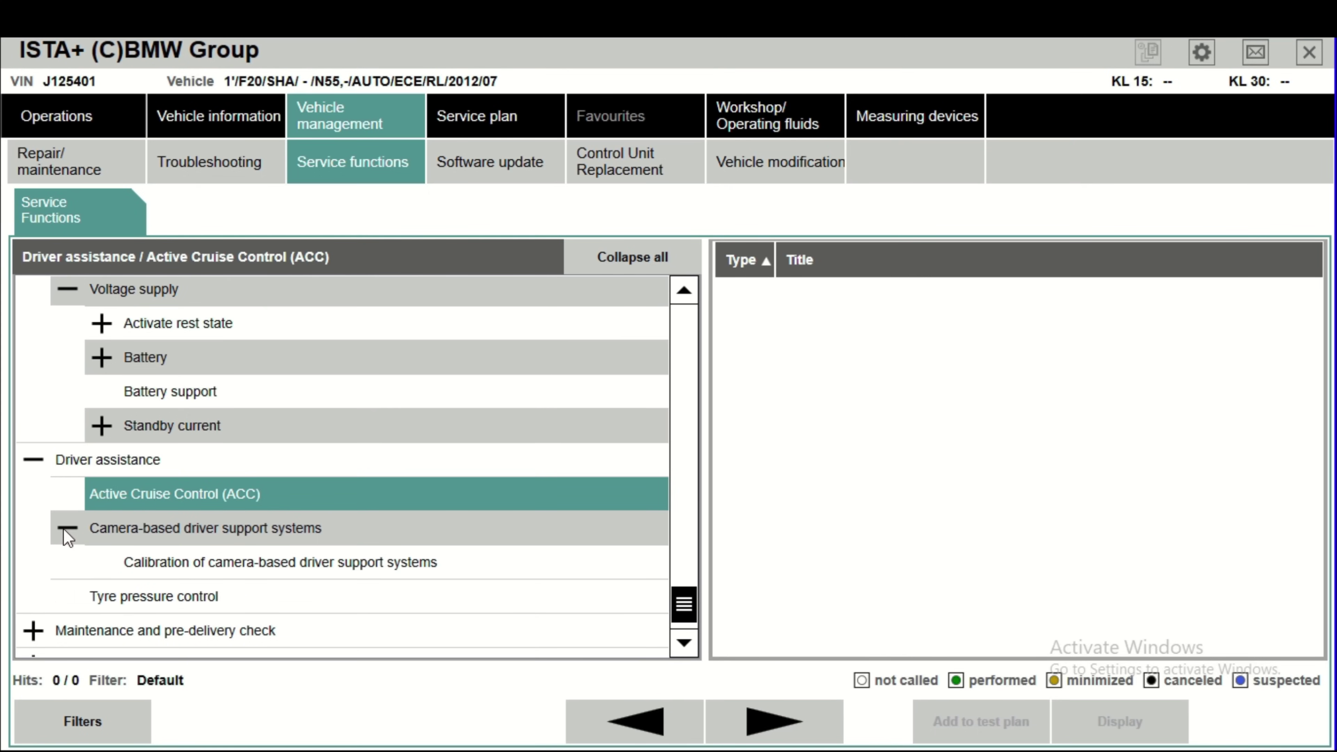
{"action": "left_click", "coordinate": [219, 562]}
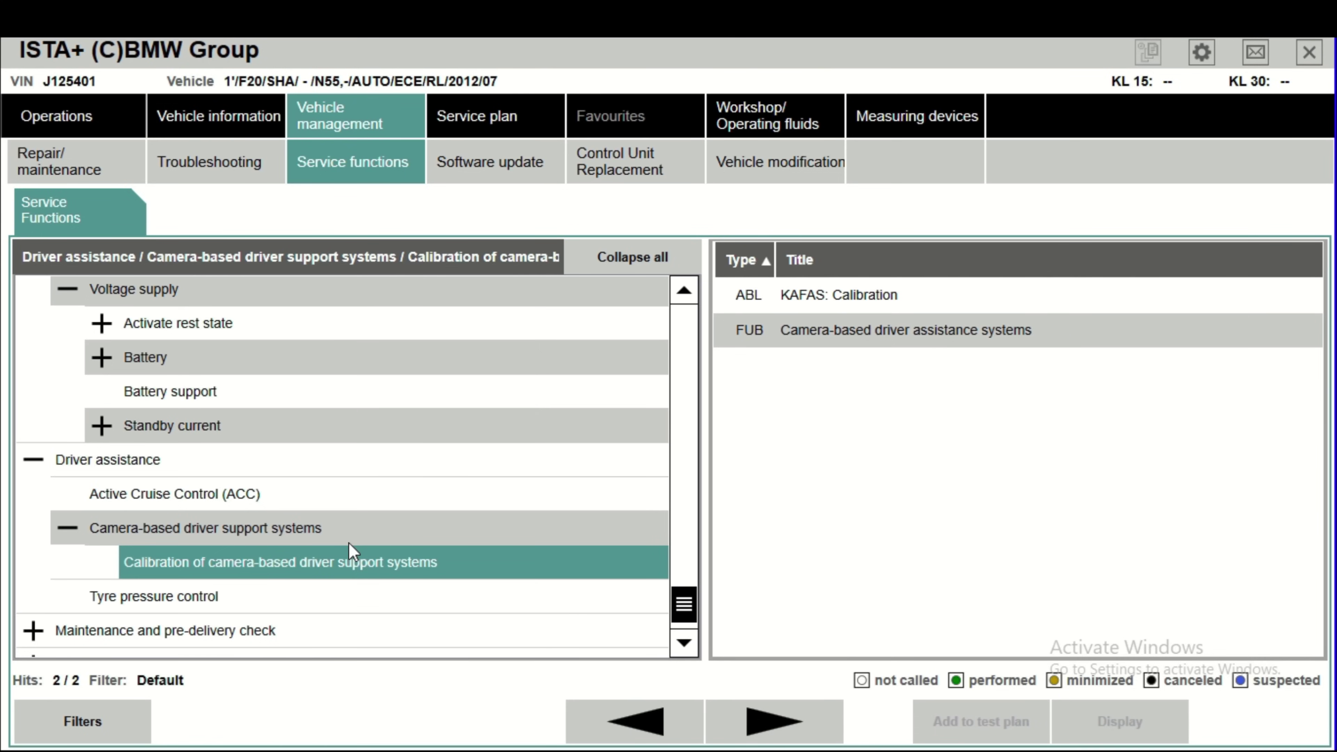
Expand the Maintenance and pre-delivery check group and review its service functions.
{"action": "left_click", "coordinate": [684, 643]}
{"action": "left_click", "coordinate": [684, 643]}
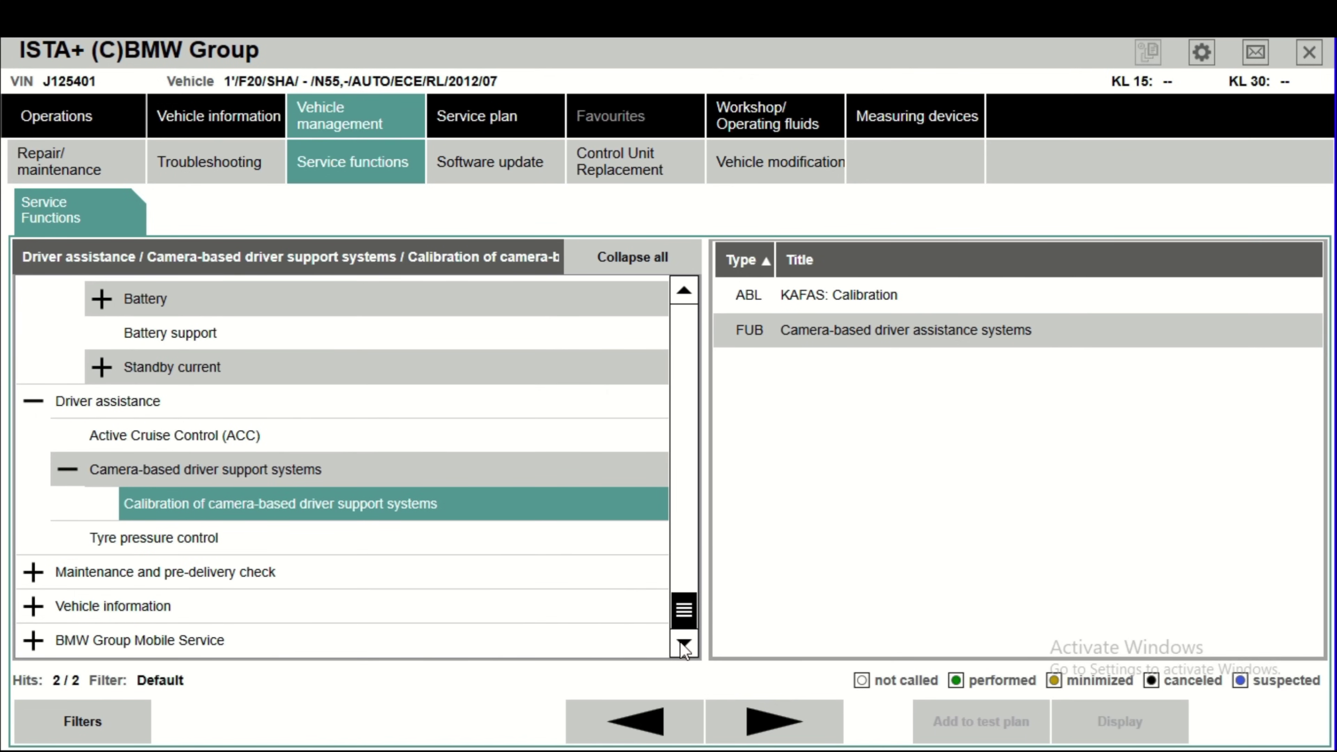
{"action": "left_click", "coordinate": [33, 572]}
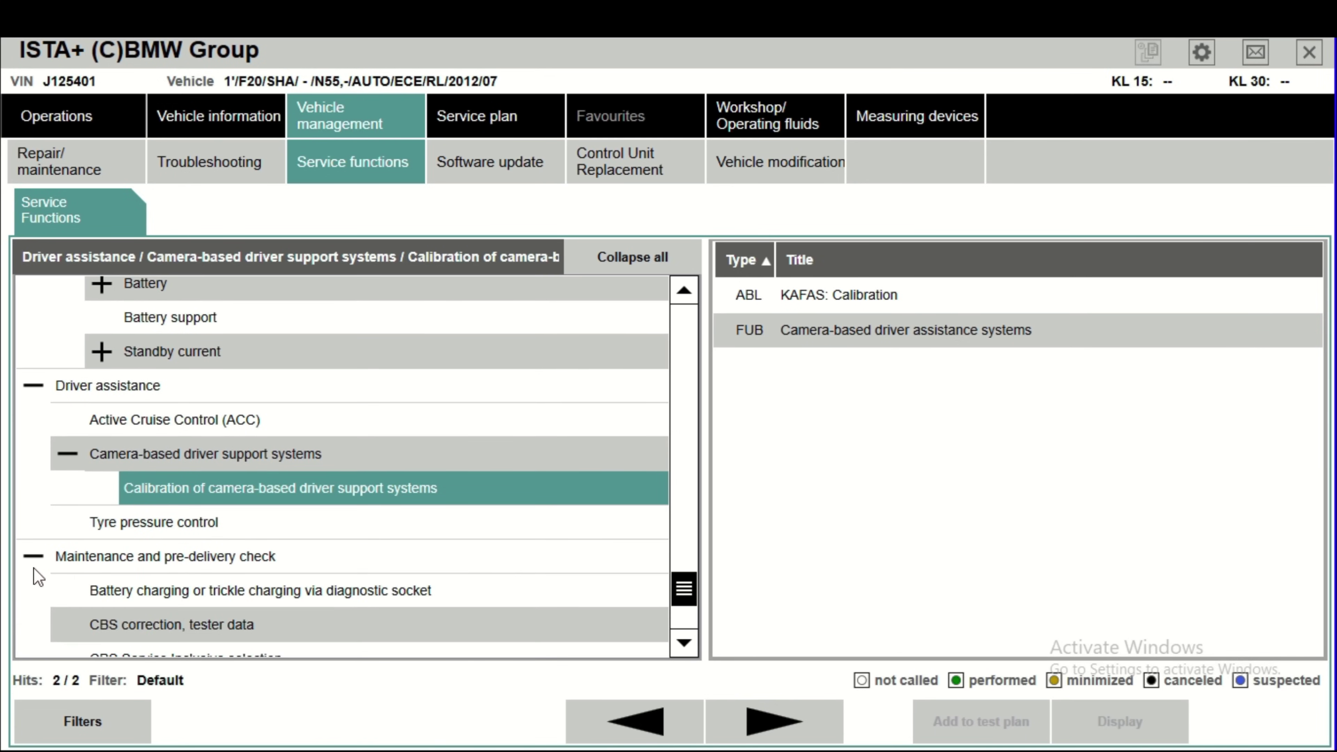
{"action": "left_click", "coordinate": [684, 643]}
{"action": "left_click", "coordinate": [684, 643]}
{"action": "left_click", "coordinate": [683, 644]}
{"action": "left_click", "coordinate": [684, 643]}
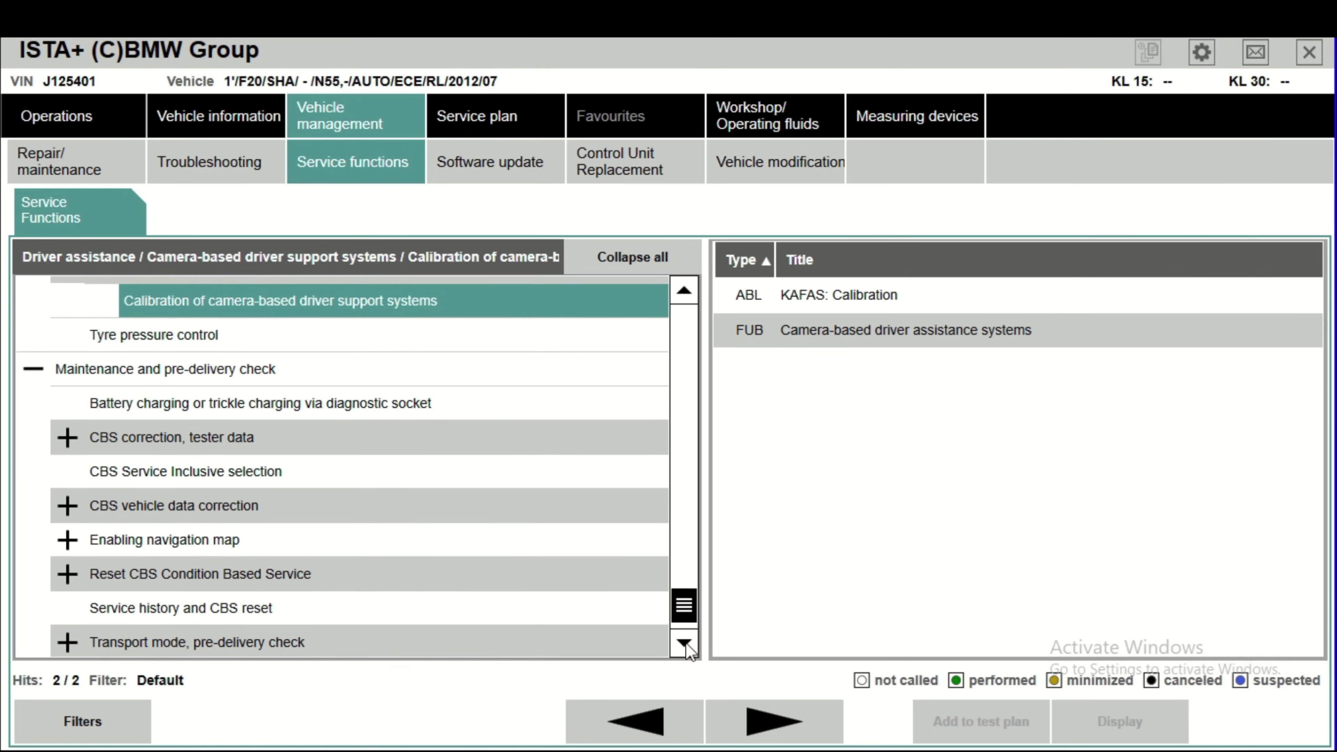
{"action": "left_click", "coordinate": [684, 644]}
{"action": "left_click", "coordinate": [684, 643]}
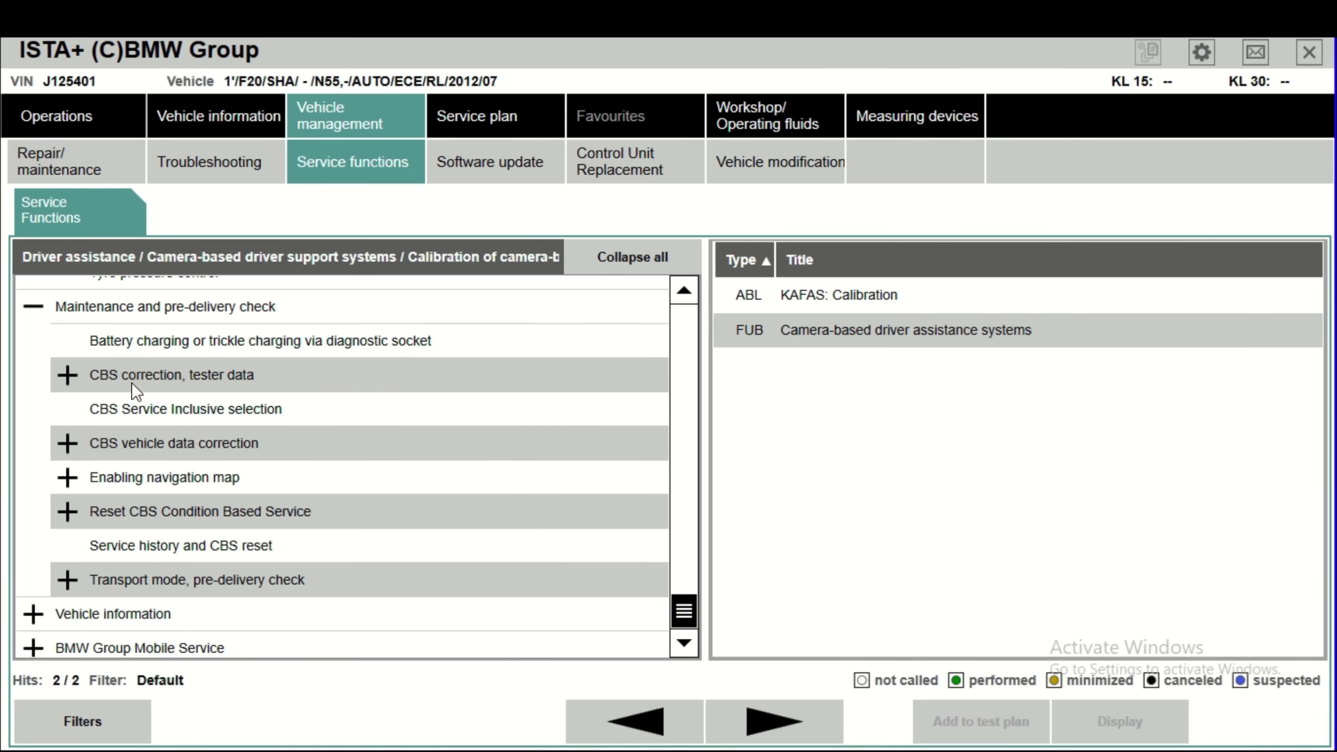
Expand the Vehicle information group in the service functions and review its entries.
{"action": "left_click", "coordinate": [686, 646]}
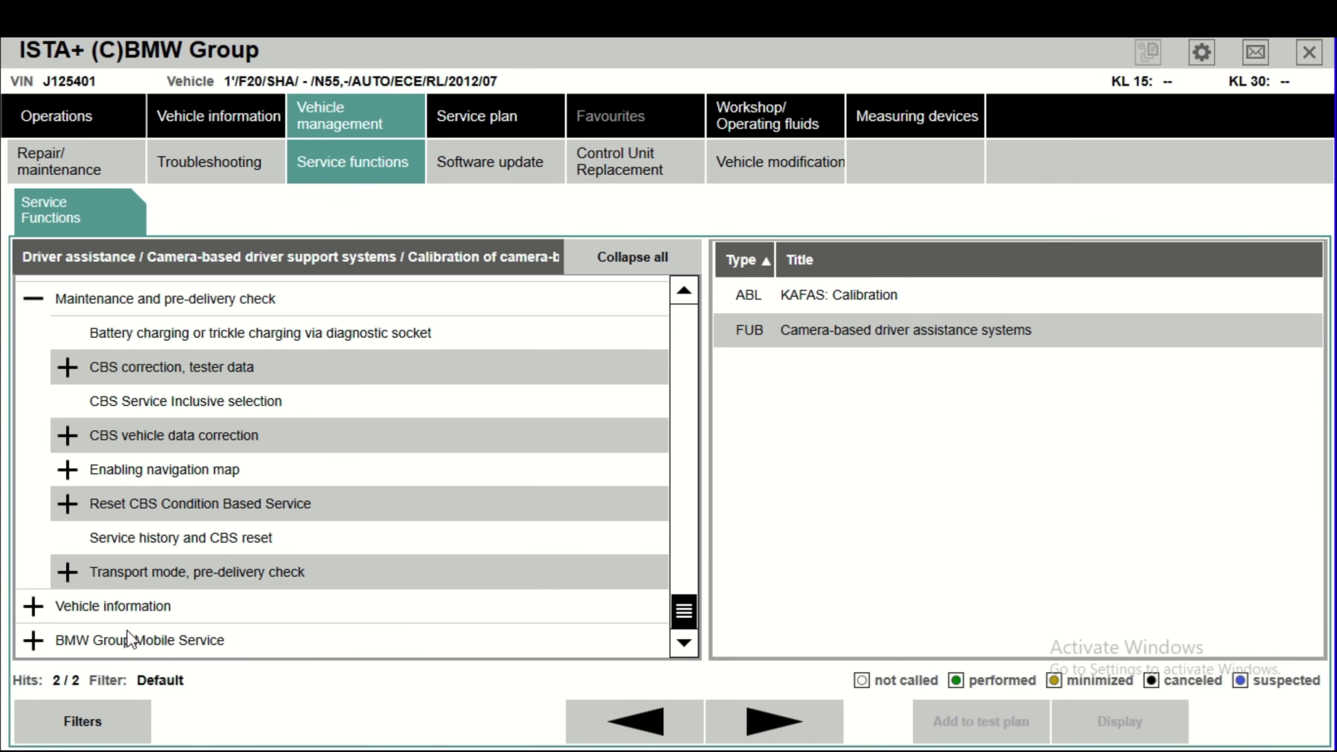
{"action": "left_click", "coordinate": [33, 606]}
{"action": "left_click", "coordinate": [684, 642]}
{"action": "left_click", "coordinate": [685, 642]}
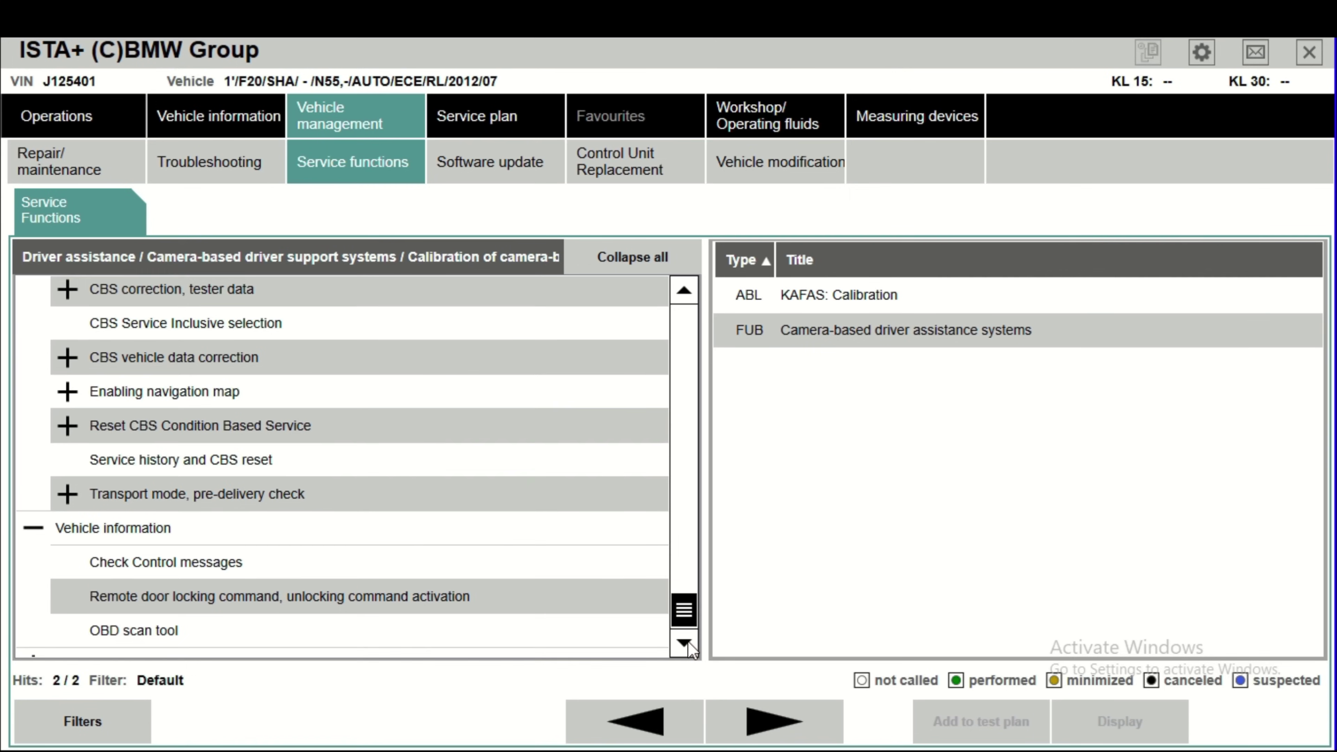
{"action": "left_click", "coordinate": [684, 642]}
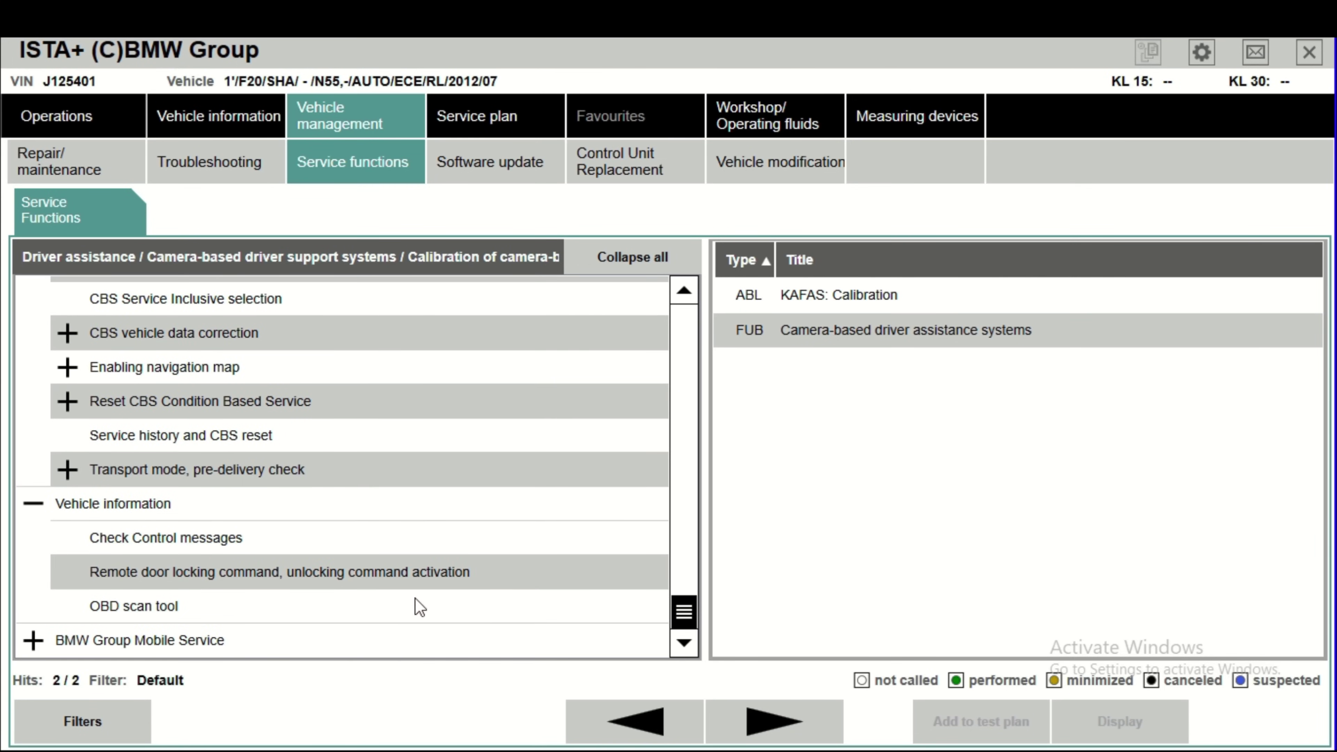
Expand the BMW Group Mobile Service group and review its compartment and emergency functions.
{"action": "left_click", "coordinate": [52, 641]}
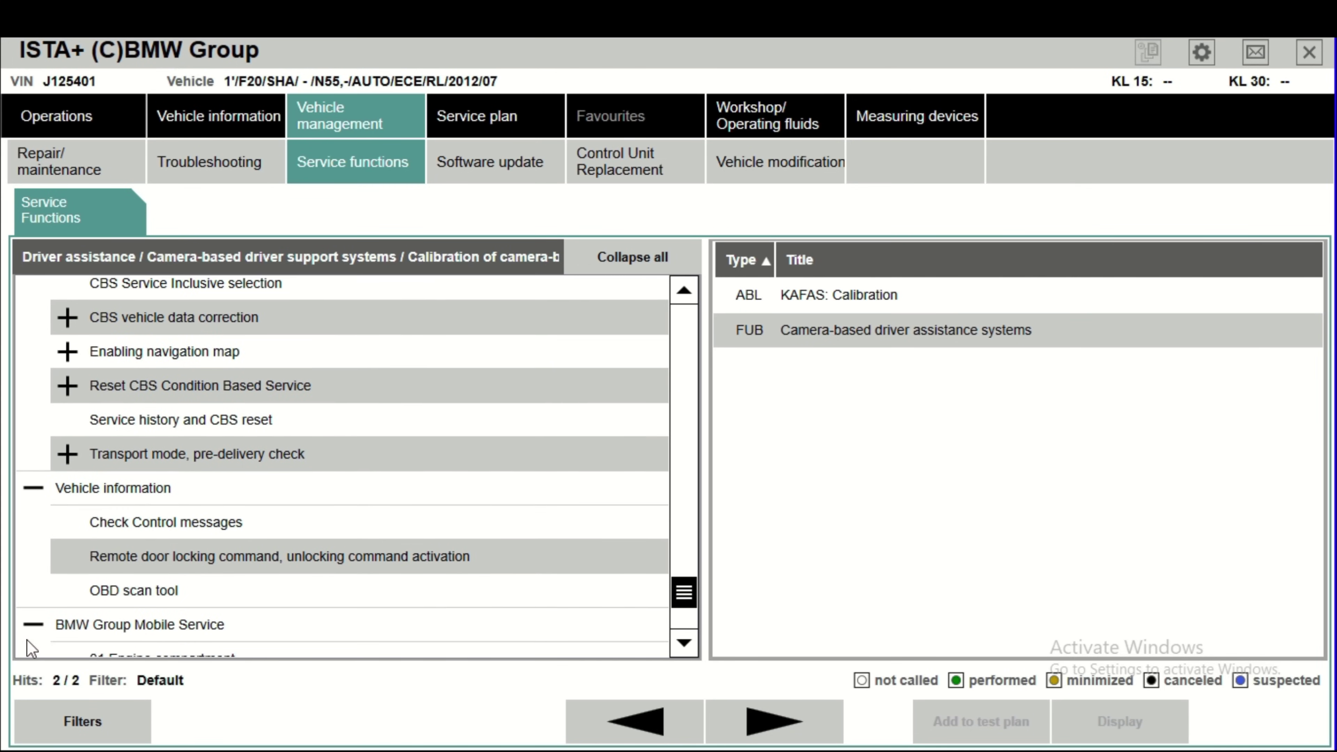
{"action": "left_click", "coordinate": [686, 647]}
{"action": "left_click", "coordinate": [686, 646]}
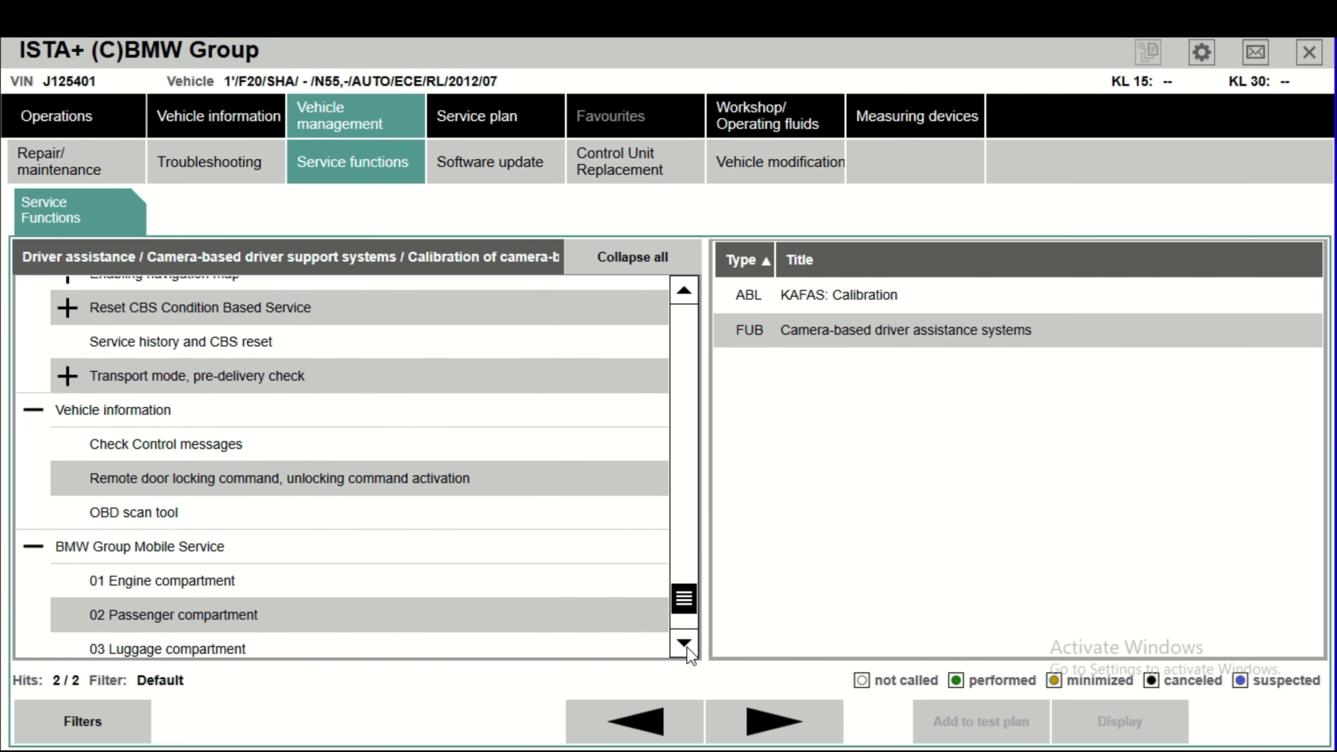
{"action": "left_click", "coordinate": [685, 647]}
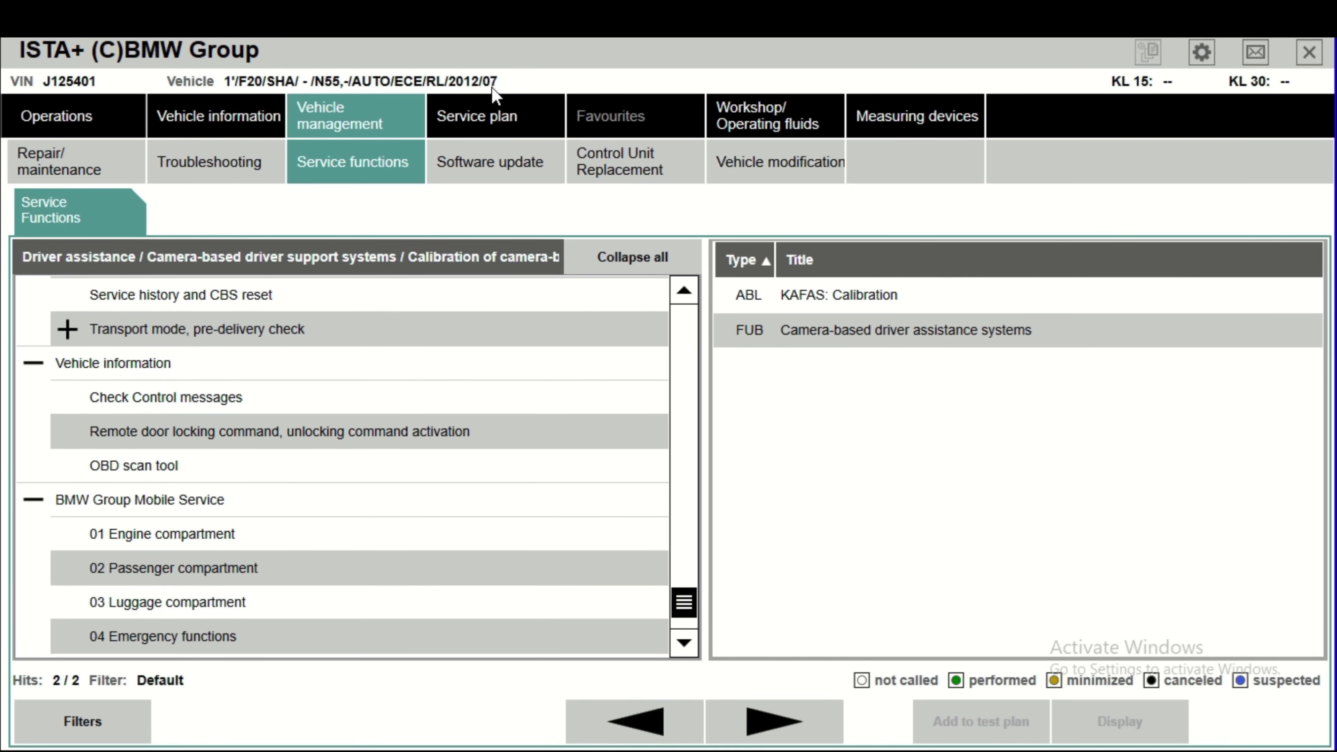
Open the software update section and acknowledge each battery voltage warning while the measures plan is calculated.
{"action": "left_click", "coordinate": [483, 169]}
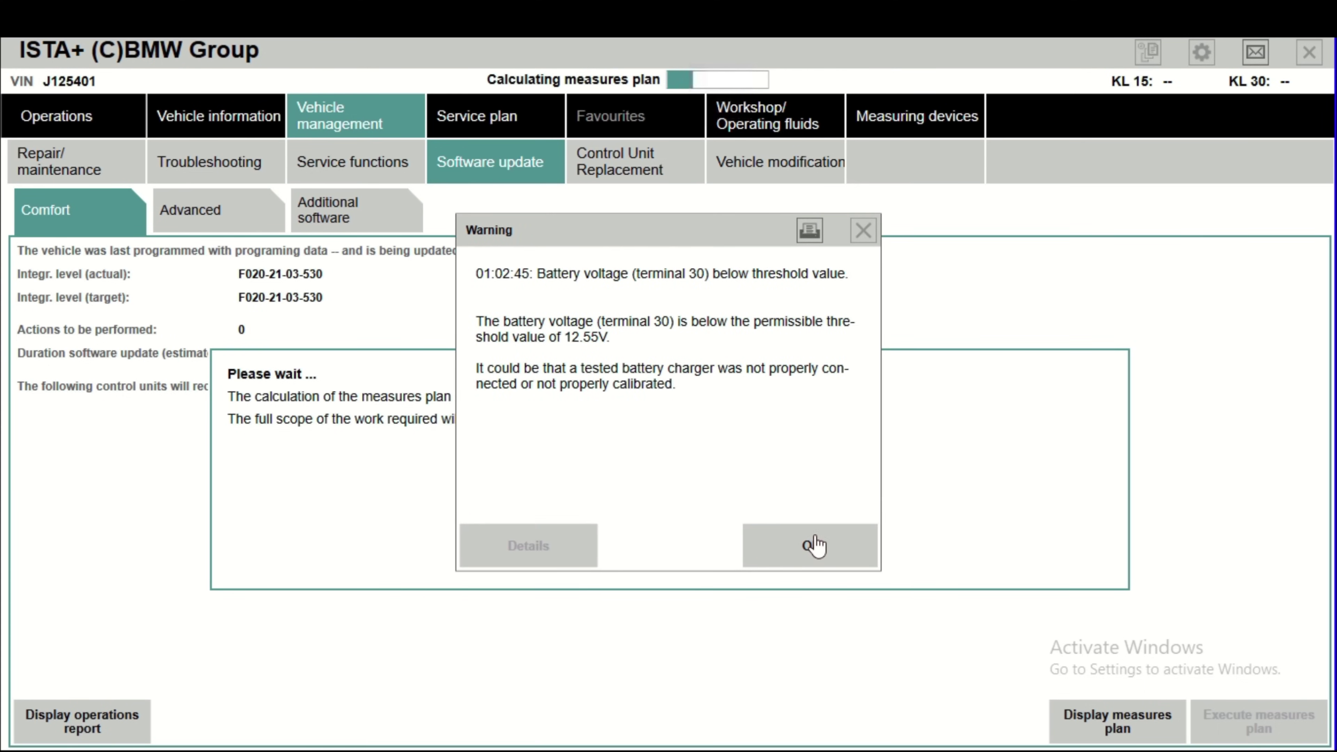
{"action": "left_click", "coordinate": [808, 548]}
{"action": "left_click", "coordinate": [809, 545]}
{"action": "left_click", "coordinate": [817, 545]}
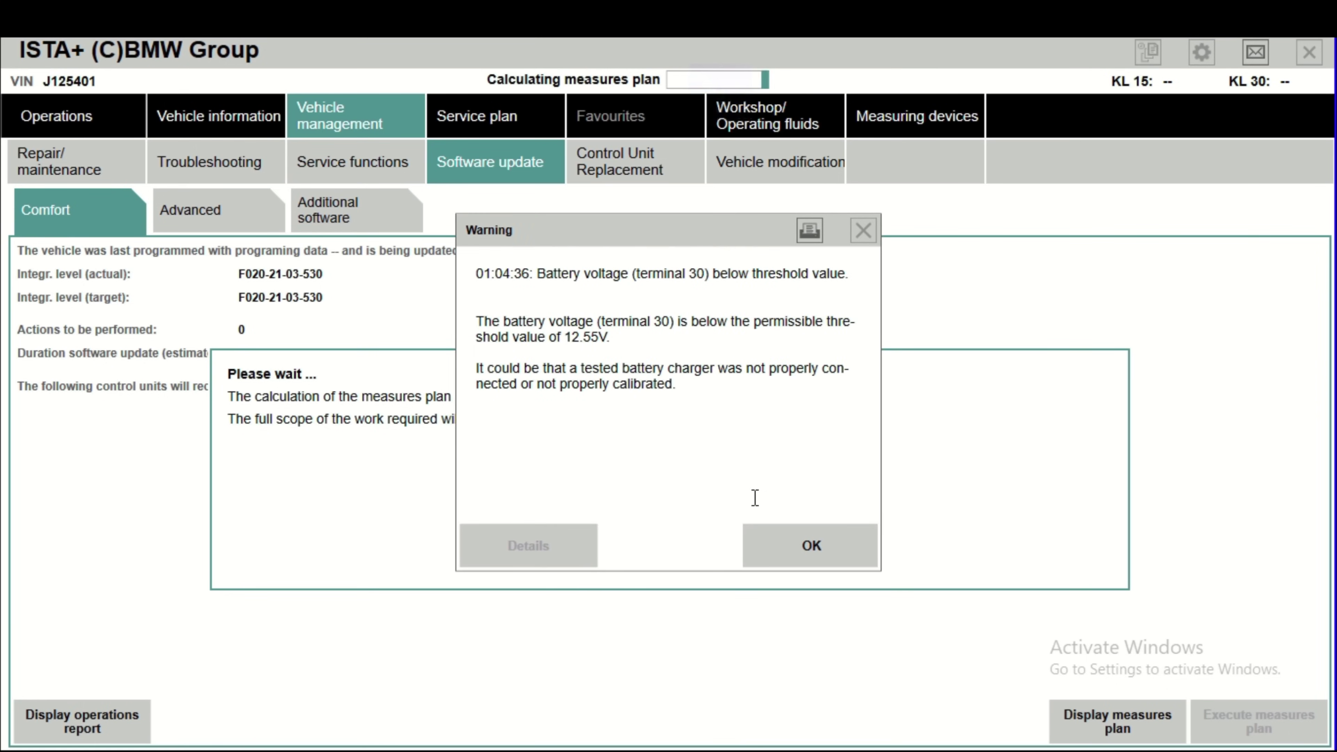
{"action": "left_click", "coordinate": [813, 550]}
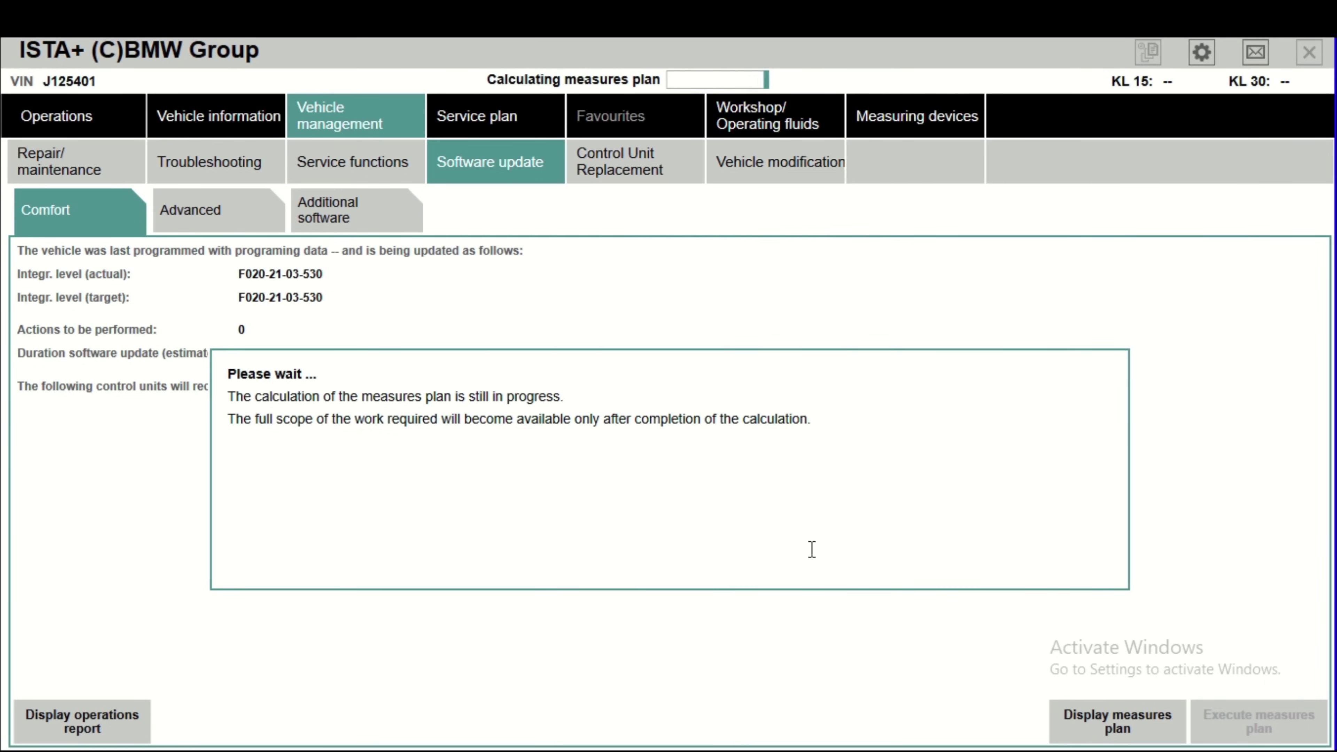
{"action": "left_click", "coordinate": [811, 551]}
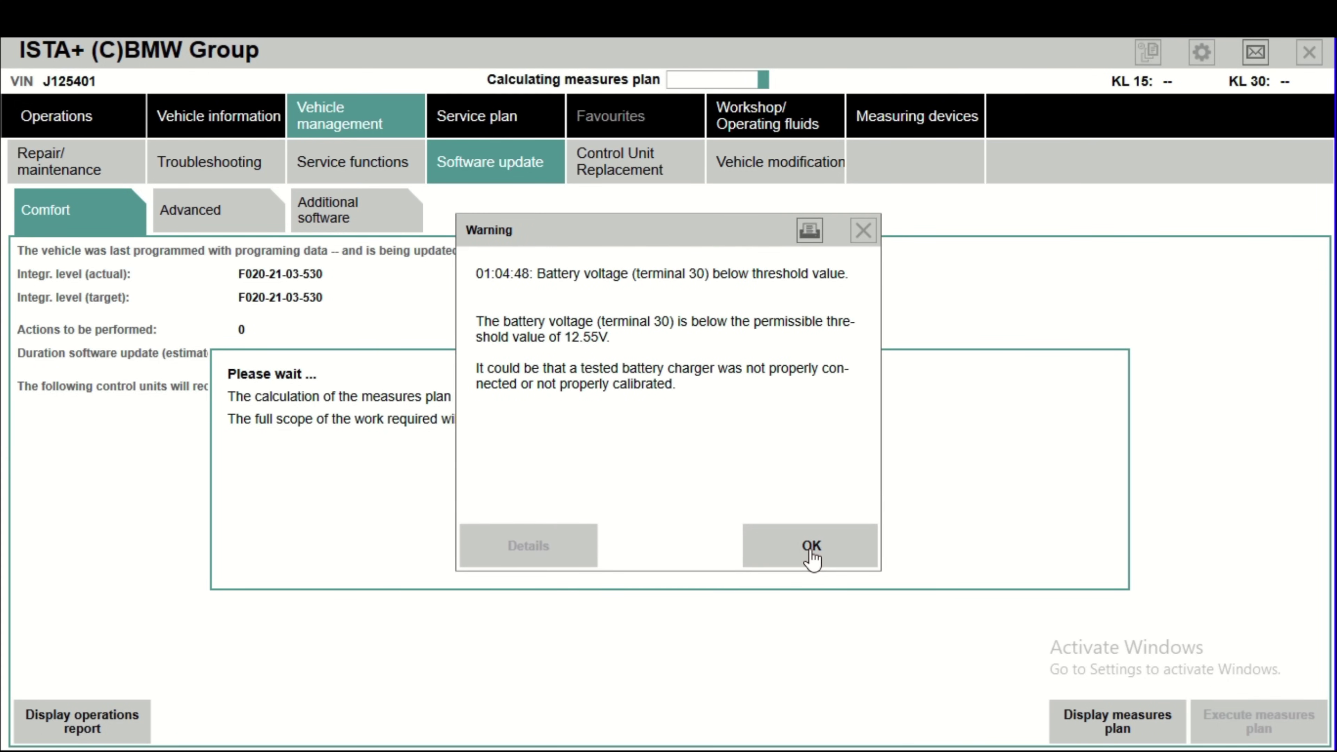
{"action": "left_click", "coordinate": [811, 547]}
{"action": "left_click", "coordinate": [811, 547]}
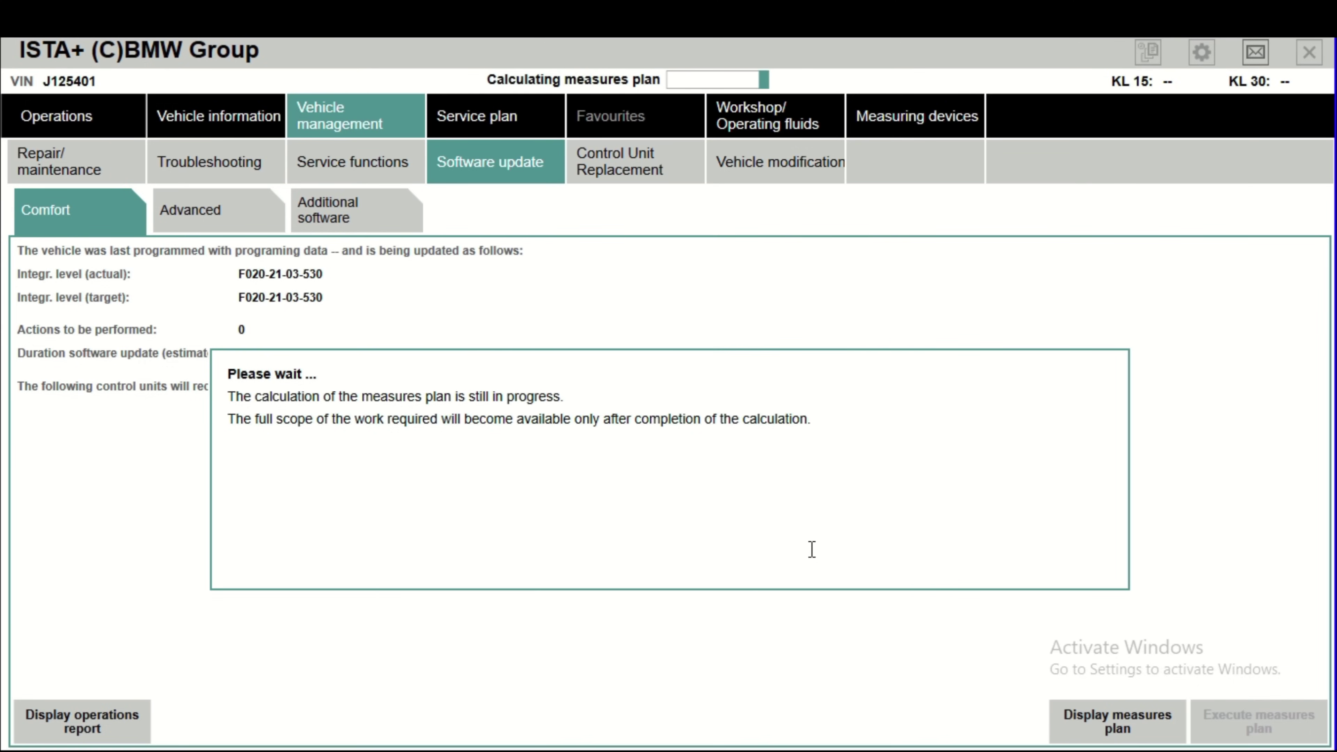
{"action": "left_click", "coordinate": [811, 547]}
{"action": "left_click", "coordinate": [811, 549]}
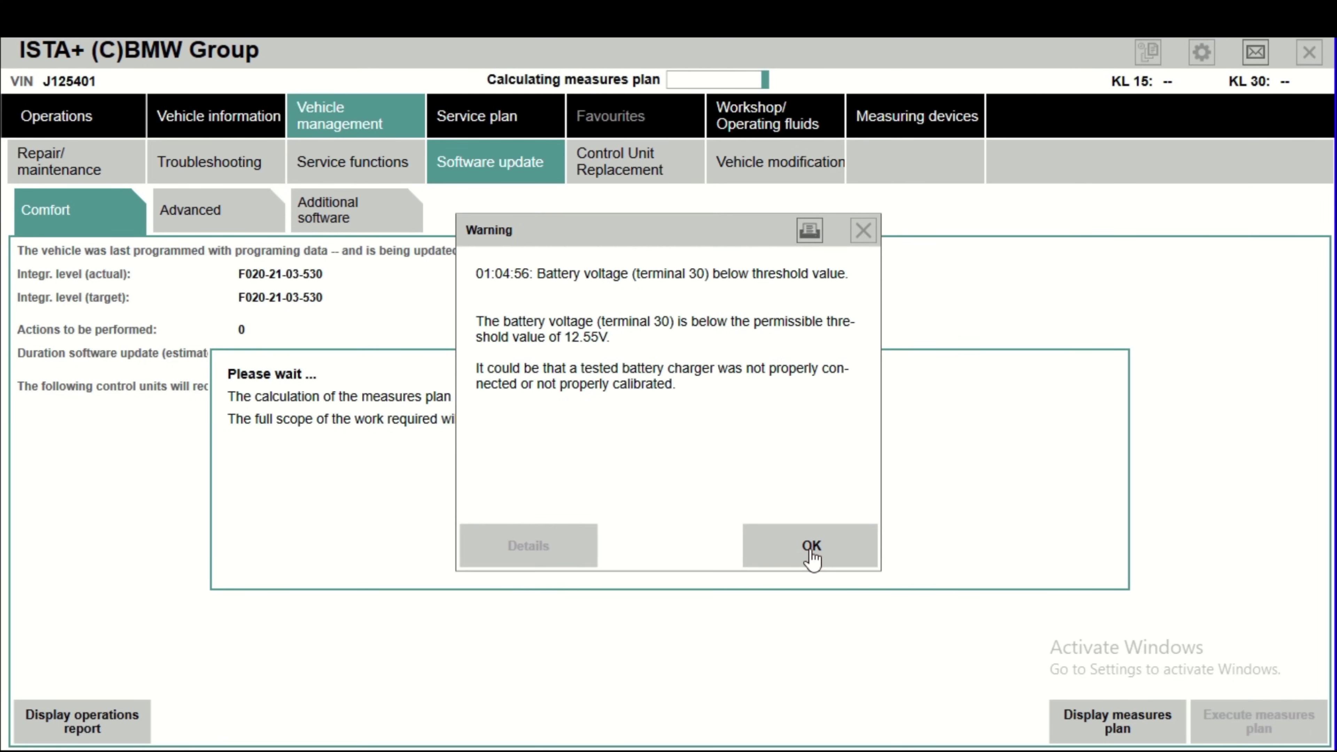
{"action": "left_click", "coordinate": [811, 549]}
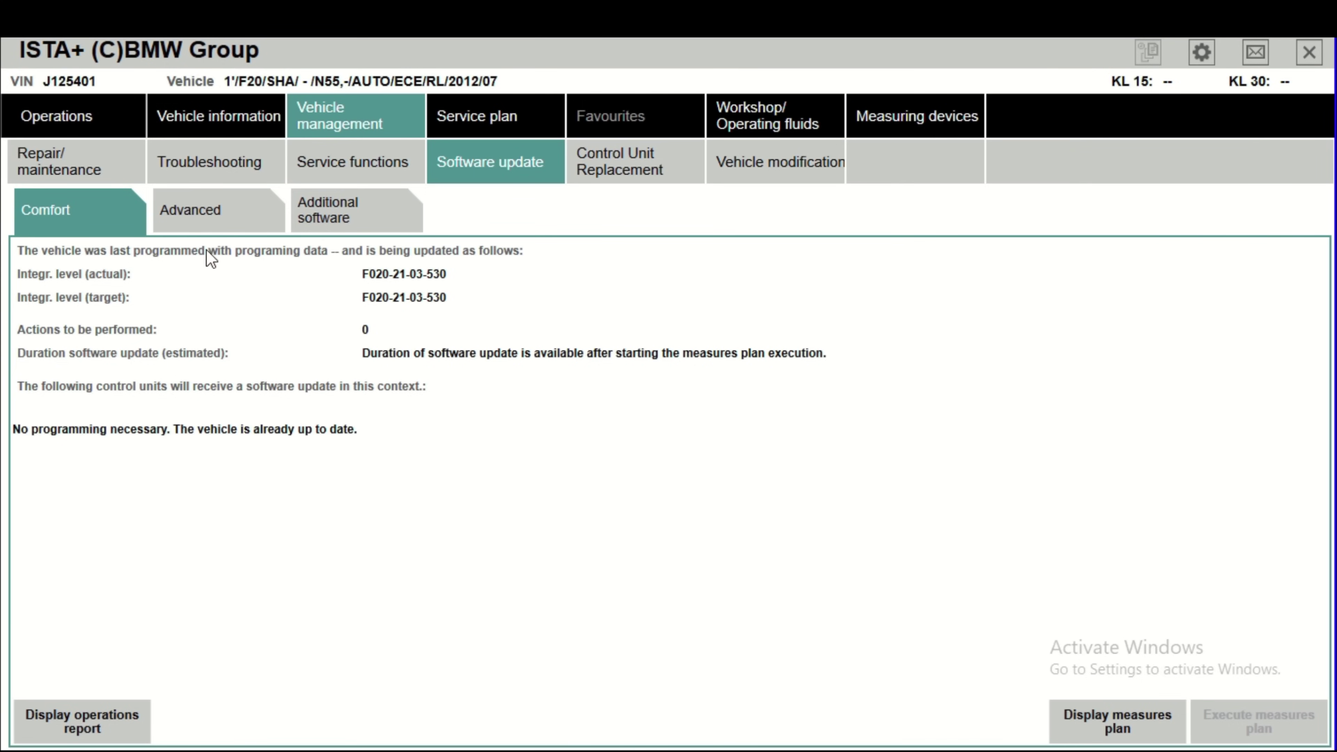
Review the software update's Advanced control unit list, Additional software options and Comfort overview.
{"action": "left_click", "coordinate": [225, 231]}
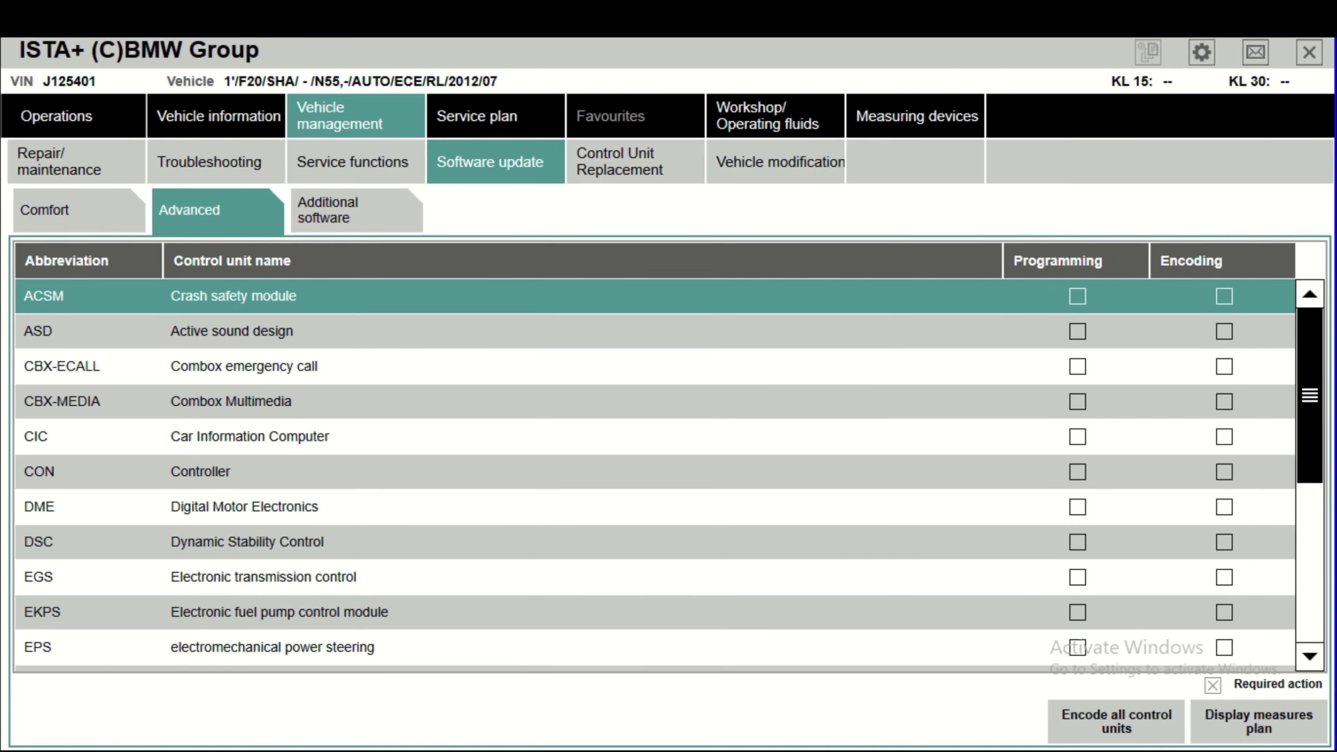
{"action": "mouse_move", "coordinate": [1313, 349]}
{"action": "left_mouse_down"}
{"action": "mouse_move", "coordinate": [1327, 571]}
{"action": "mouse_move", "coordinate": [1310, 329]}
{"action": "left_mouse_up"}
{"action": "left_click", "coordinate": [348, 217]}
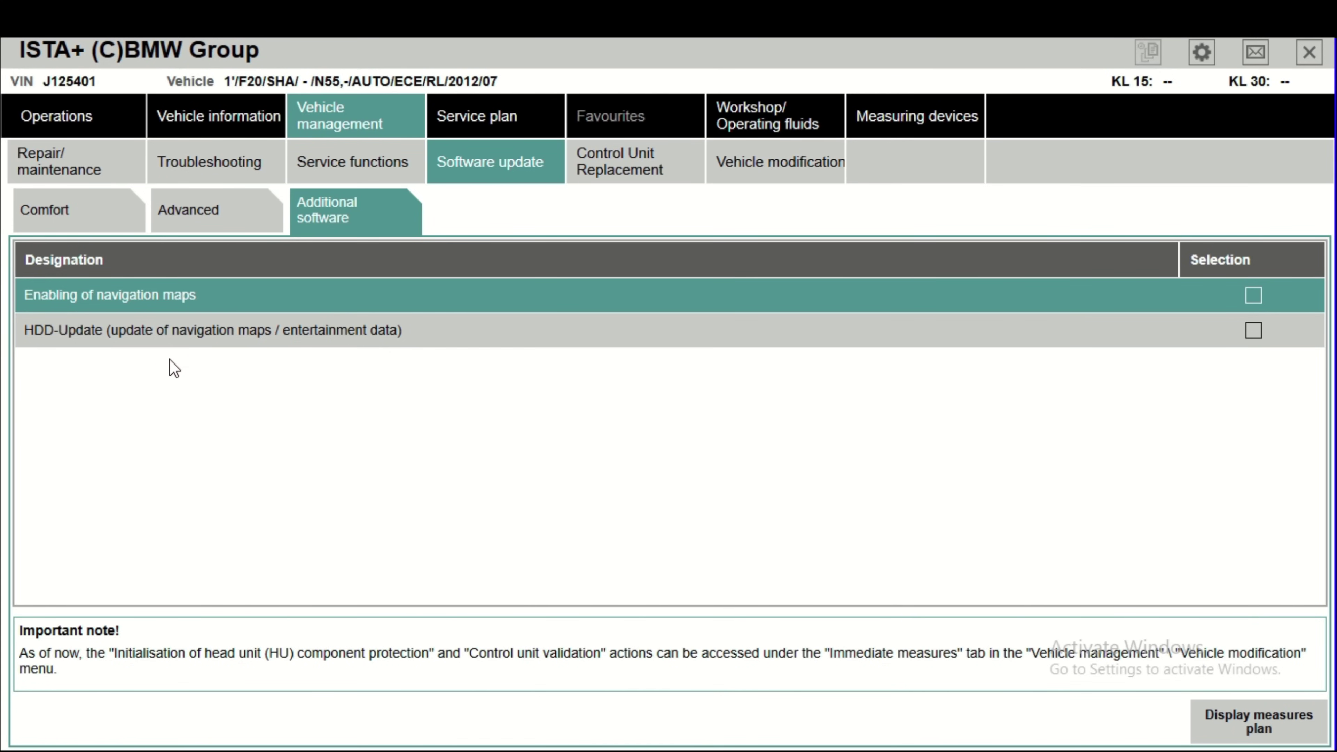
{"action": "left_click", "coordinate": [76, 224]}
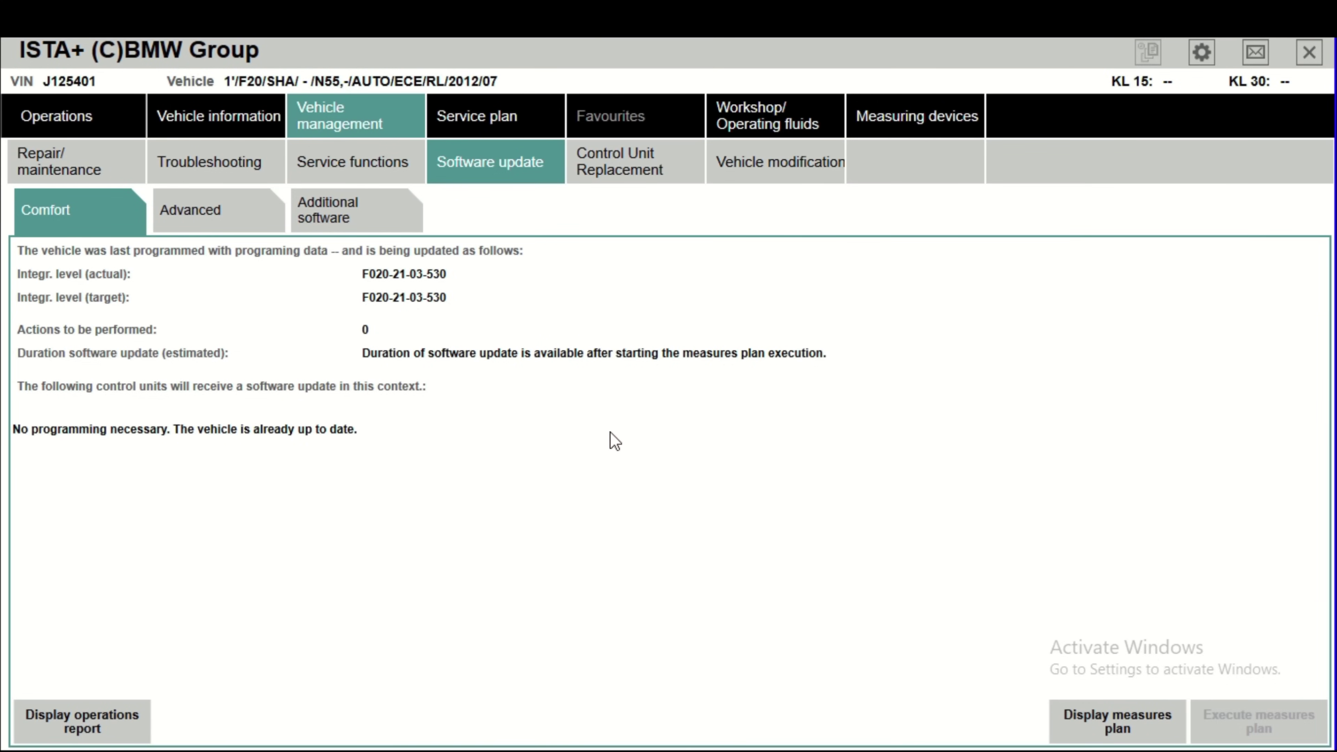
{"action": "left_click", "coordinate": [225, 216]}
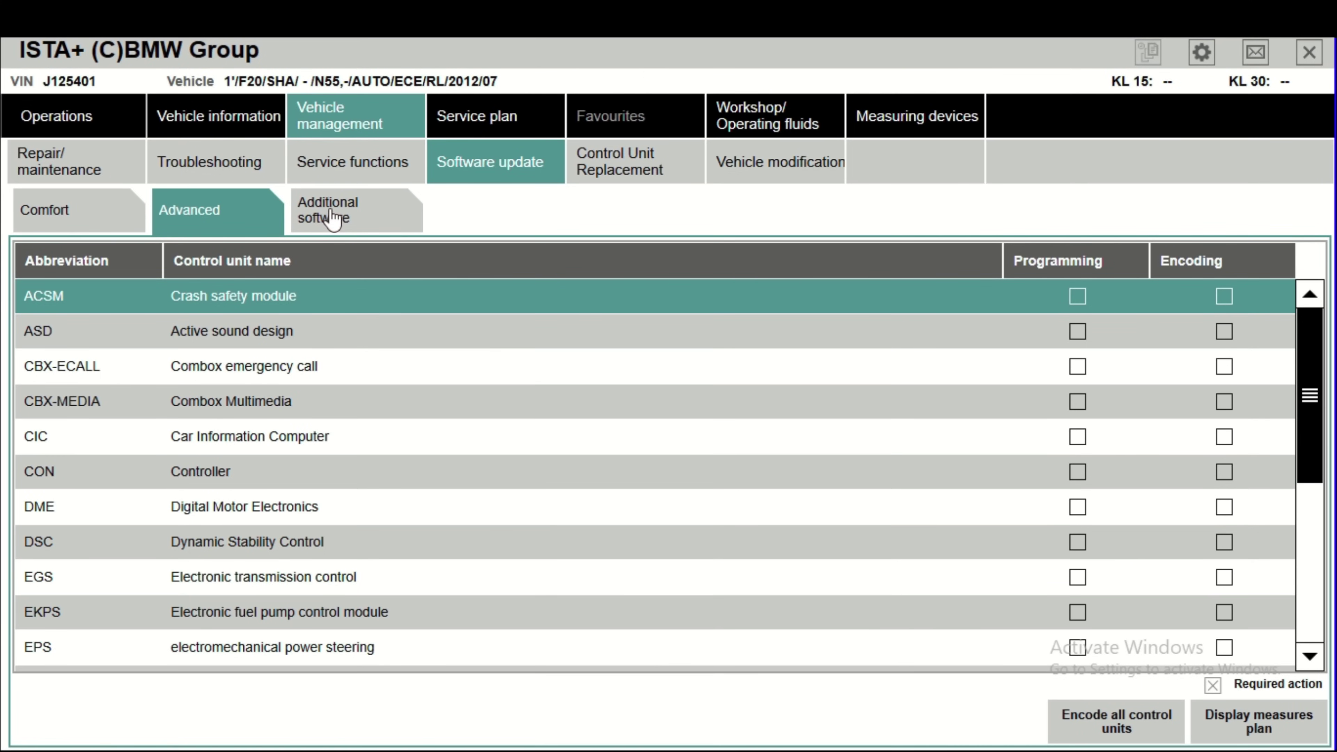
{"action": "left_click", "coordinate": [348, 216]}
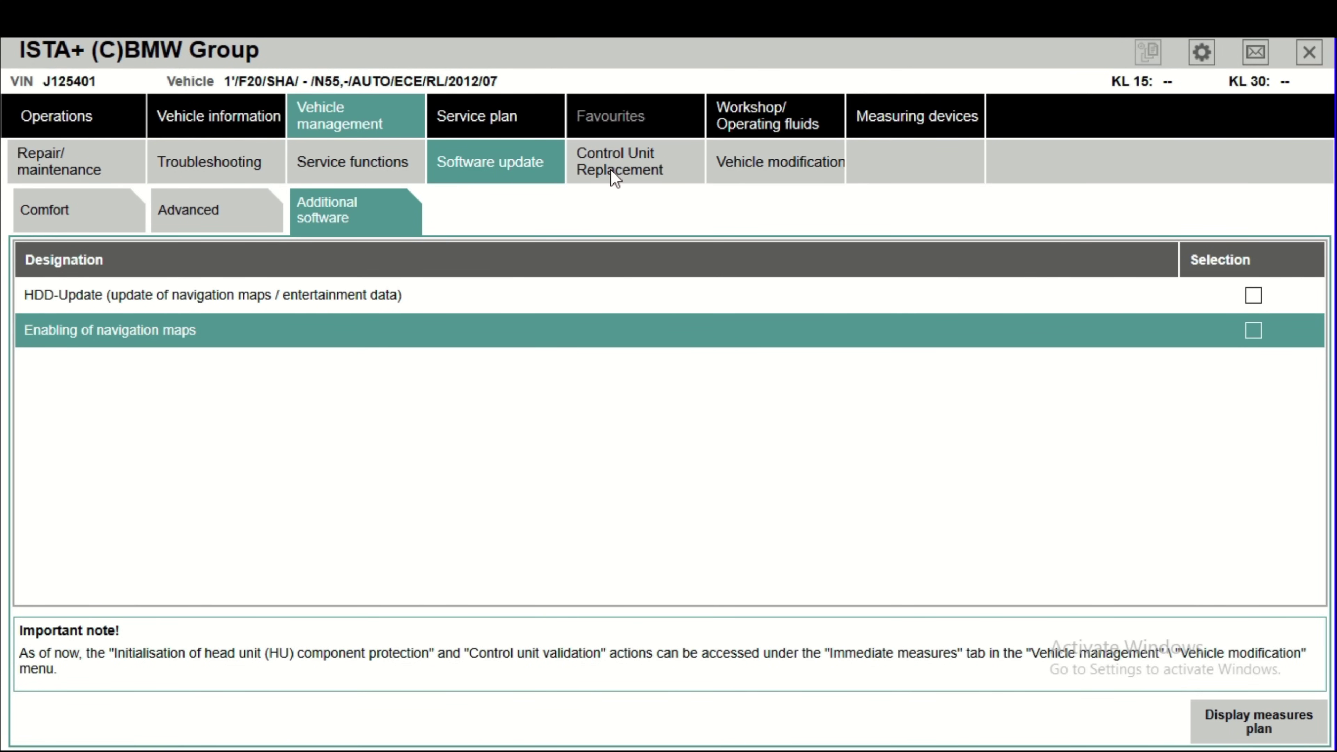
Open Control Unit Replacement and review the control units listed for after replacement.
{"action": "left_click", "coordinate": [612, 178]}
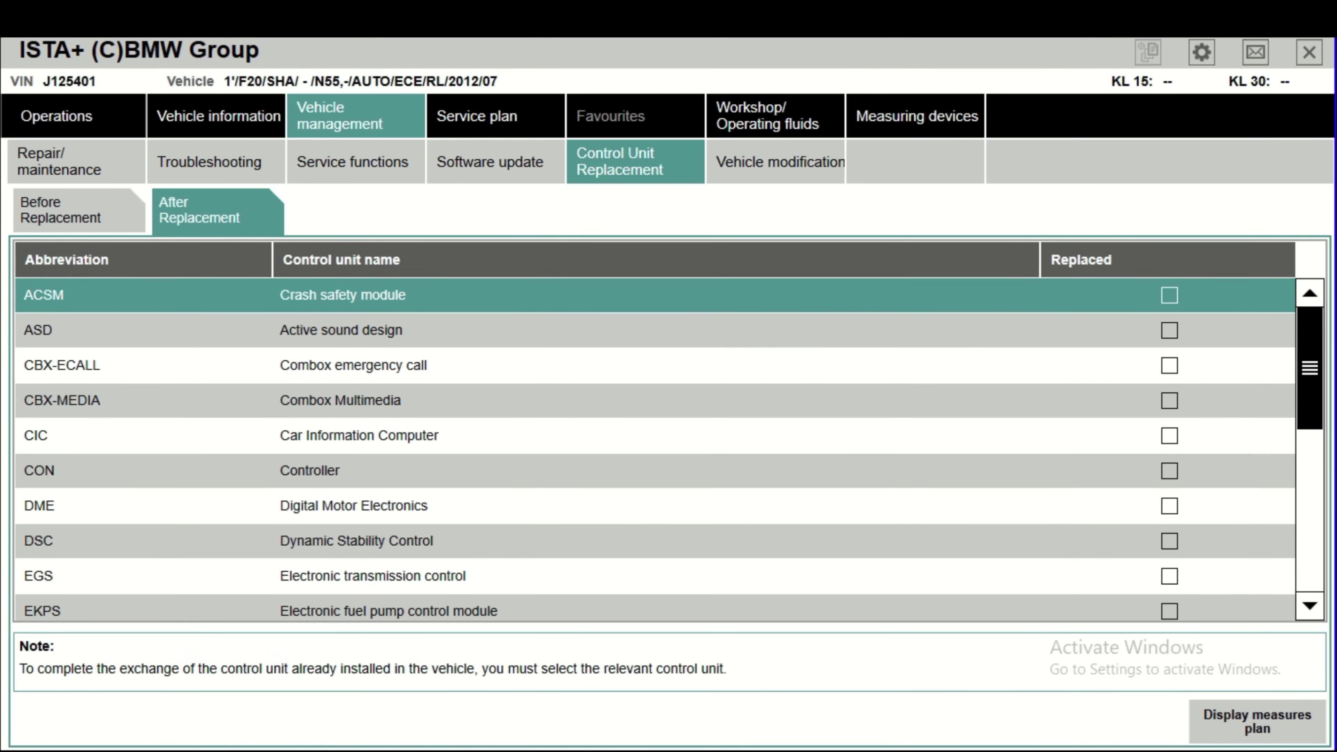
{"action": "mouse_move", "coordinate": [1310, 424]}
{"action": "left_mouse_down"}
{"action": "mouse_move", "coordinate": [1308, 514]}
{"action": "mouse_move", "coordinate": [1305, 380]}
{"action": "mouse_move", "coordinate": [1322, 582]}
{"action": "mouse_move", "coordinate": [1300, 369]}
{"action": "mouse_move", "coordinate": [1308, 567]}
{"action": "mouse_move", "coordinate": [1327, 592]}
{"action": "mouse_move", "coordinate": [1310, 398]}
{"action": "left_mouse_up"}
Review the Retrofit, Conversion and Conversion (coding only) options under Vehicle modification.
{"action": "left_click", "coordinate": [745, 174]}
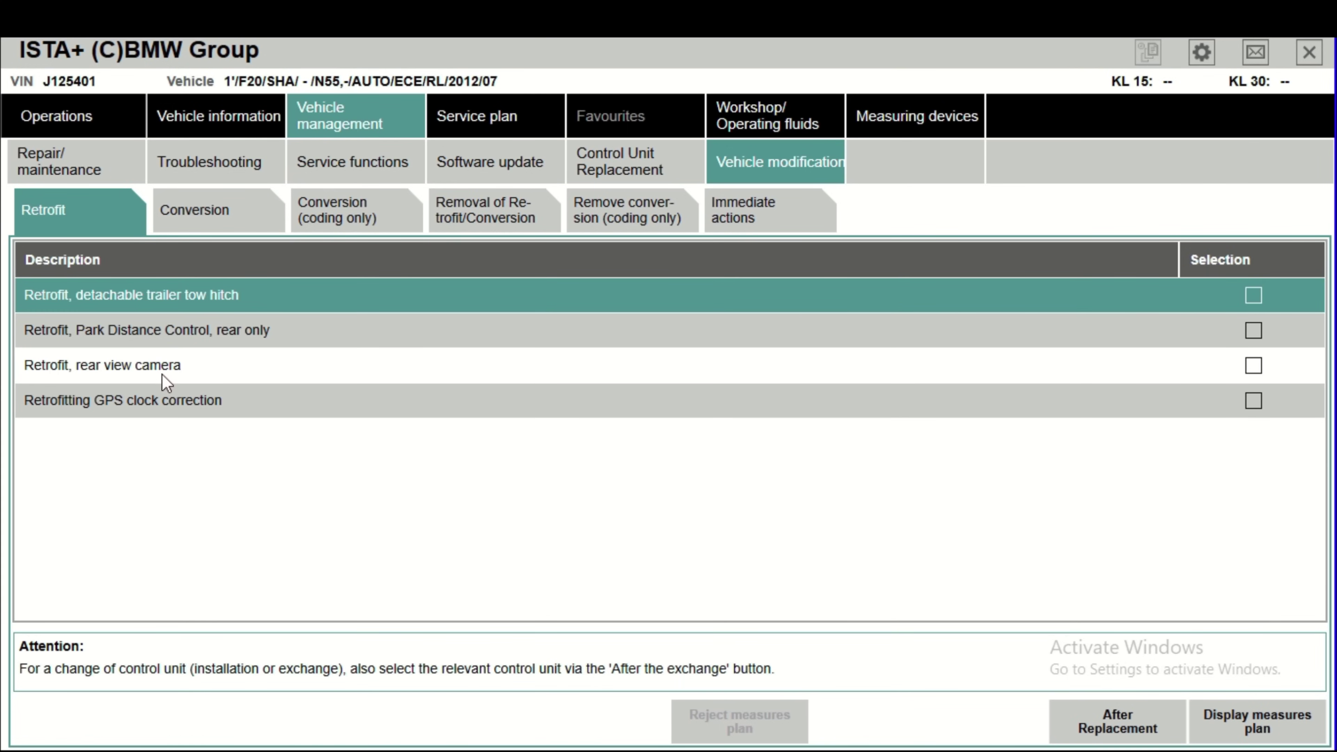
{"action": "left_click", "coordinate": [194, 231]}
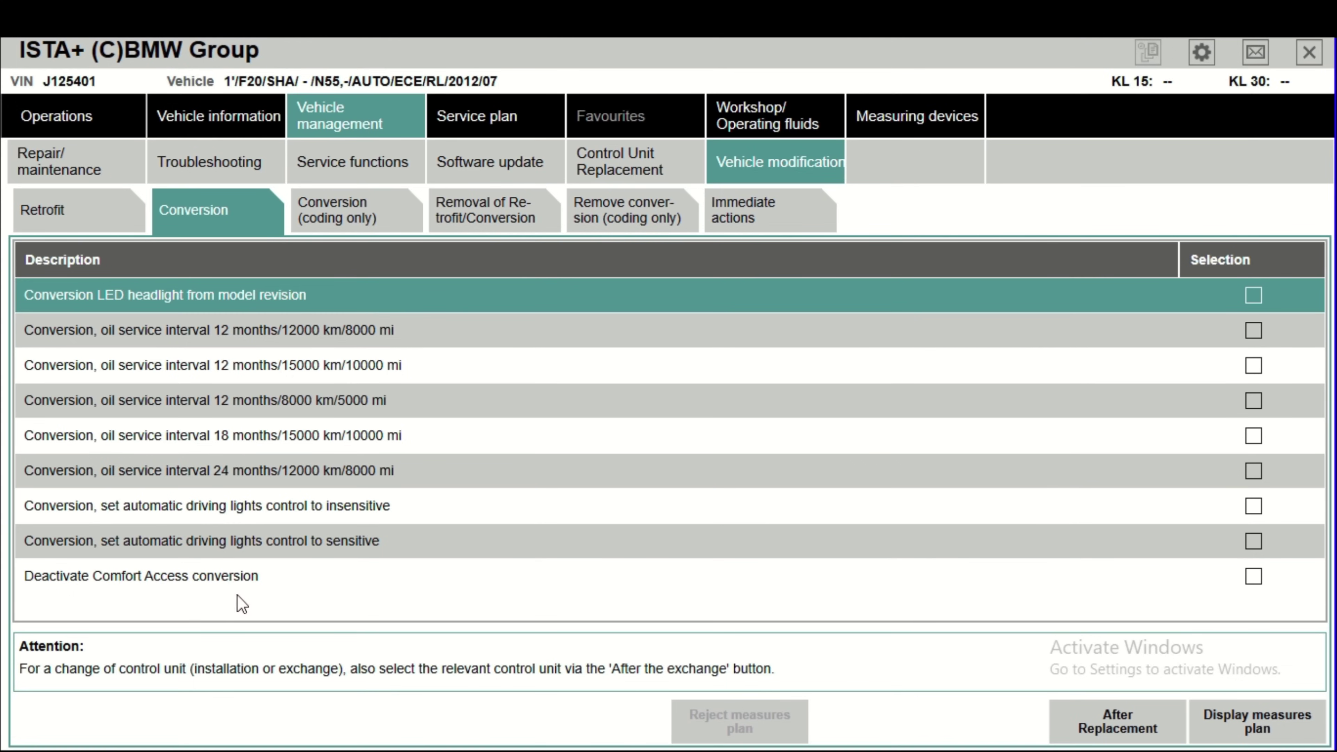
{"action": "left_click", "coordinate": [328, 217]}
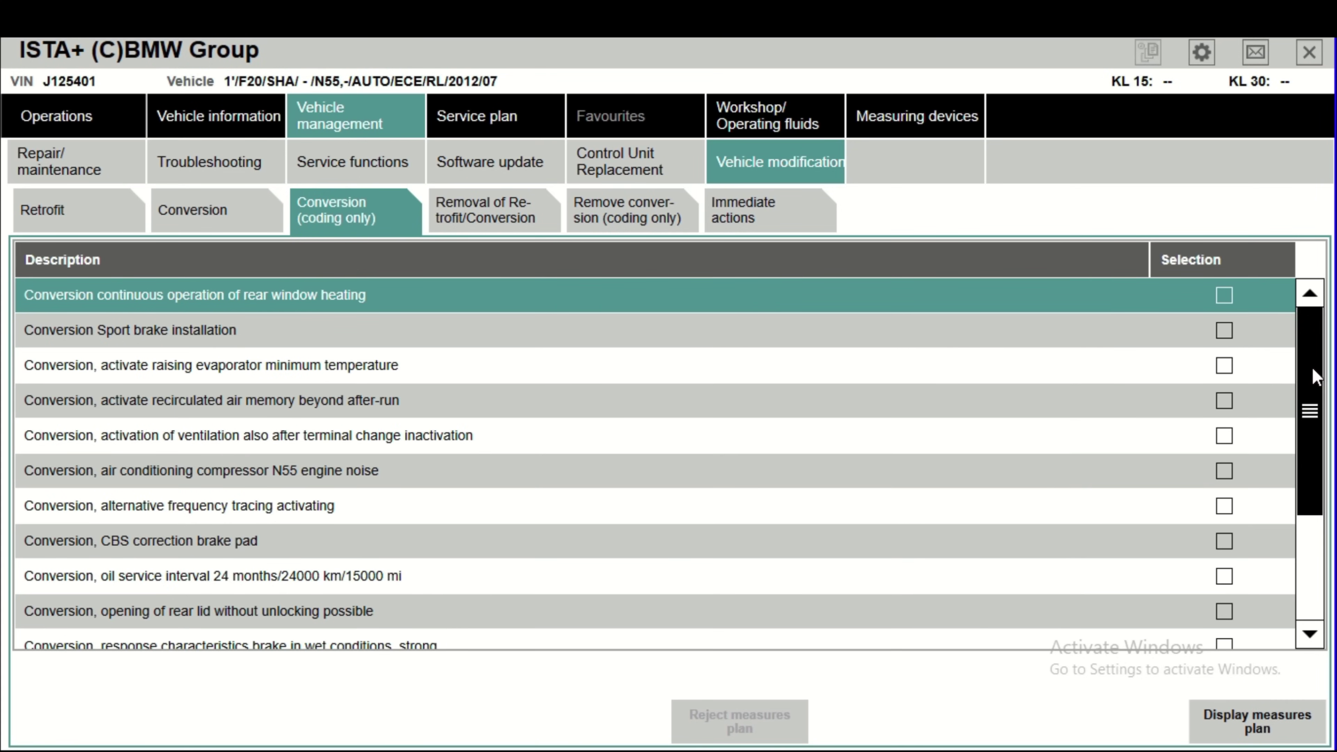
{"action": "left_click_drag", "start_coordinate": [1313, 371], "coordinate": [1312, 419]}
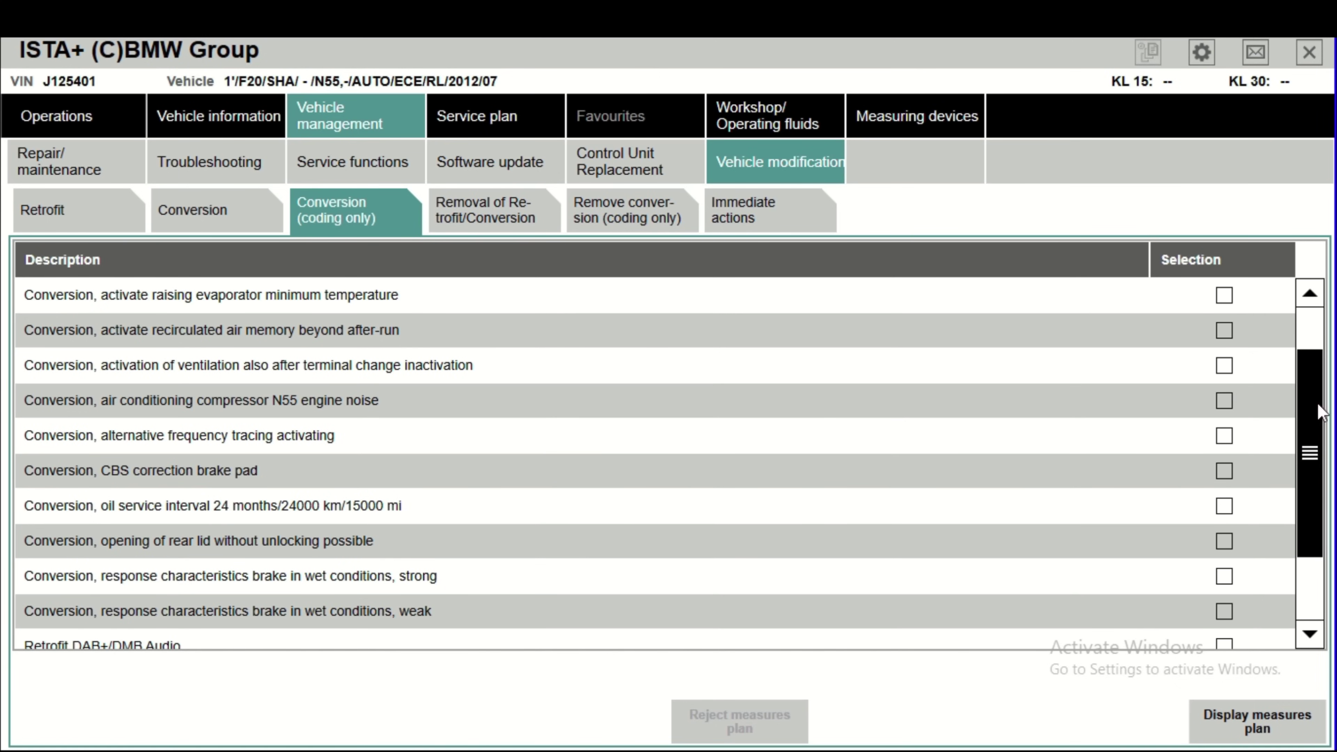
{"action": "left_click_drag", "start_coordinate": [1314, 407], "coordinate": [1318, 494]}
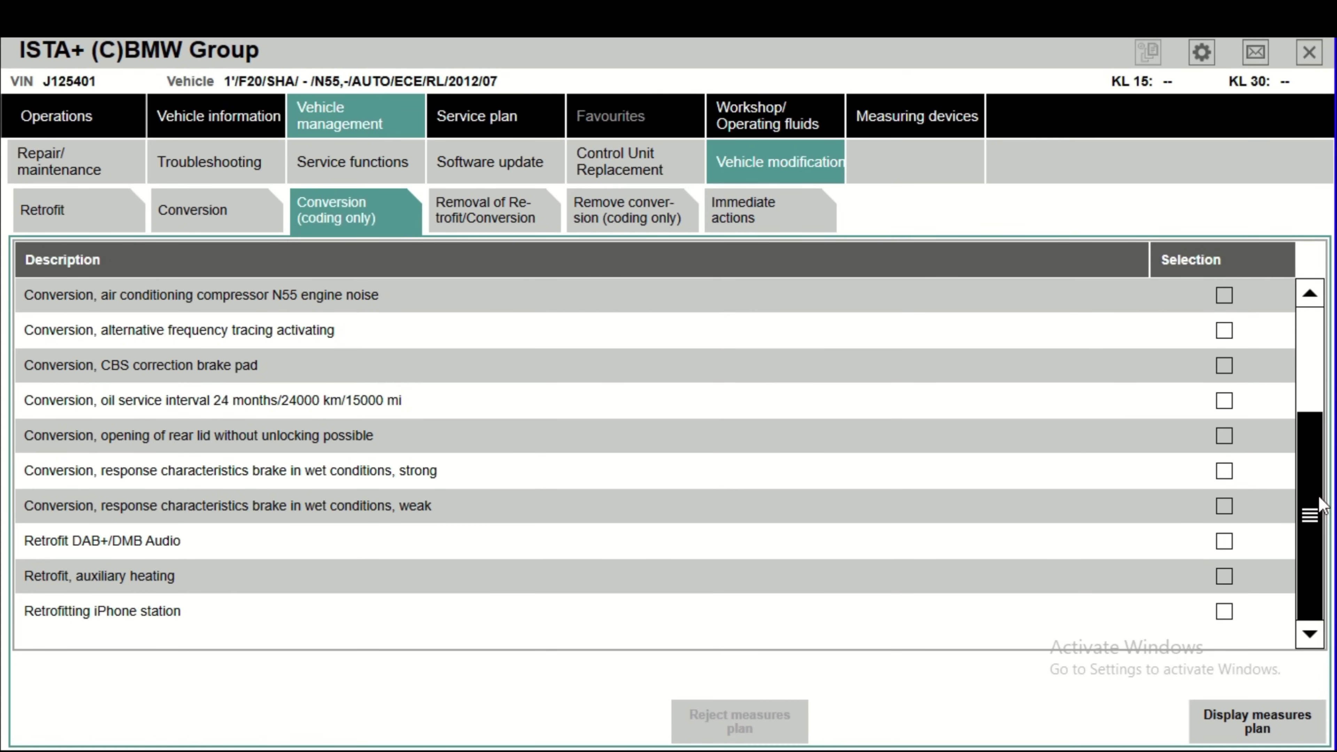
{"action": "left_click_drag", "start_coordinate": [1320, 505], "coordinate": [1306, 350]}
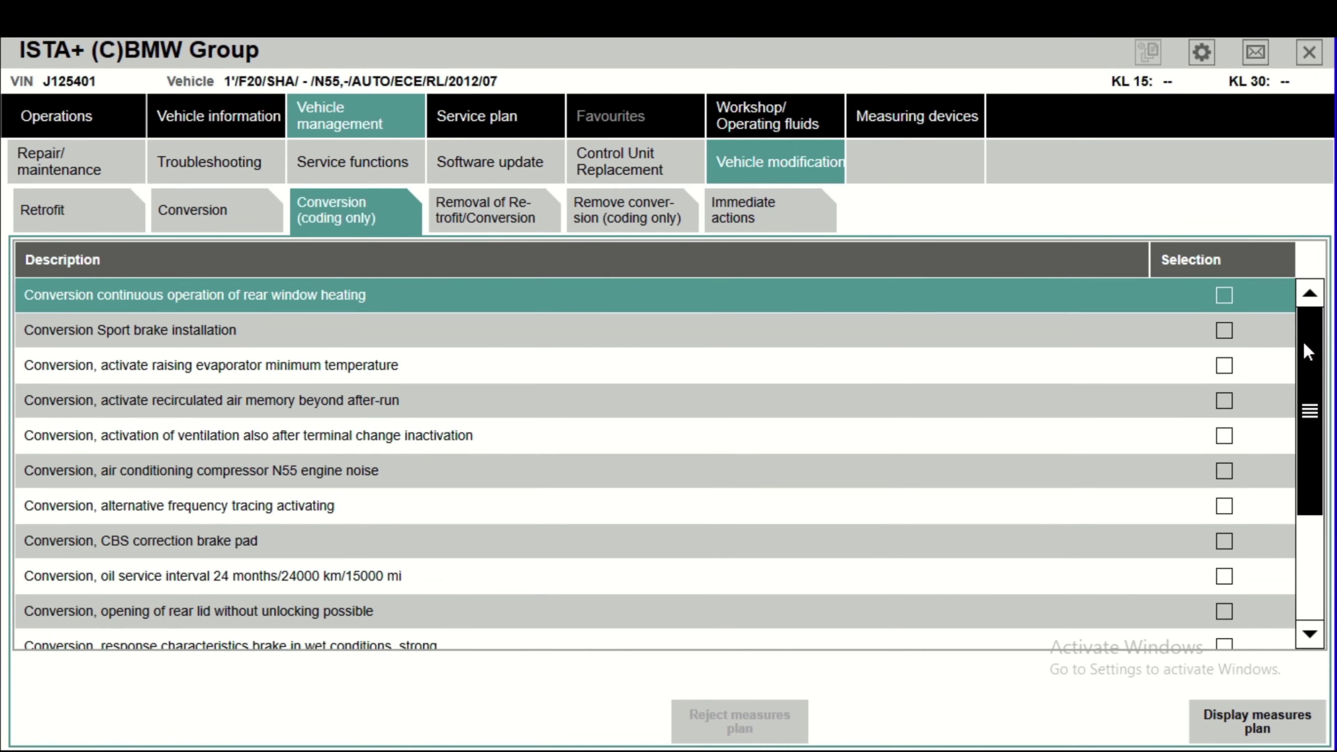
Review the vehicle modification options for removing retrofits and conversions, including coding only, and the Immediate actions.
{"action": "left_click", "coordinate": [500, 211]}
{"action": "left_click", "coordinate": [622, 203]}
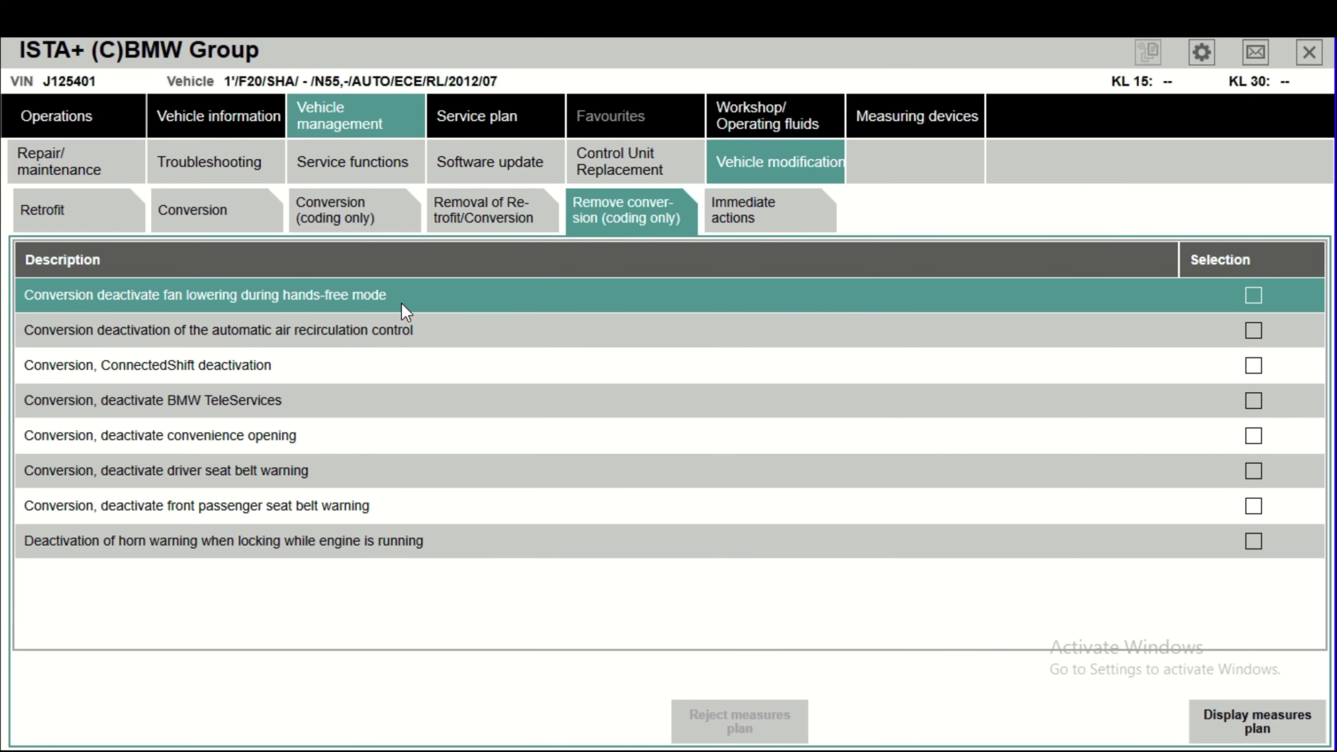
{"action": "left_click", "coordinate": [767, 232]}
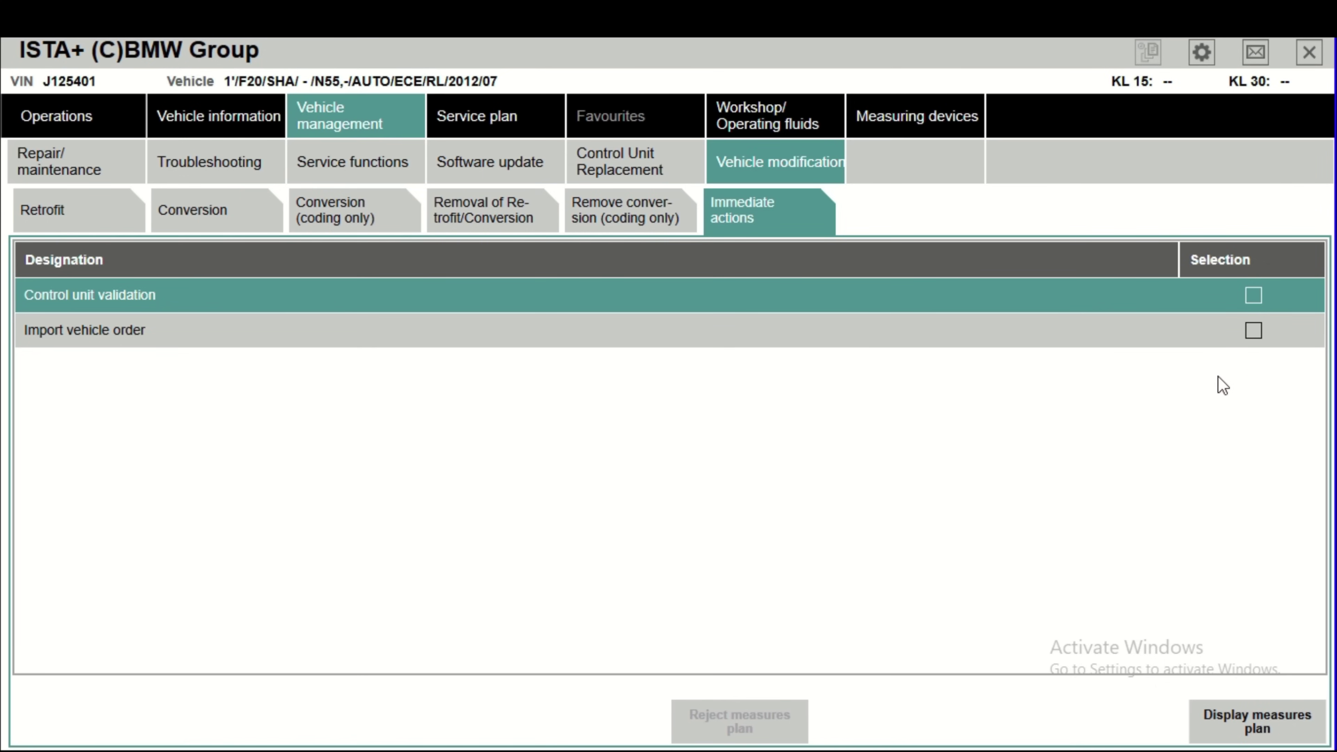
Revisit Control Unit Replacement, then view the Service plan hit list and the Workshop Equipment categories.
{"action": "left_click", "coordinate": [600, 181]}
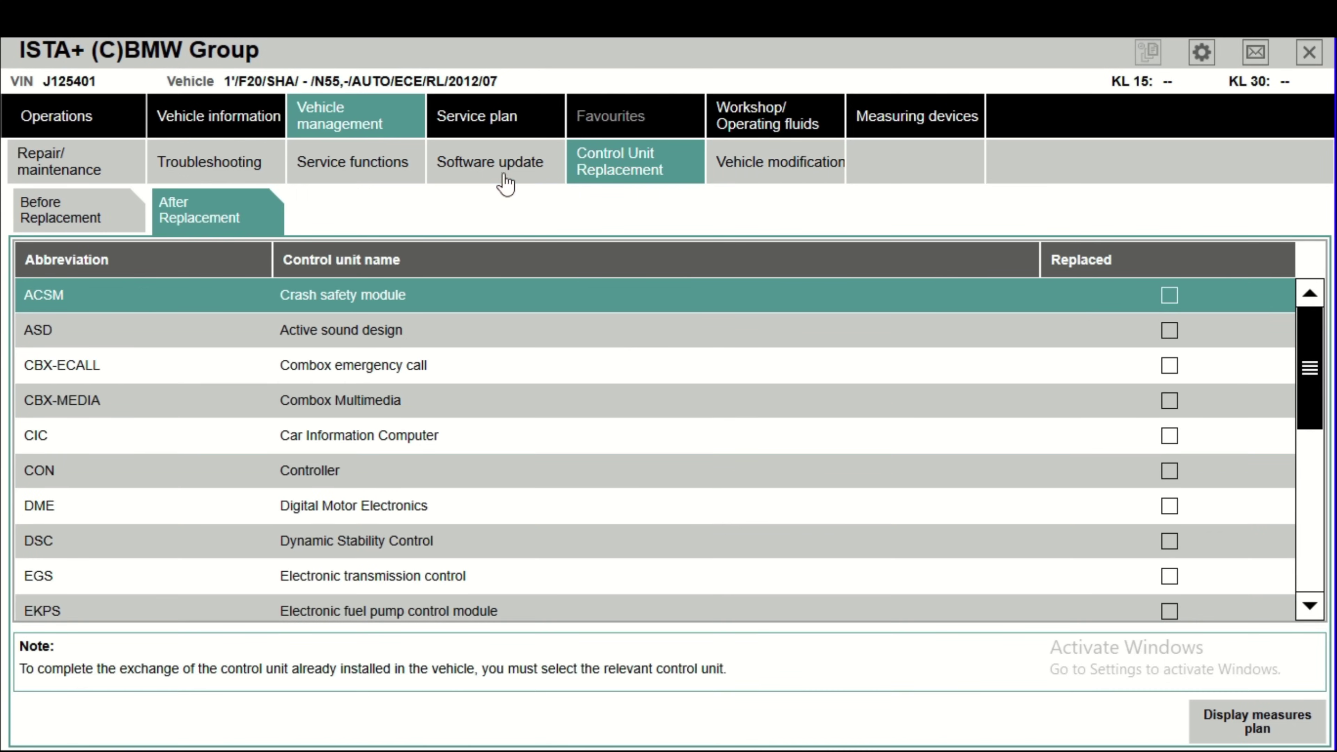
{"action": "left_click", "coordinate": [478, 119]}
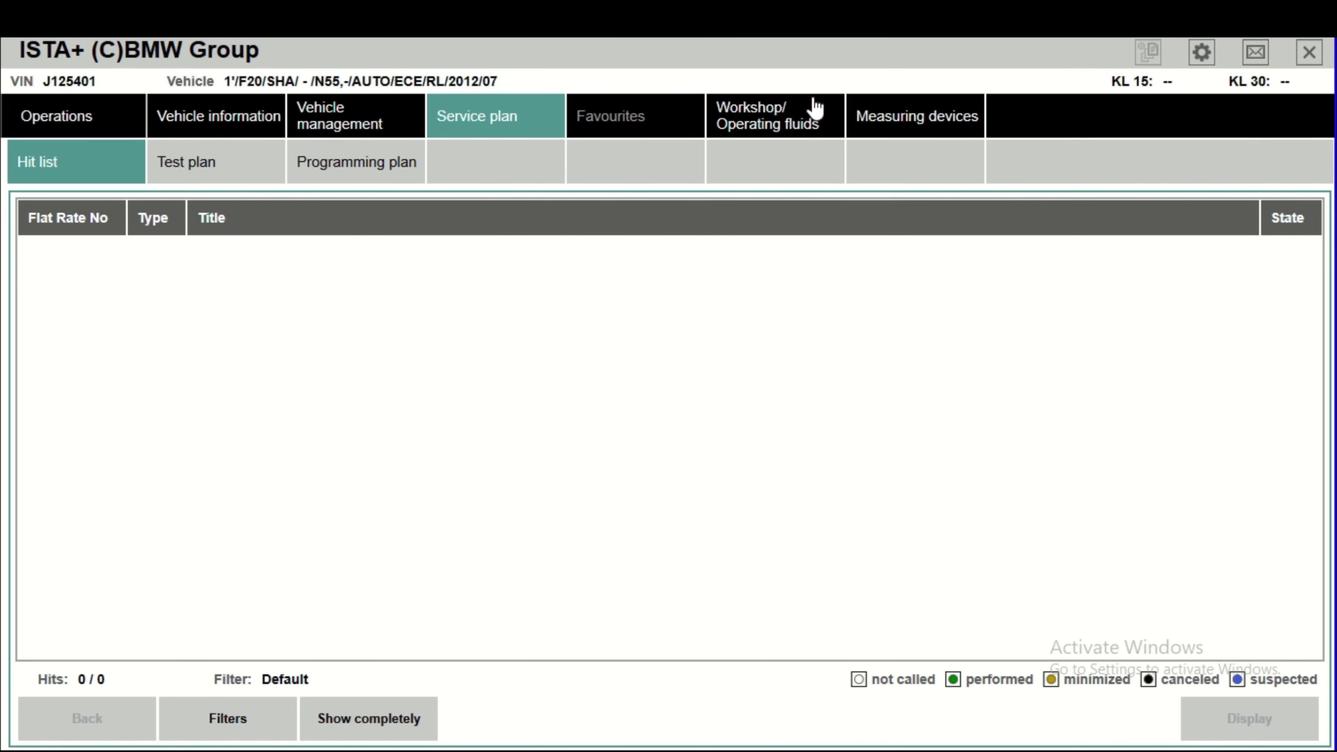
{"action": "left_click", "coordinate": [773, 128]}
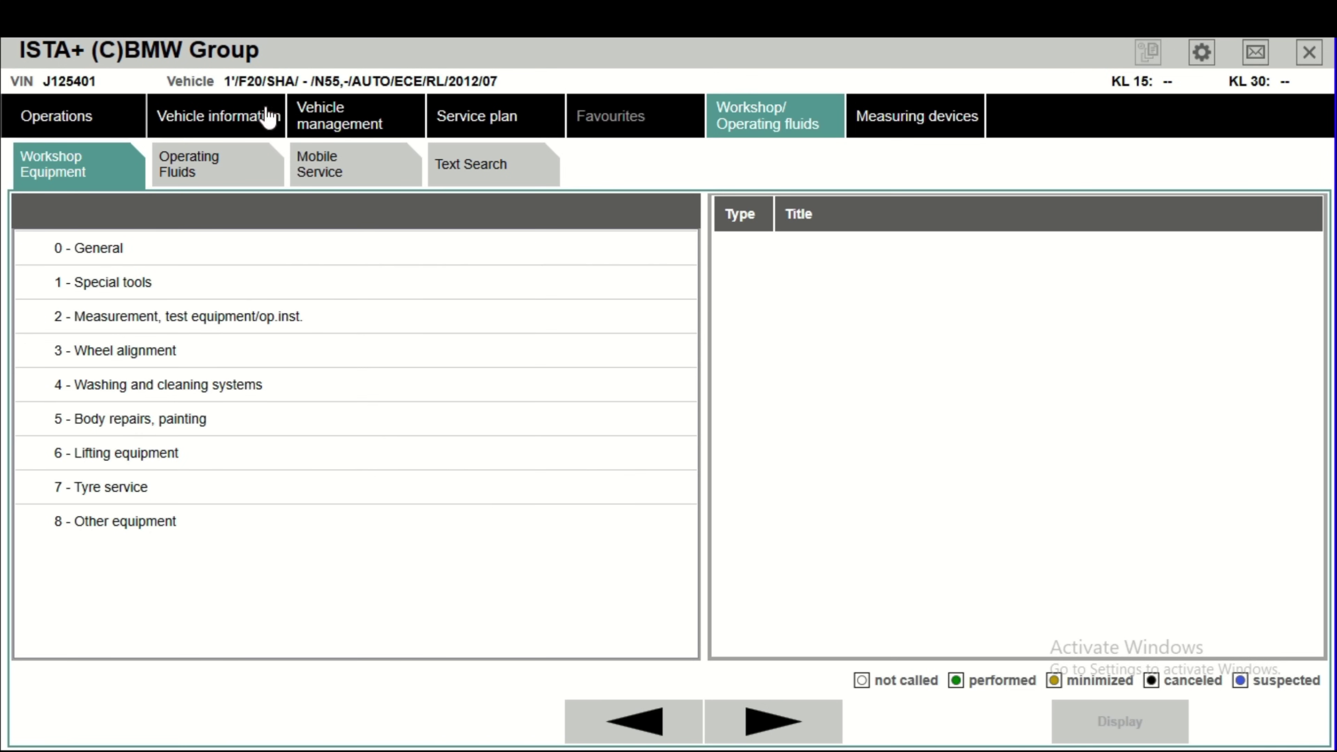
Return to the Comfort overview of the software update in Vehicle management.
{"action": "left_click", "coordinate": [363, 125]}
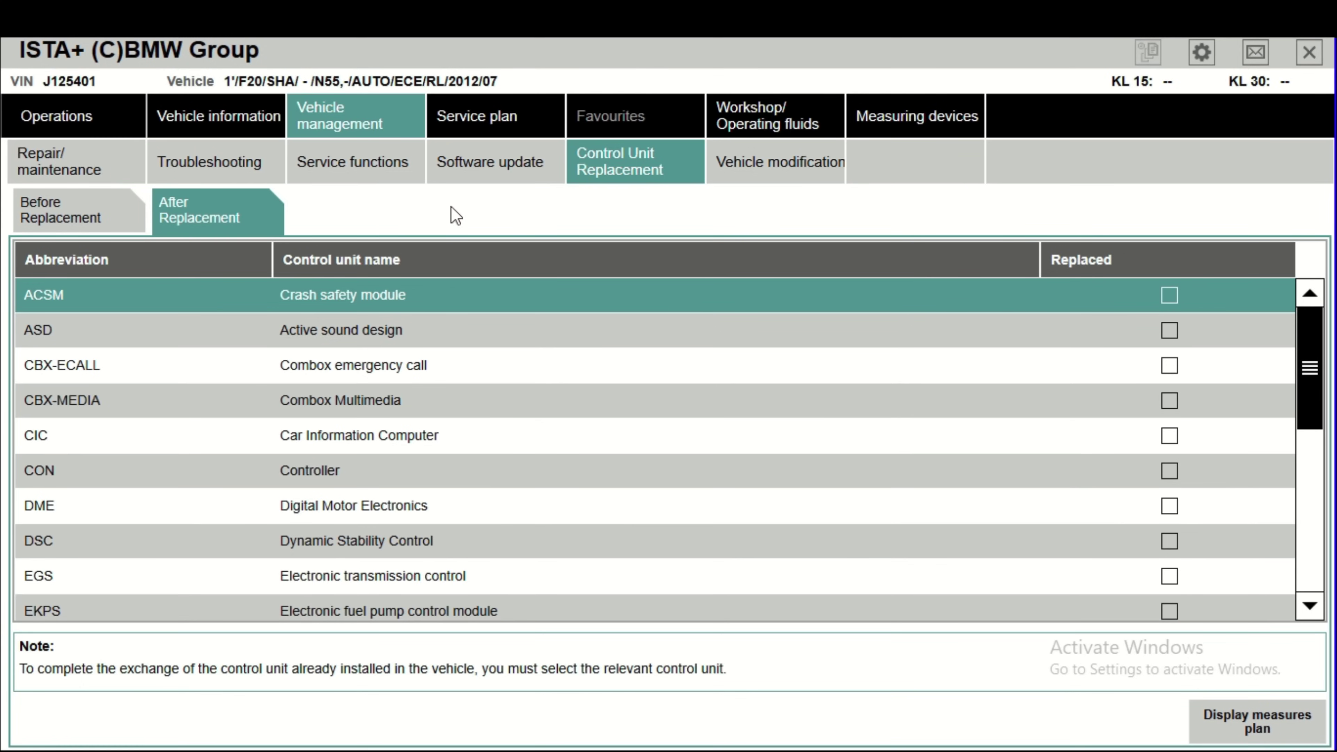
{"action": "left_click", "coordinate": [490, 162]}
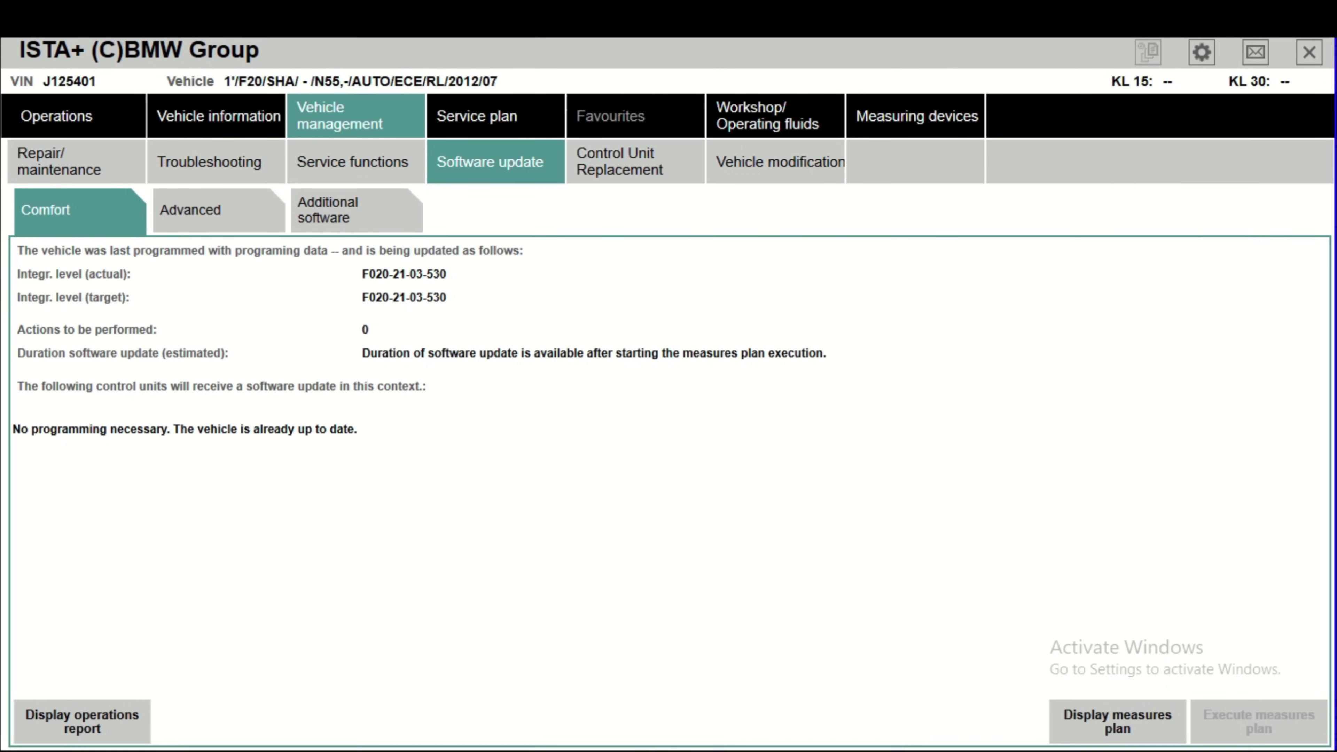